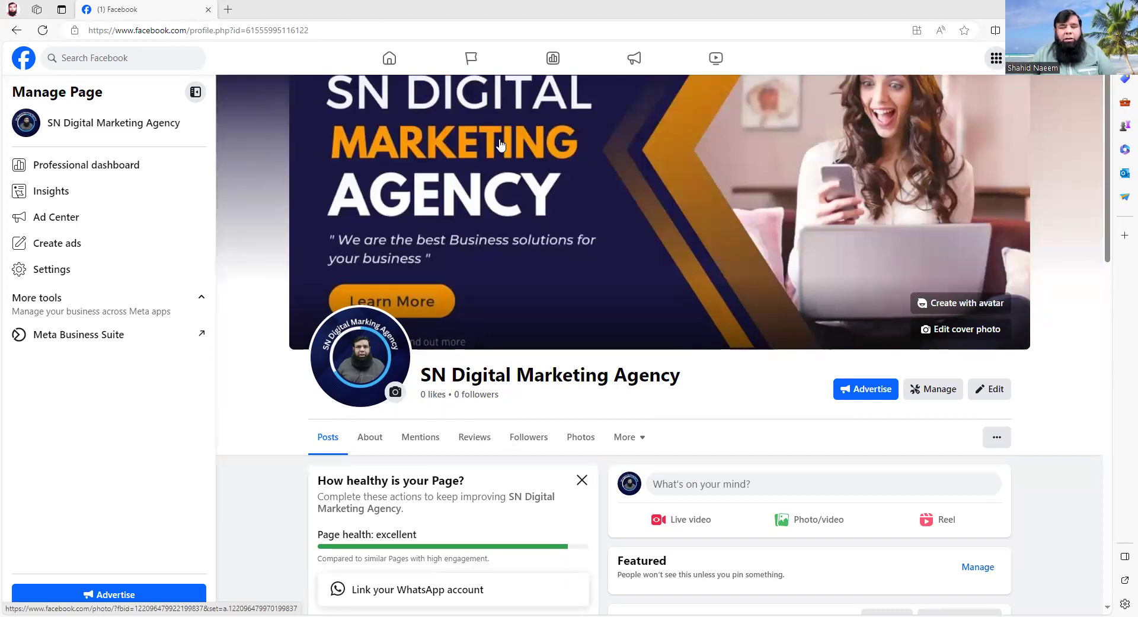
Step: Start a new ad for the SN Digital Marketing Agency page and set its goal to Get more messages
click(877, 394)
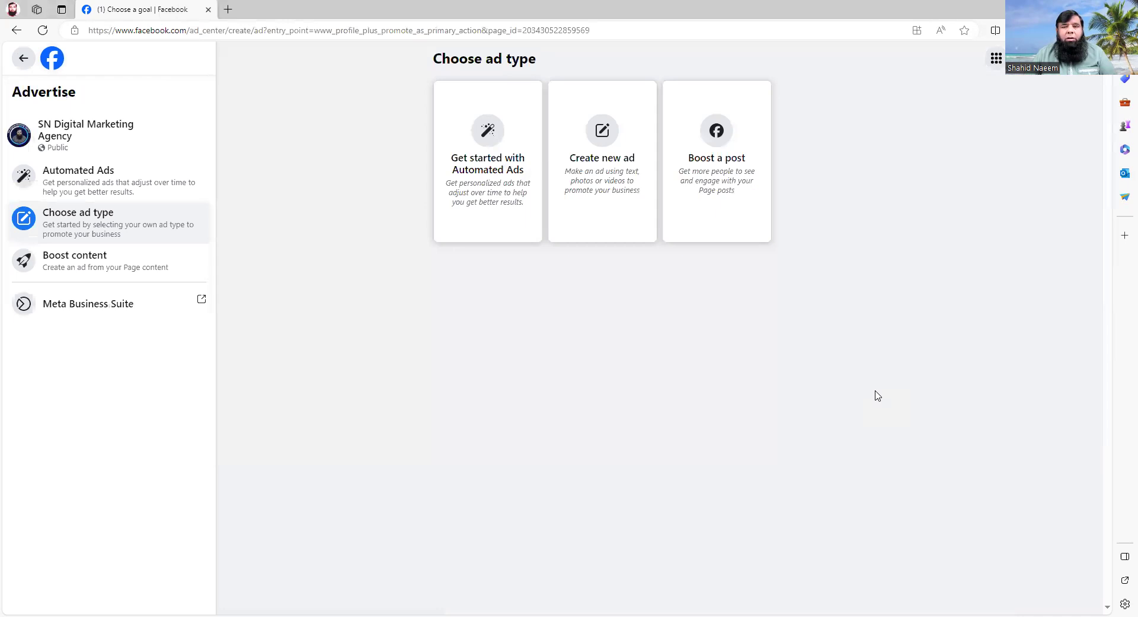
click(613, 158)
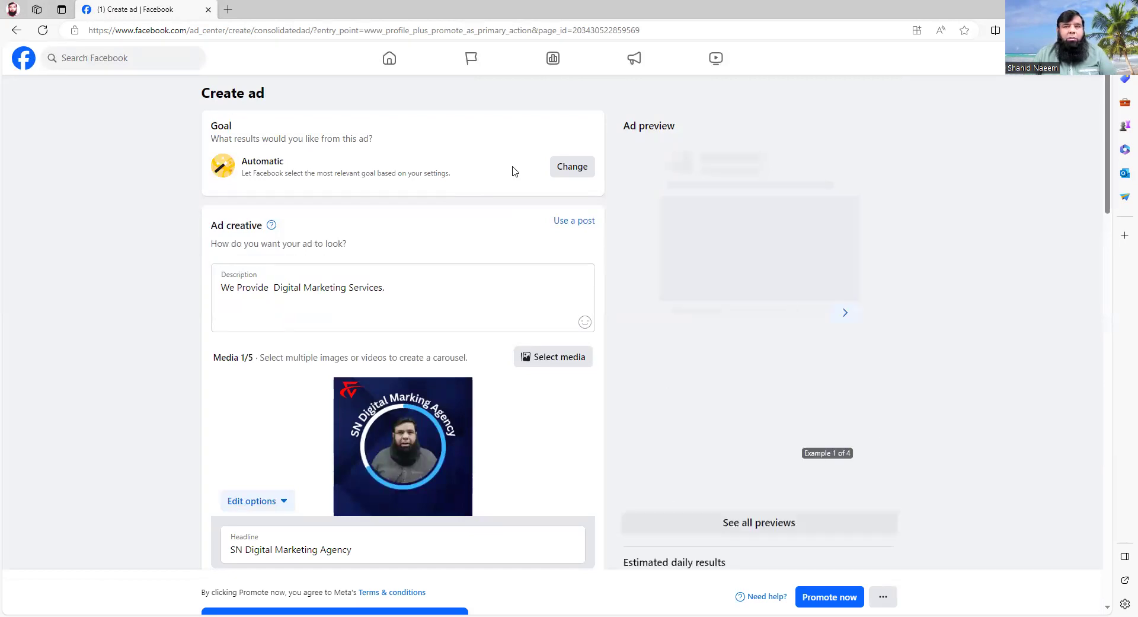
click(572, 171)
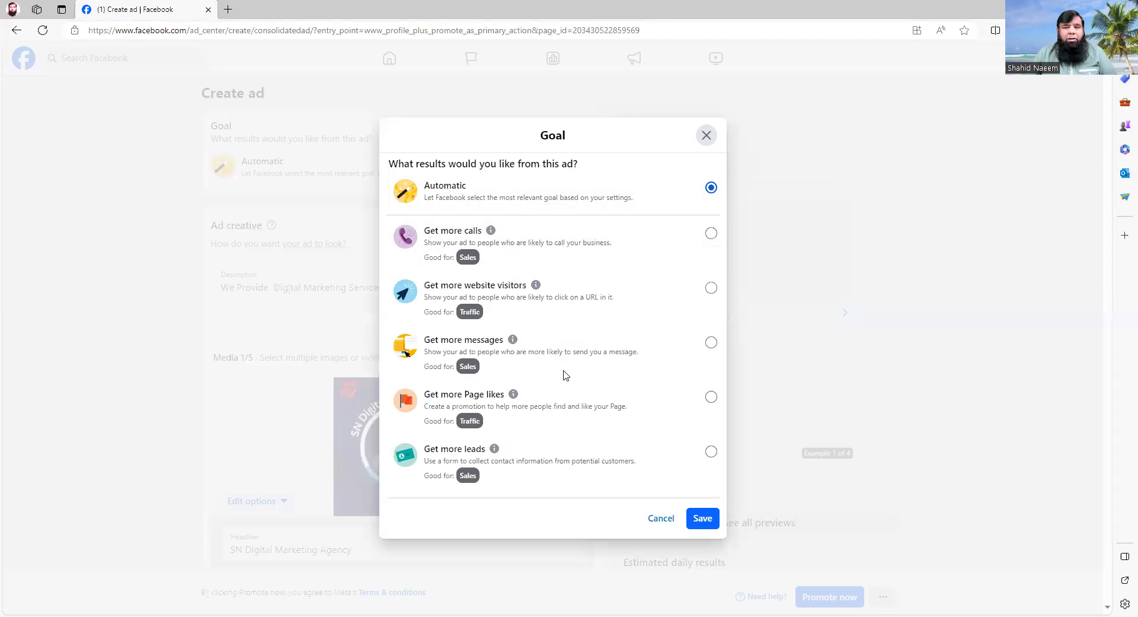
click(711, 342)
click(703, 518)
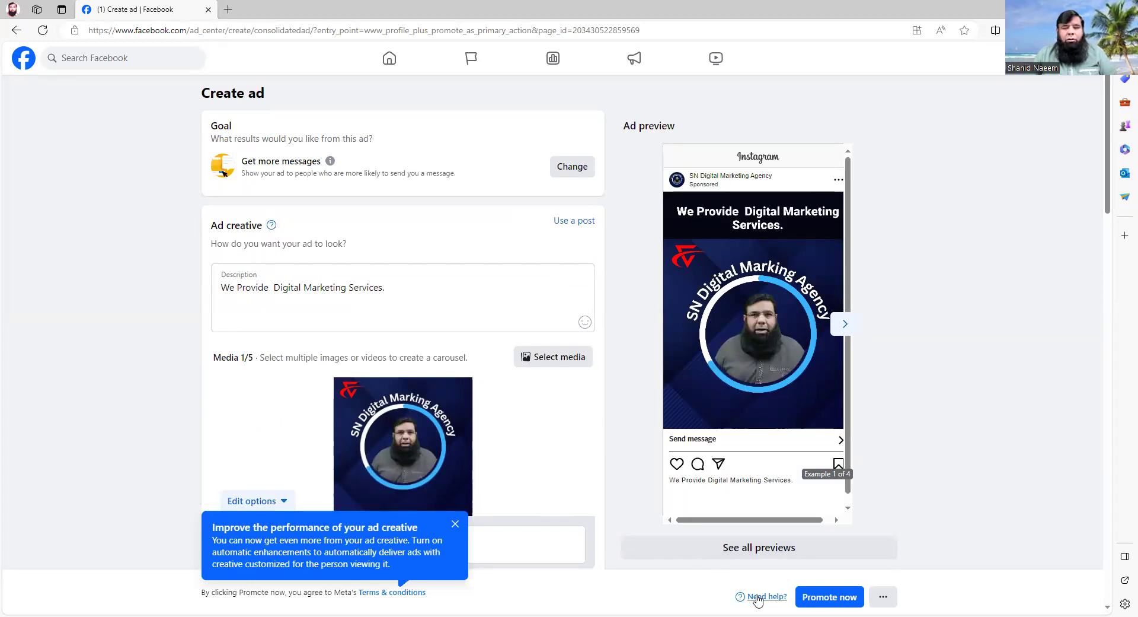
click(455, 524)
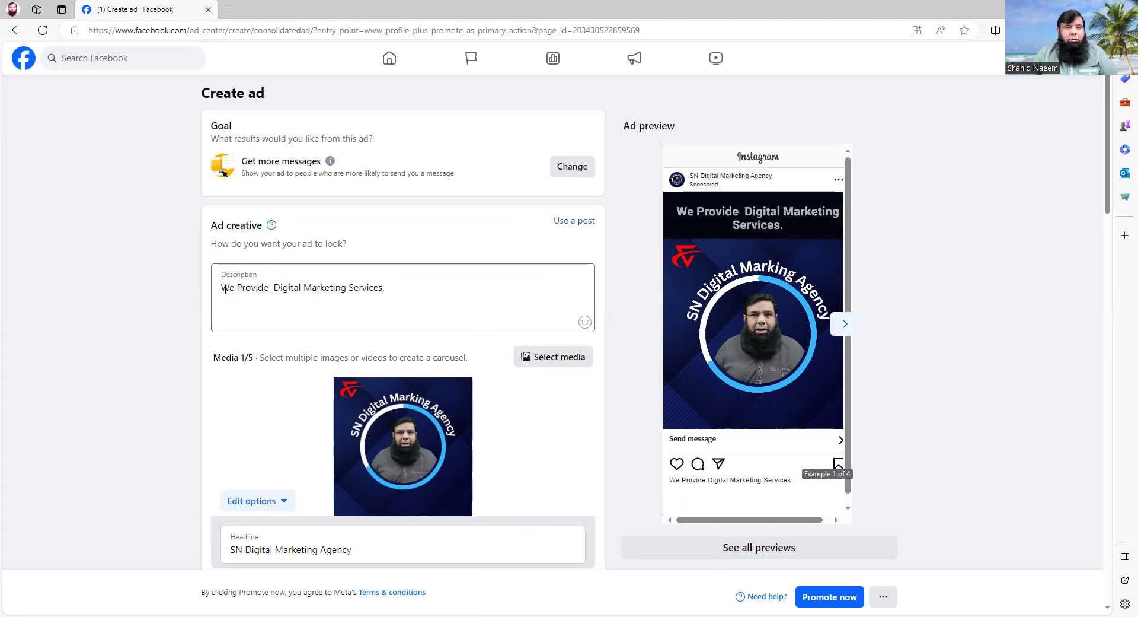
Step: Replace the ad's media with the FB Post.jpg image from the ad account
click(549, 358)
click(438, 257)
click(449, 482)
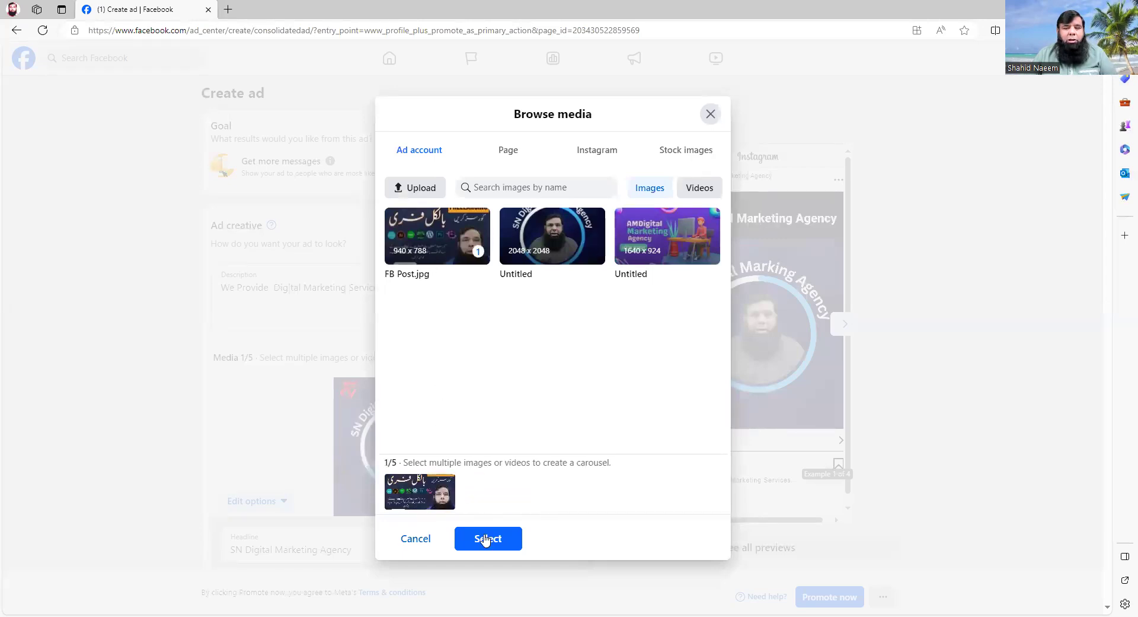
click(491, 533)
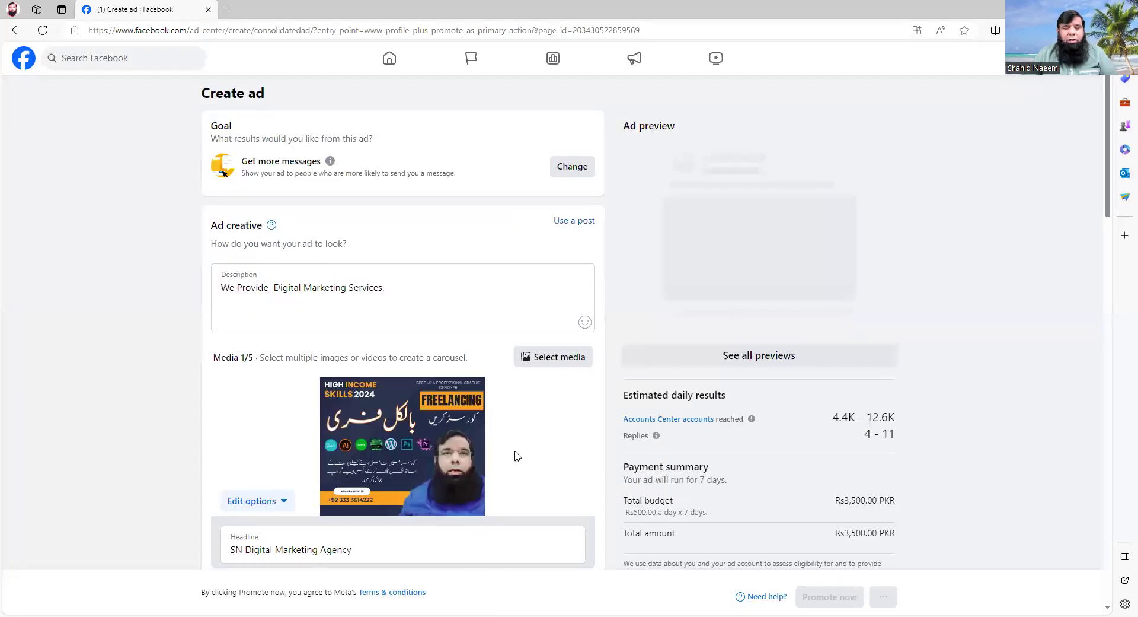
Step: Review the ad's creative, preview and messaging settings, including the welcome message's greeting and starter question, without changing them
scroll(501, 447, down, 6)
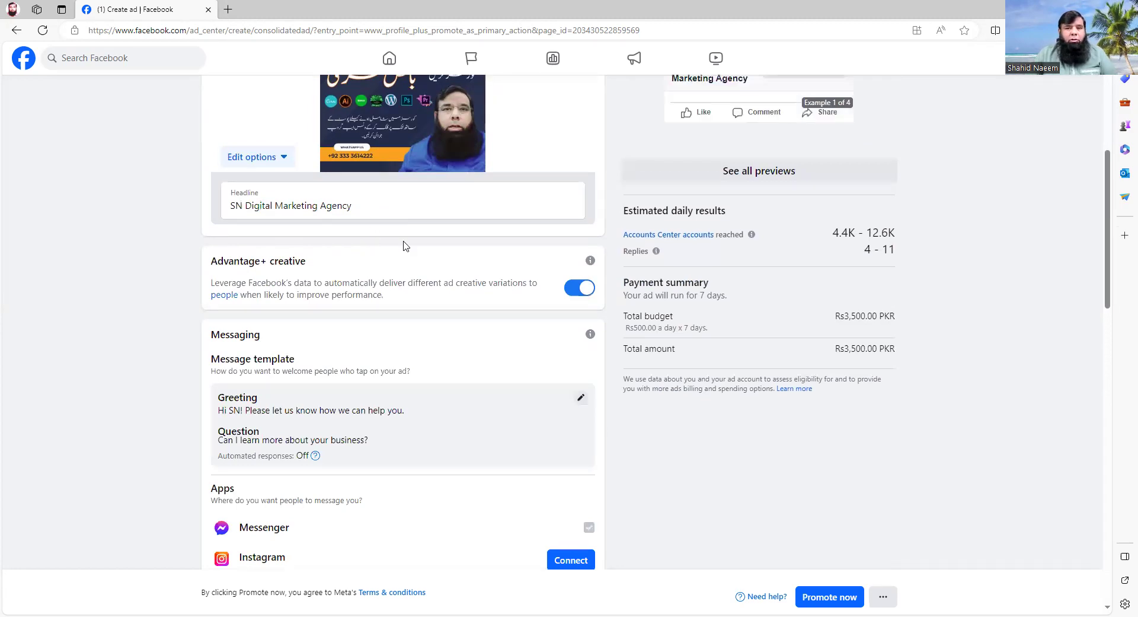
scroll(742, 325, up, 6)
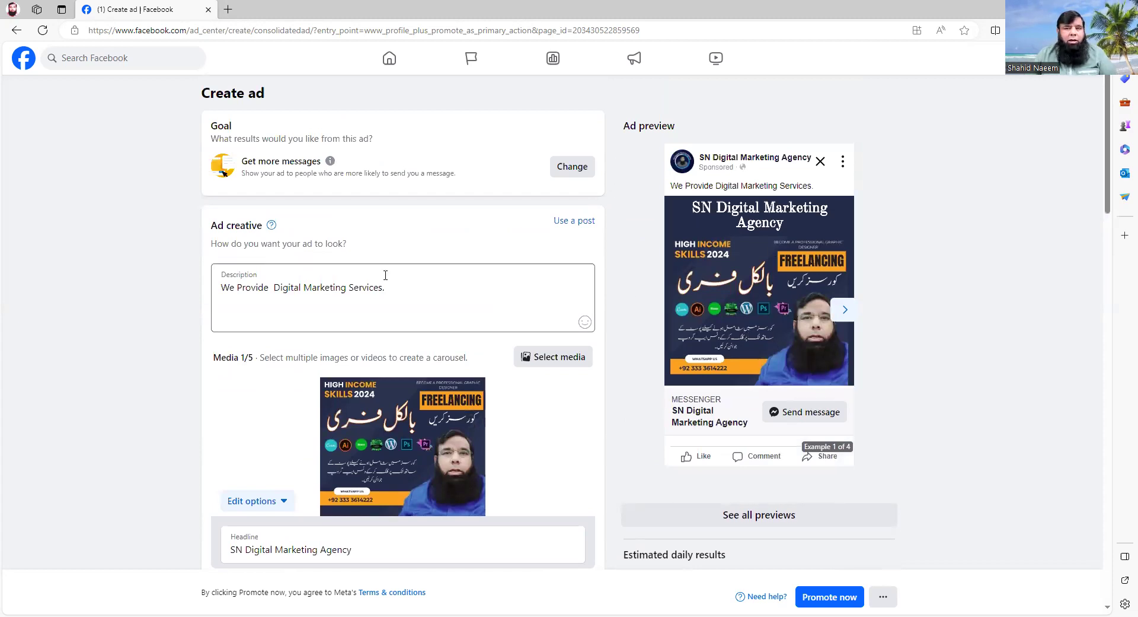
scroll(384, 276, down, 7)
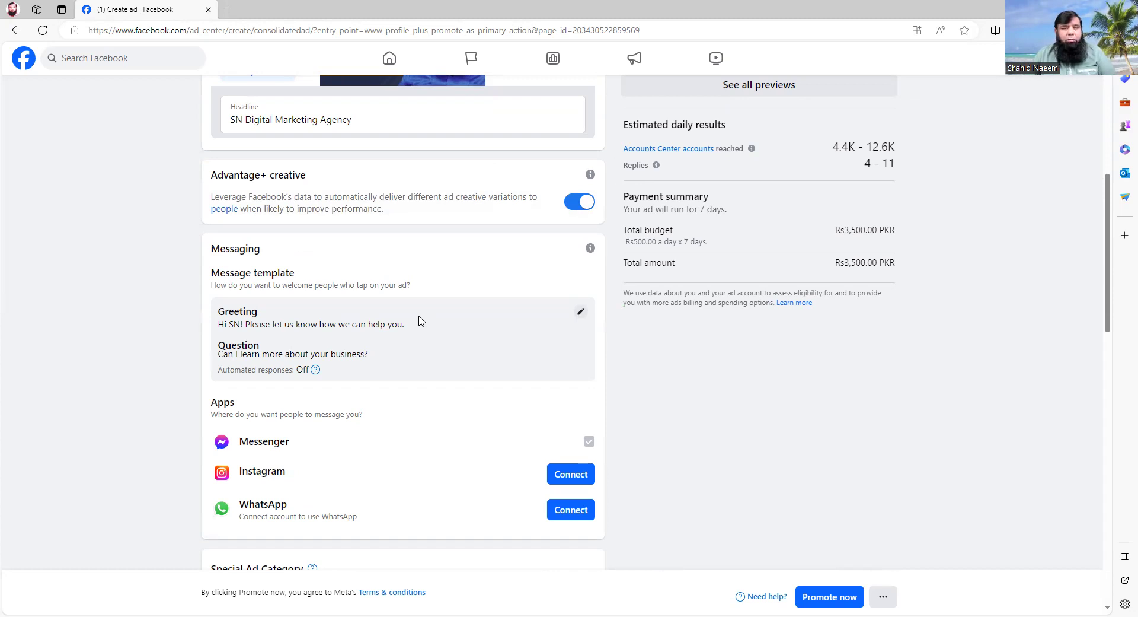
scroll(418, 320, down, 1)
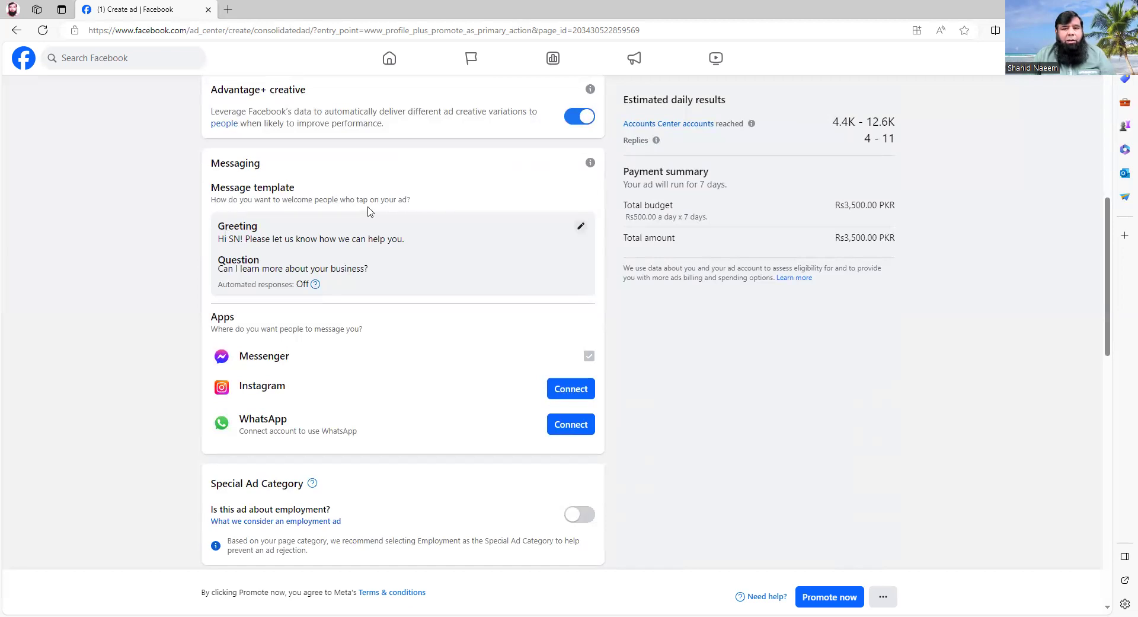
click(582, 229)
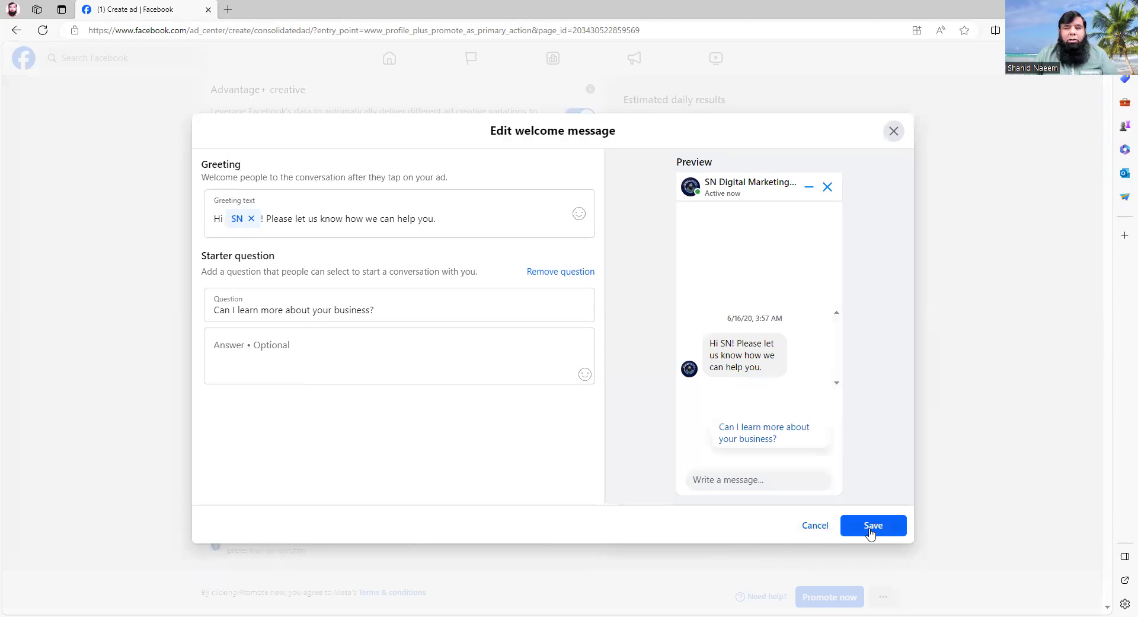
click(807, 529)
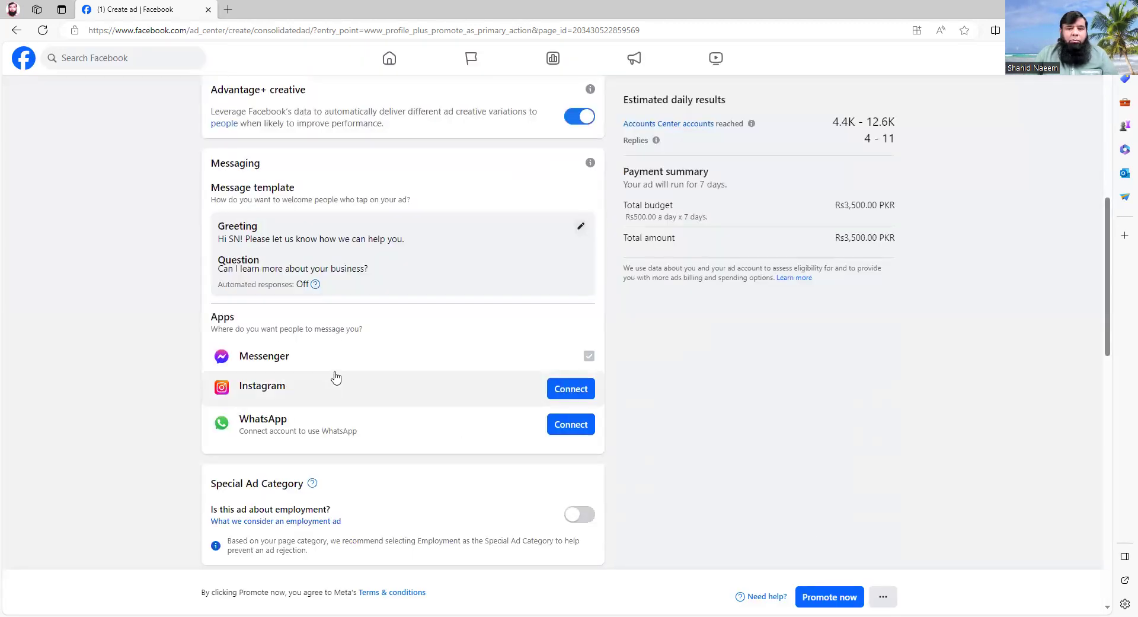
Step: Try to connect Instagram as a messaging app and open the WhatsApp phone number entry
scroll(345, 327, down, 3)
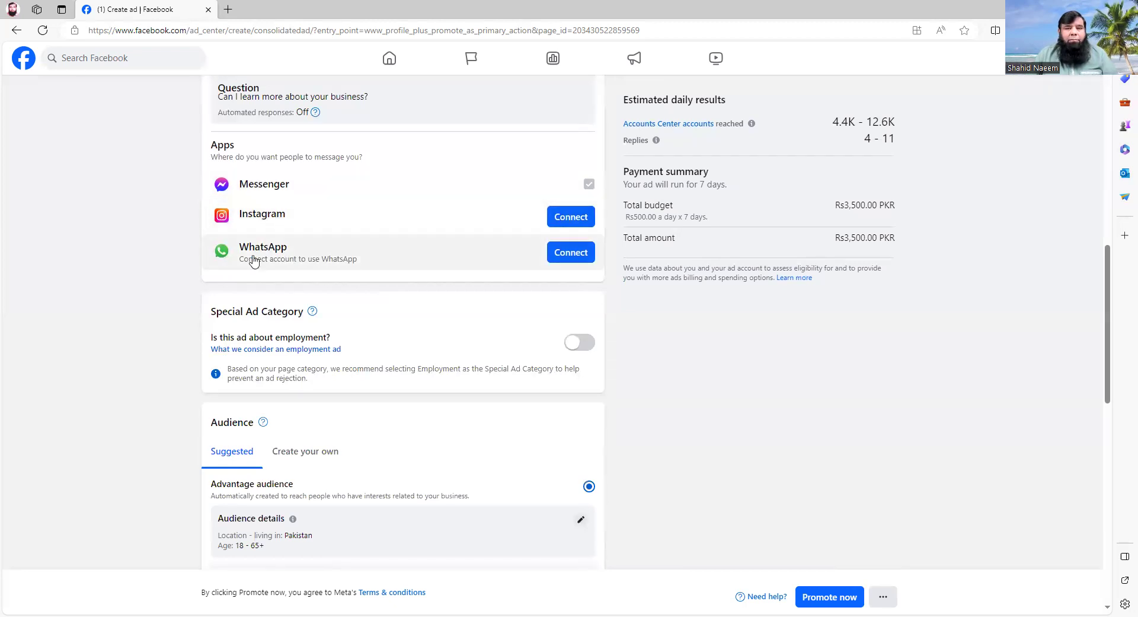
click(571, 221)
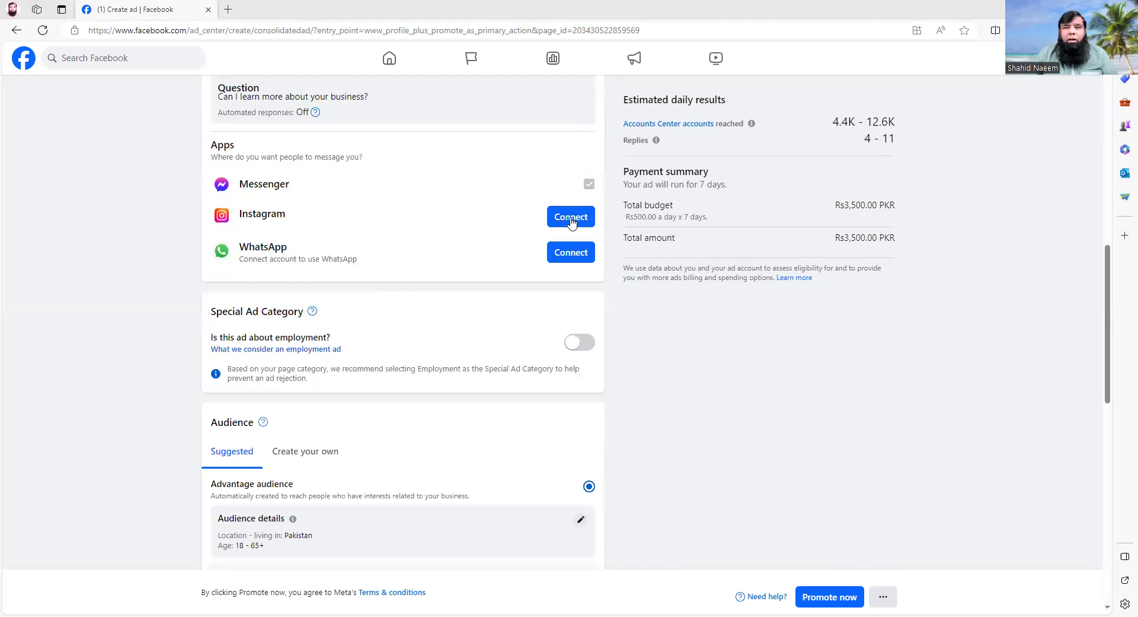
click(571, 253)
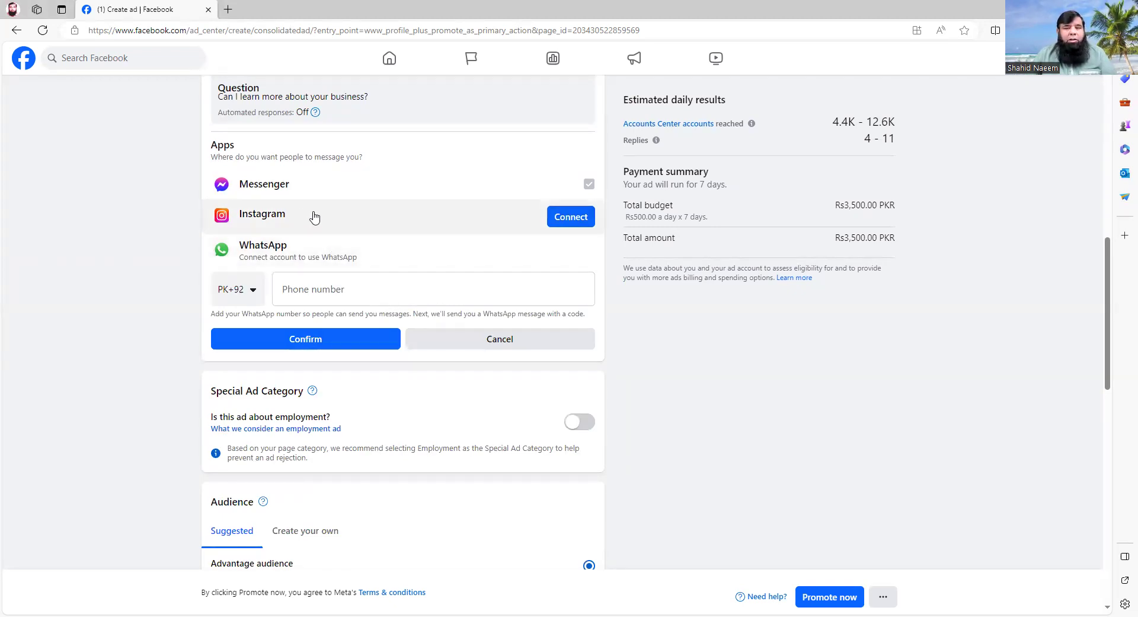
Step: Start a custom audience for the ad and name it "My Free Course Audience"
scroll(313, 216, down, 4)
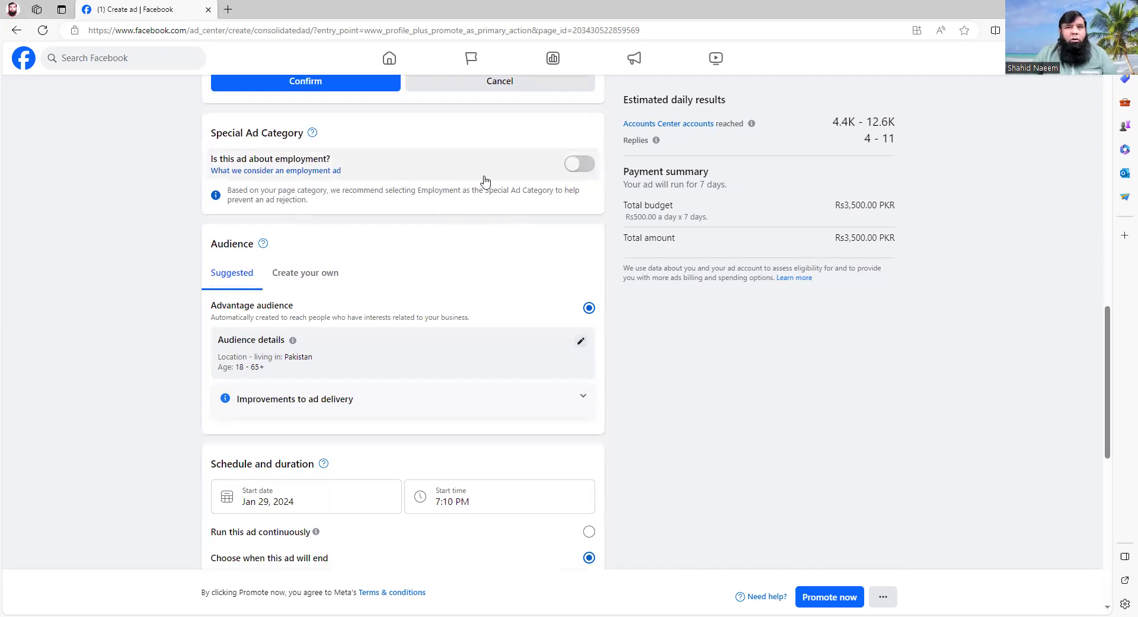
scroll(485, 179, down, 3)
scroll(485, 178, up, 2)
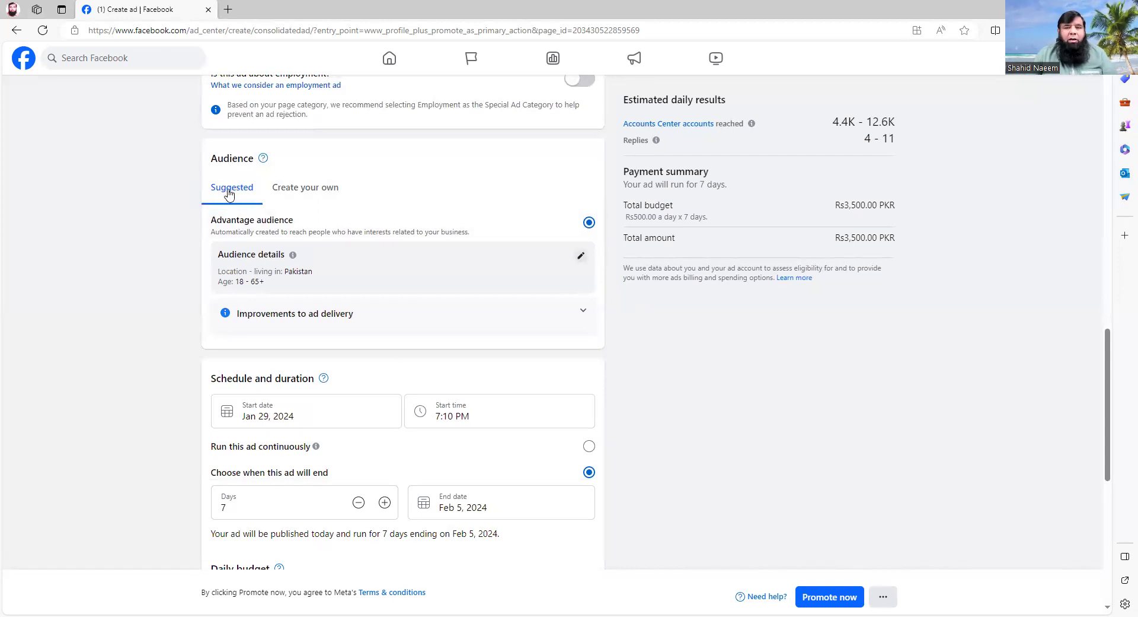
click(326, 191)
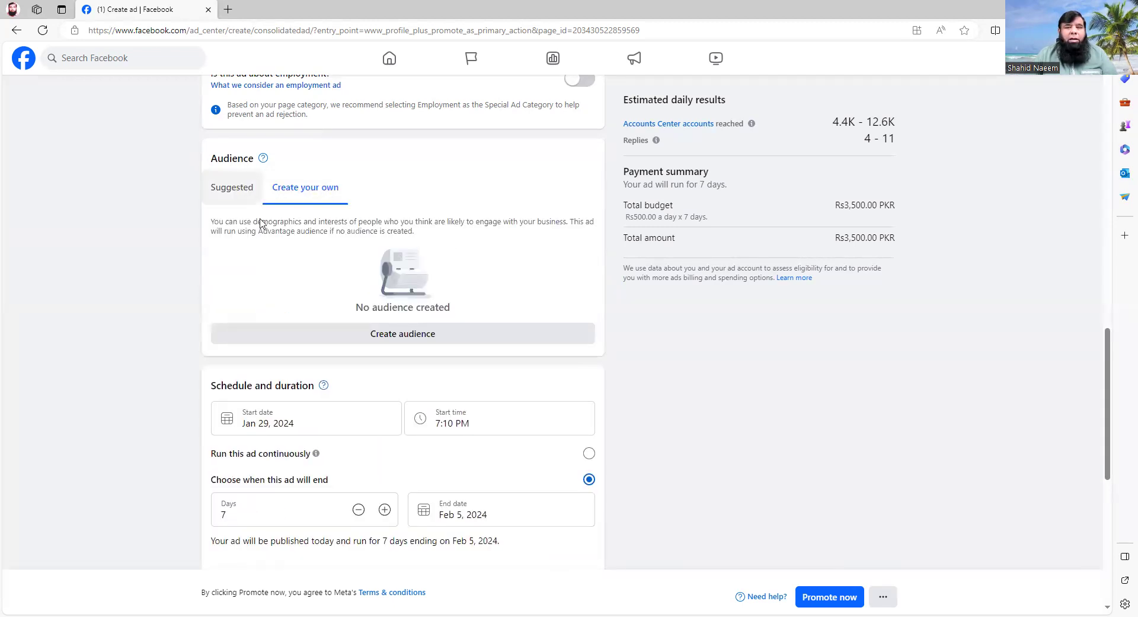
click(418, 342)
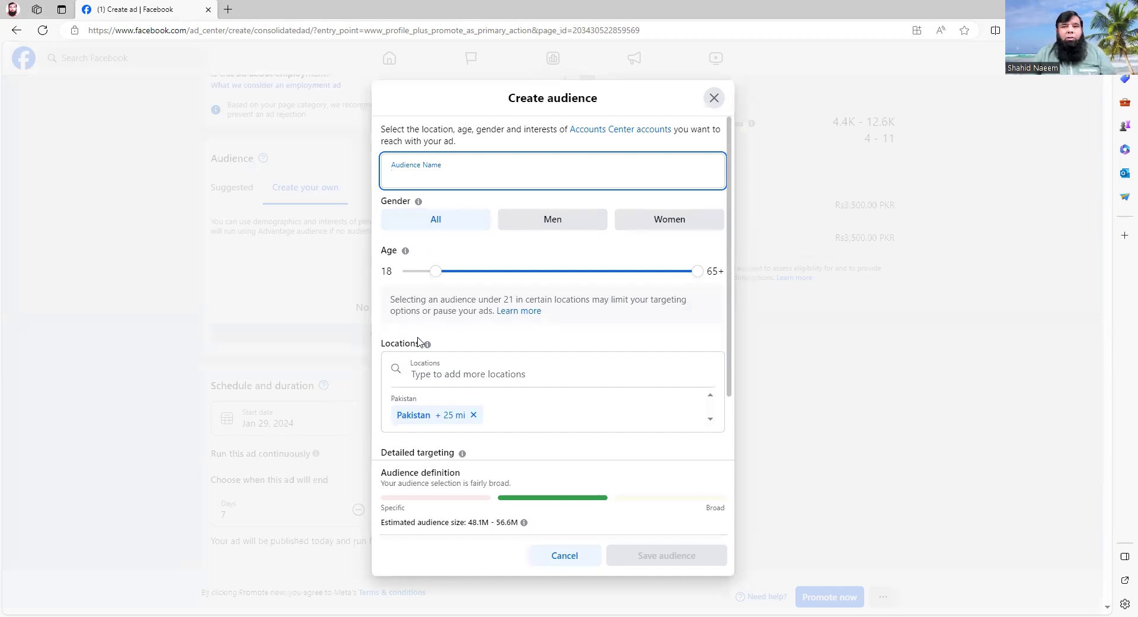
click(444, 173)
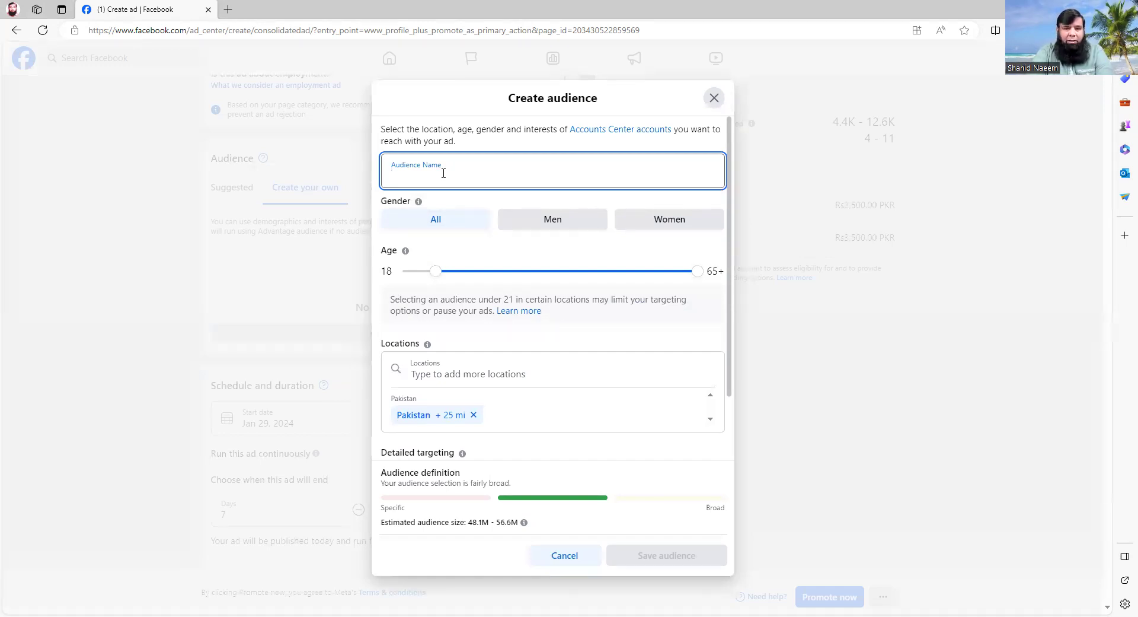
text(M)
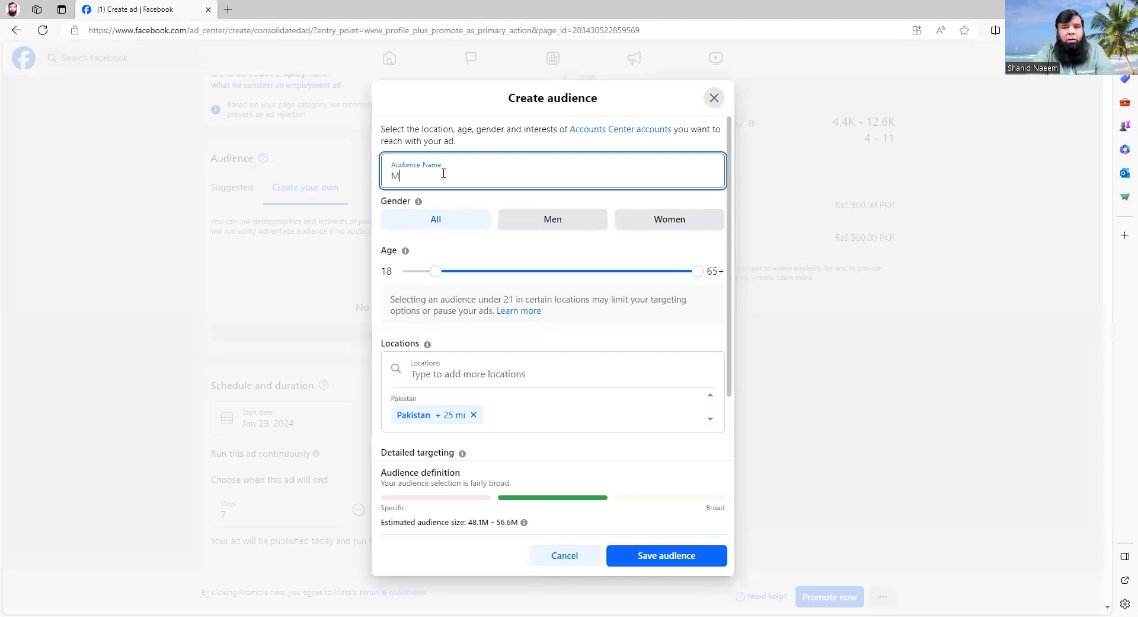
text(y Free C)
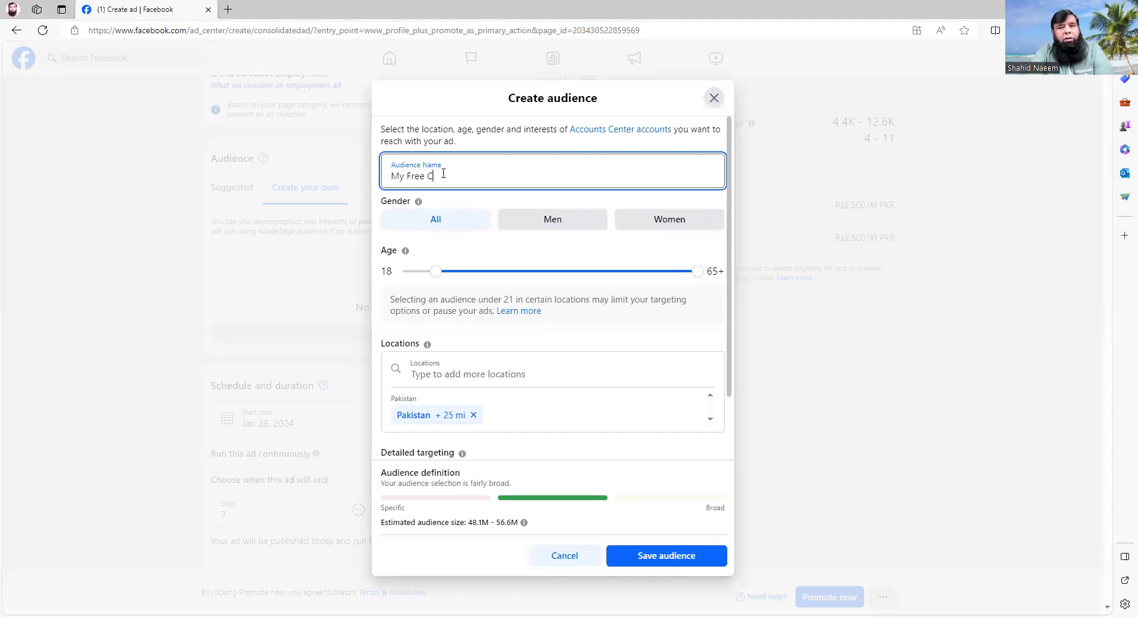
text(ourse Audience)
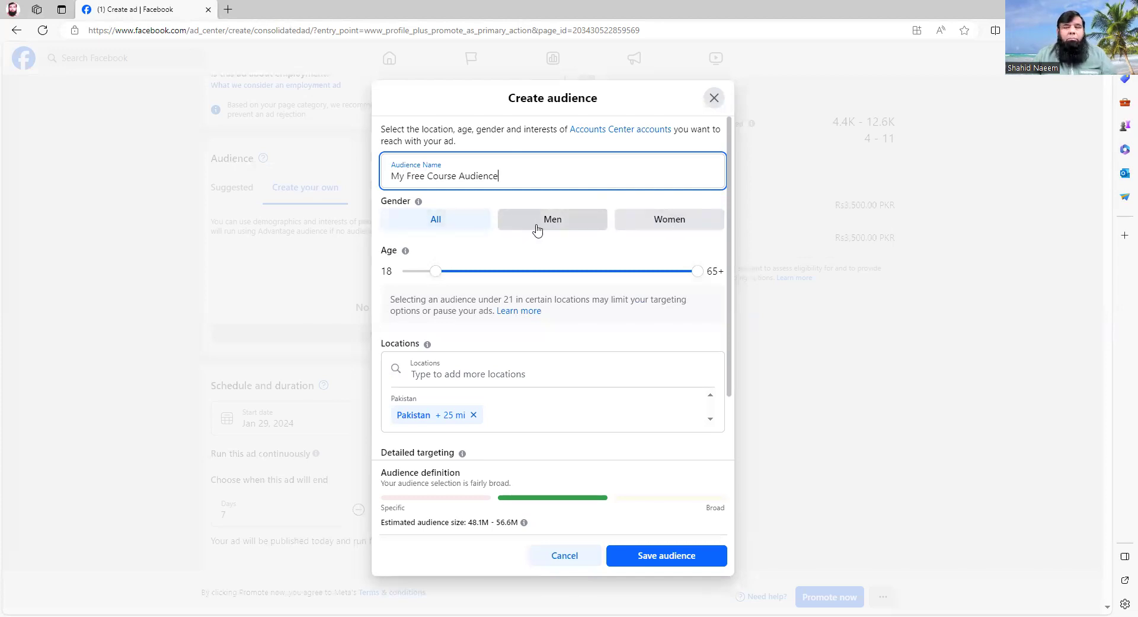
Step: Try the Men and Women gender options, return the audience gender to All, and set the maximum age to 45
click(564, 225)
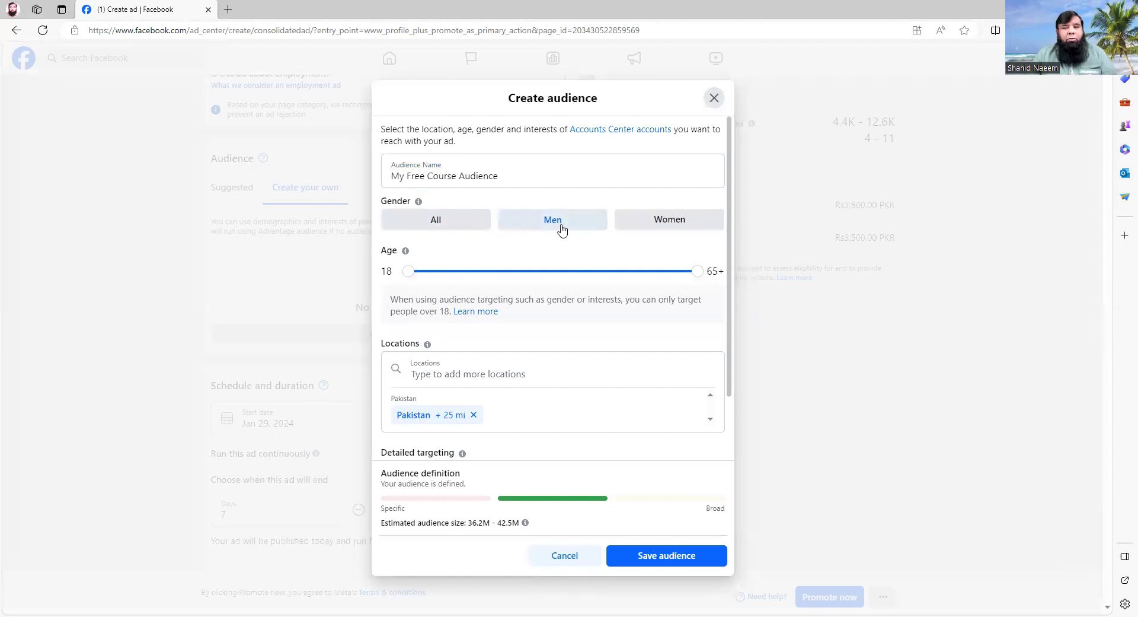
click(646, 228)
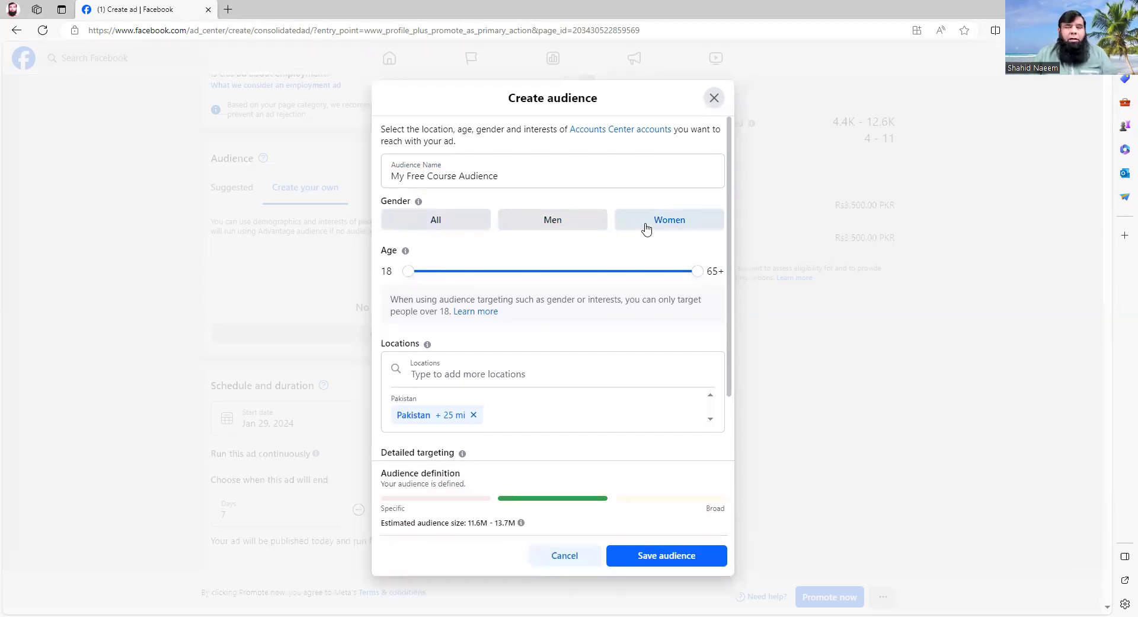
click(445, 225)
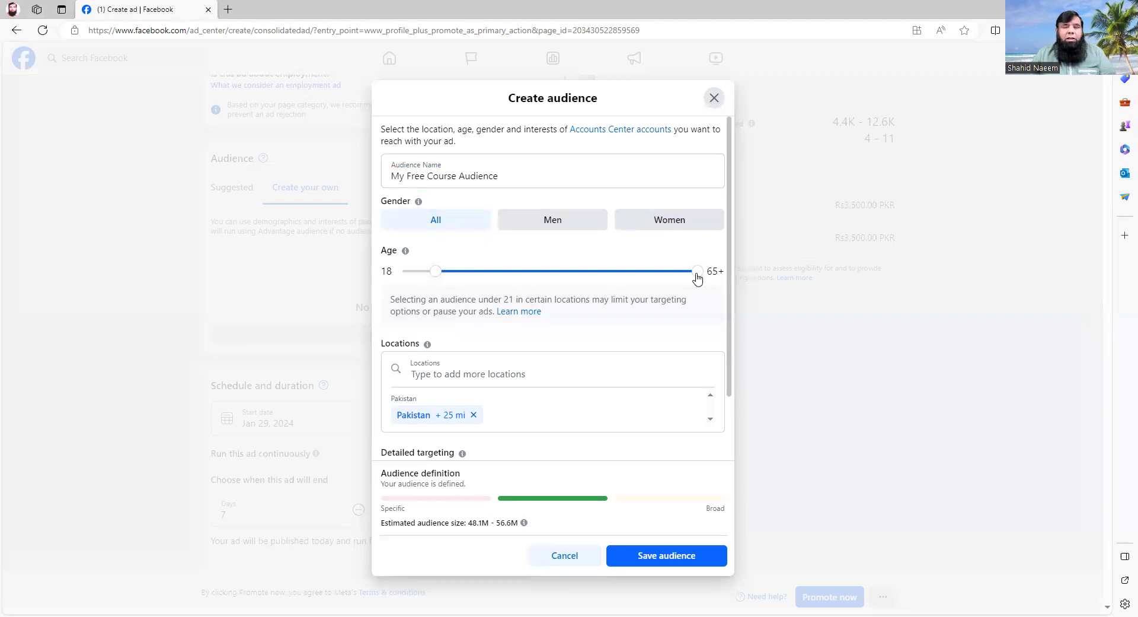
drag(697, 278, 589, 281)
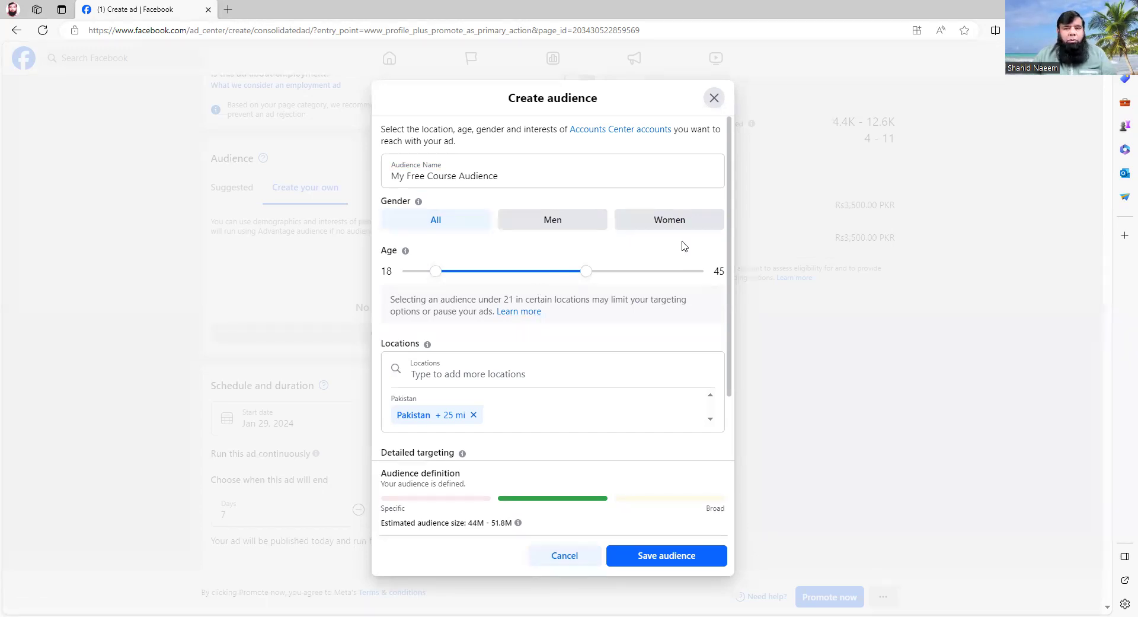
Step: Remove Pakistan from the audience's locations and search the locations for "pakistan"
scroll(610, 266, down, 2)
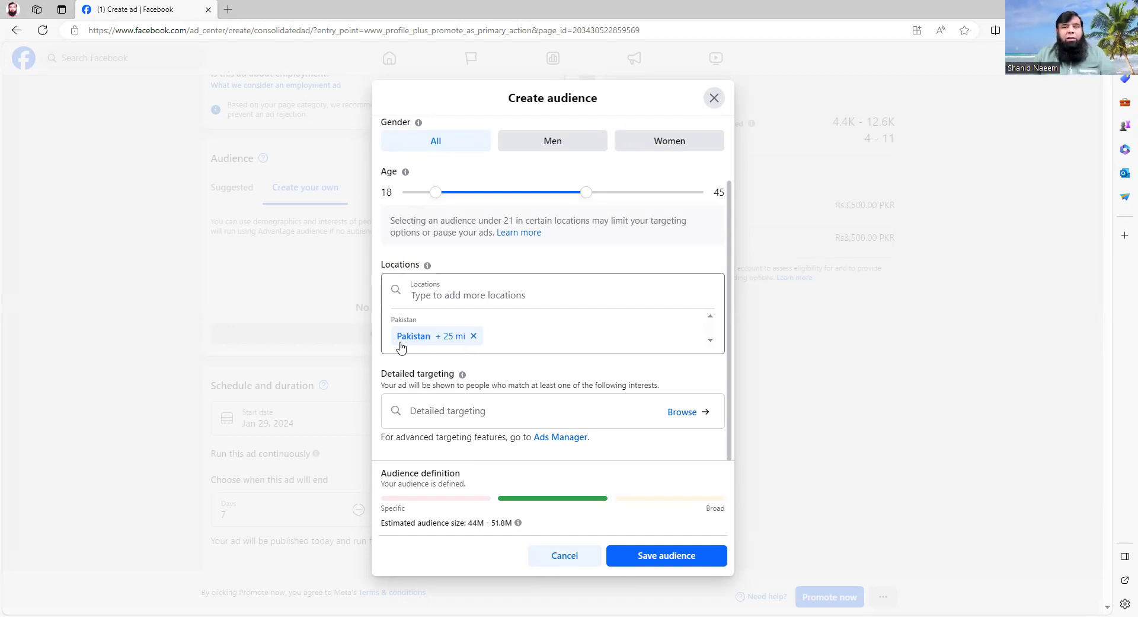
click(473, 336)
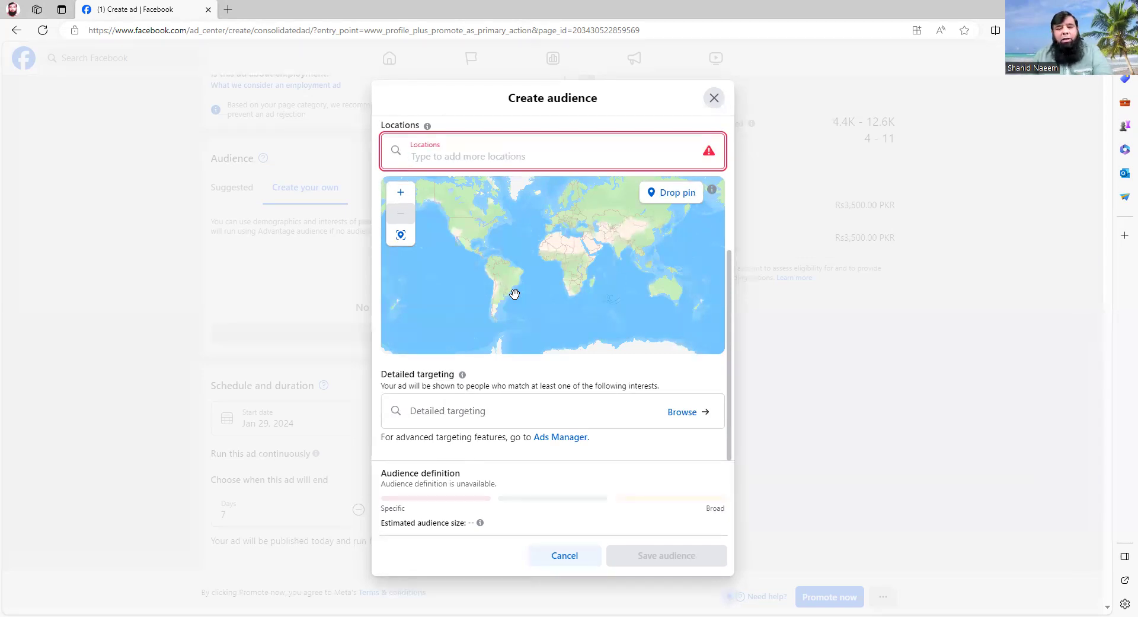
text(pak)
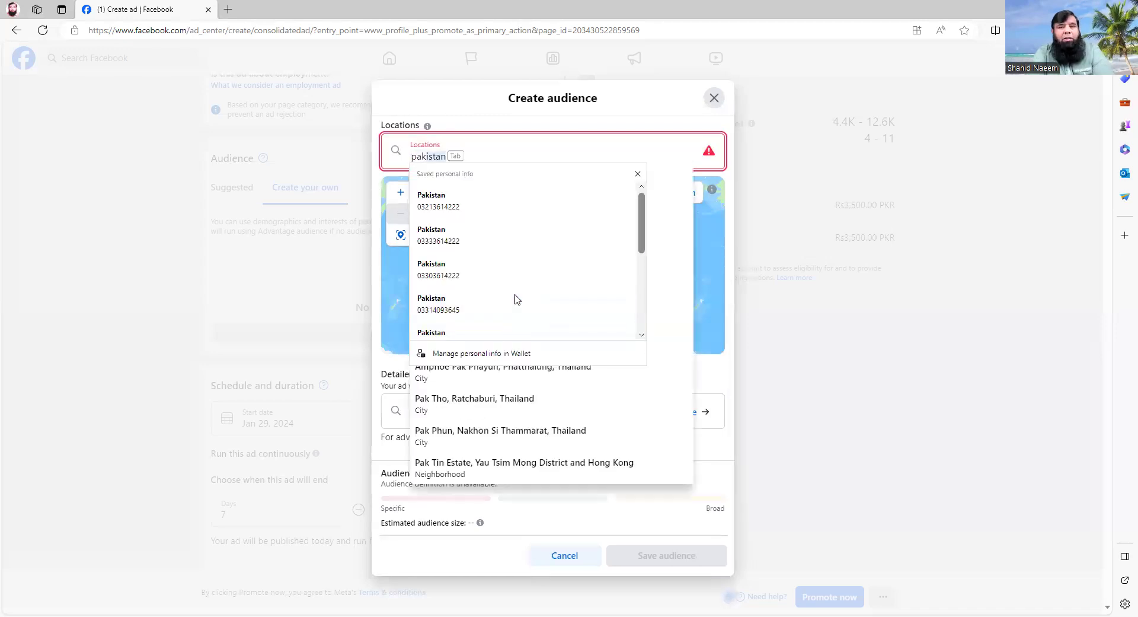
text(st)
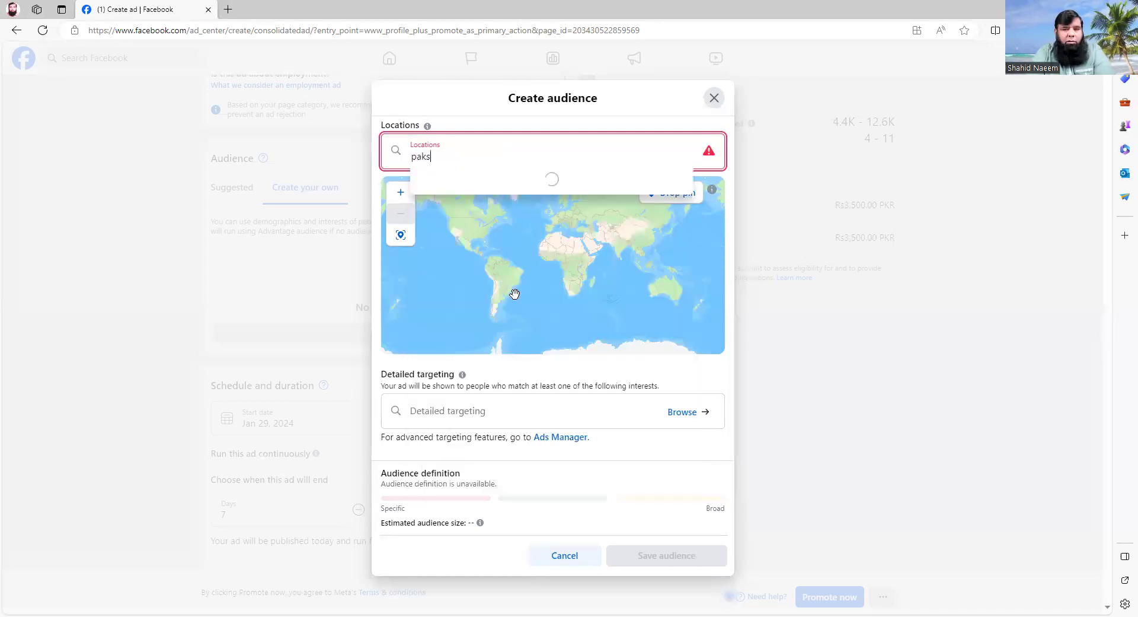
key(BackSpace)
key(BackSpace)
text(istan)
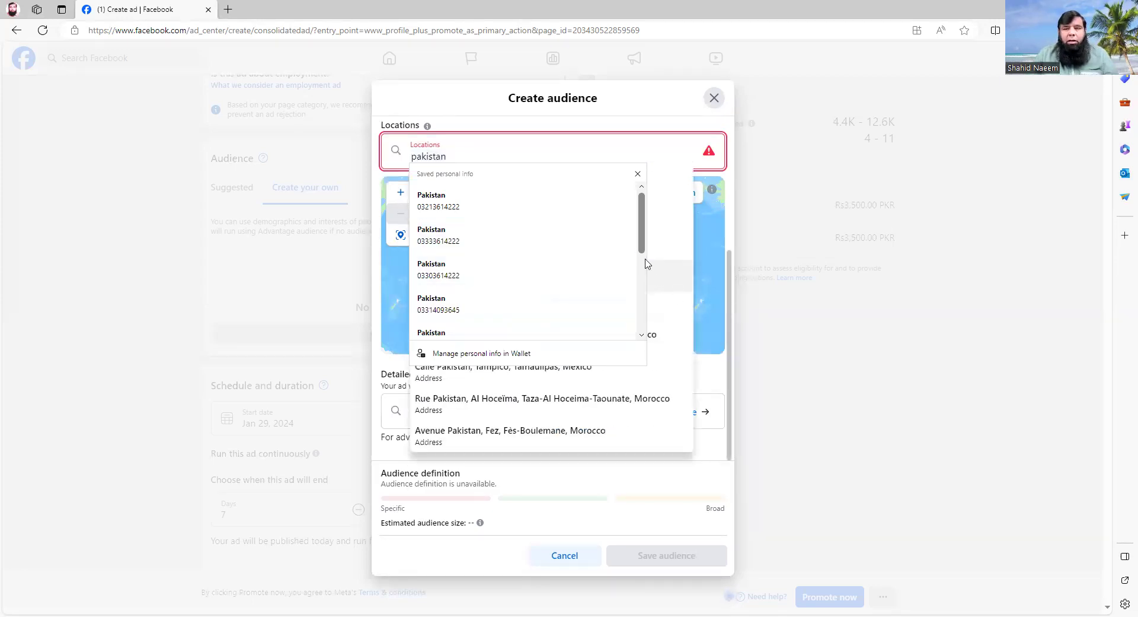
Step: Dismiss the browser's saved personal info suggestions and add the country Pakistan as an audience location
scroll(645, 300, down, 3)
scroll(645, 302, down, 1)
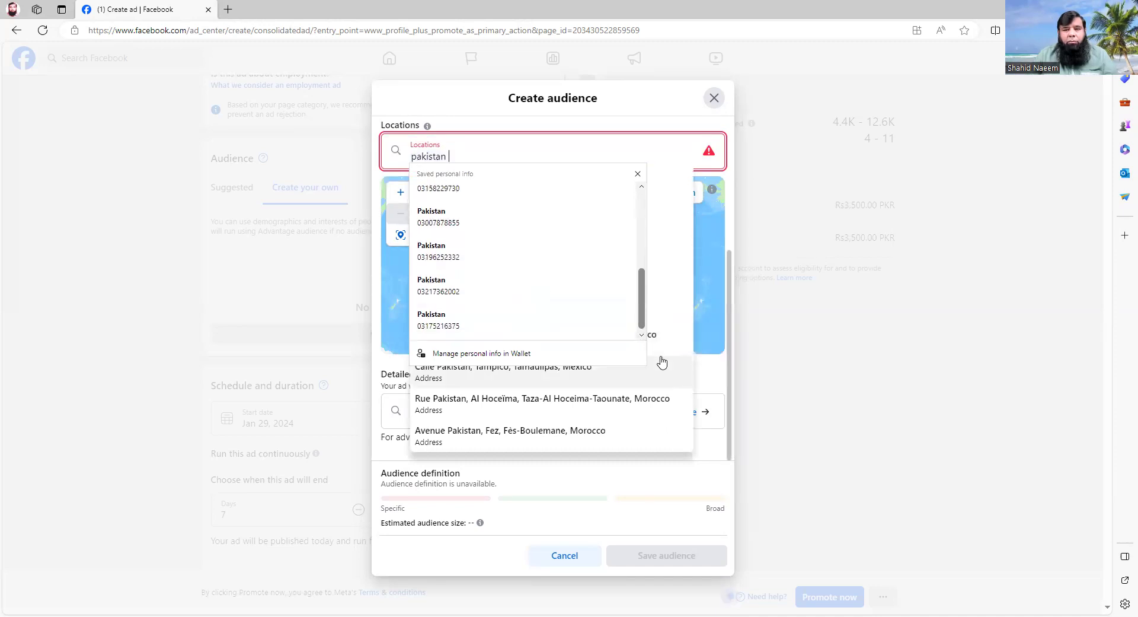
click(783, 270)
click(600, 361)
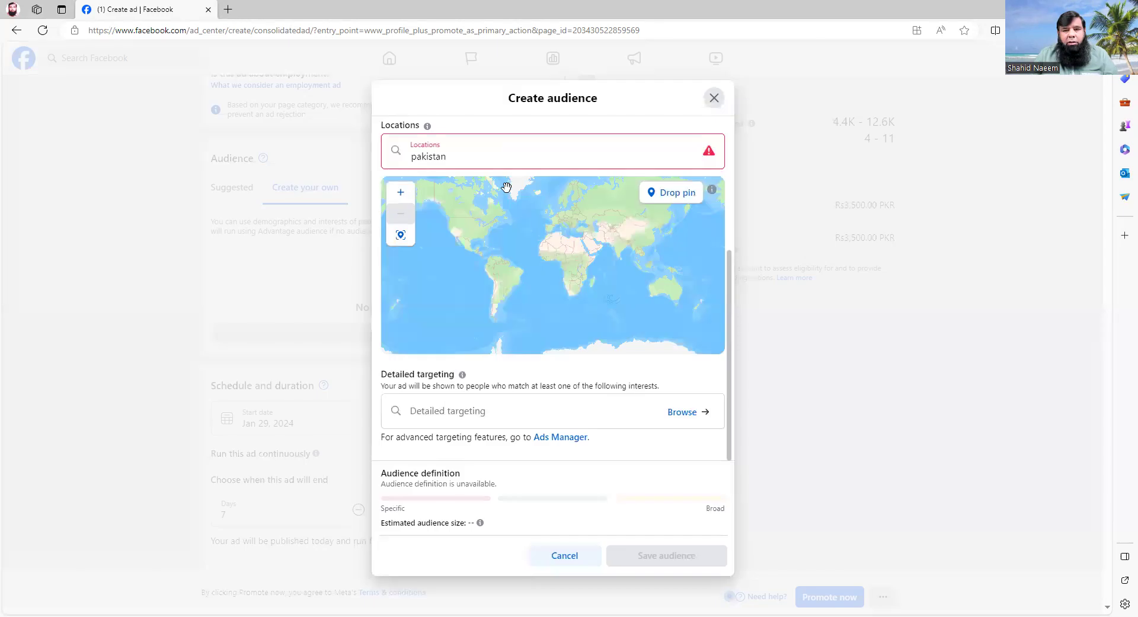
click(480, 154)
click(480, 154)
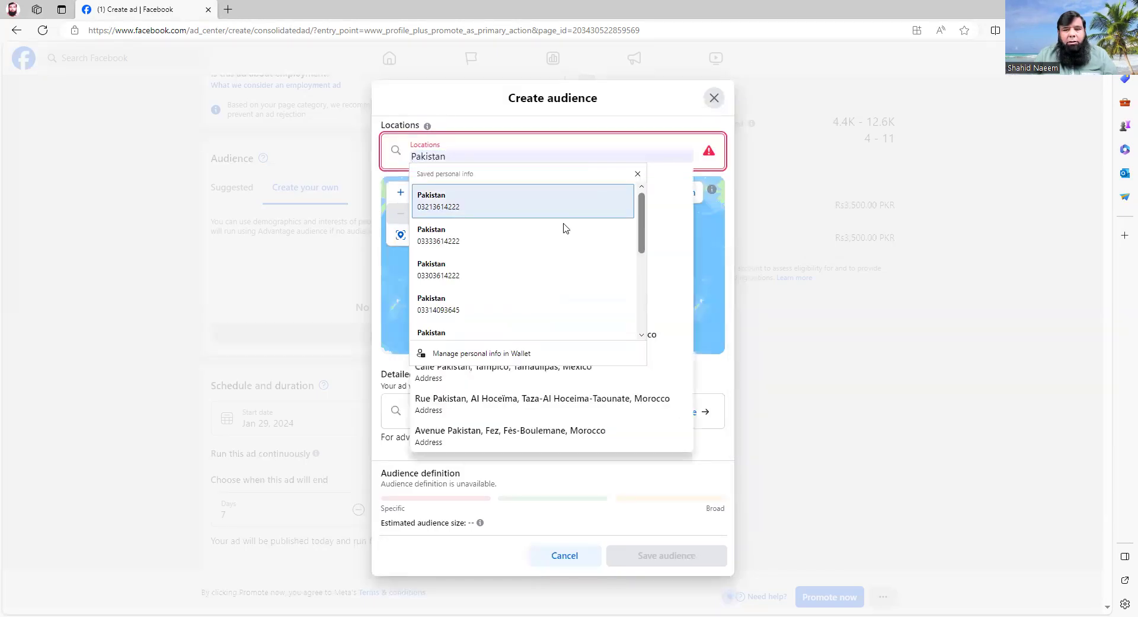
drag(640, 251, 647, 326)
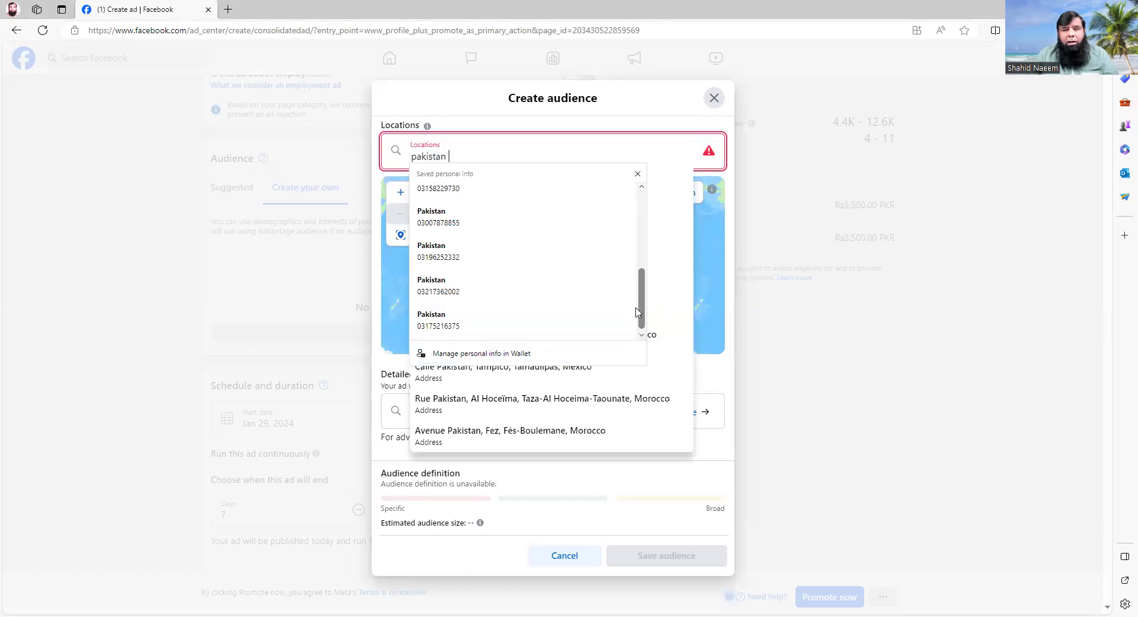
click(639, 174)
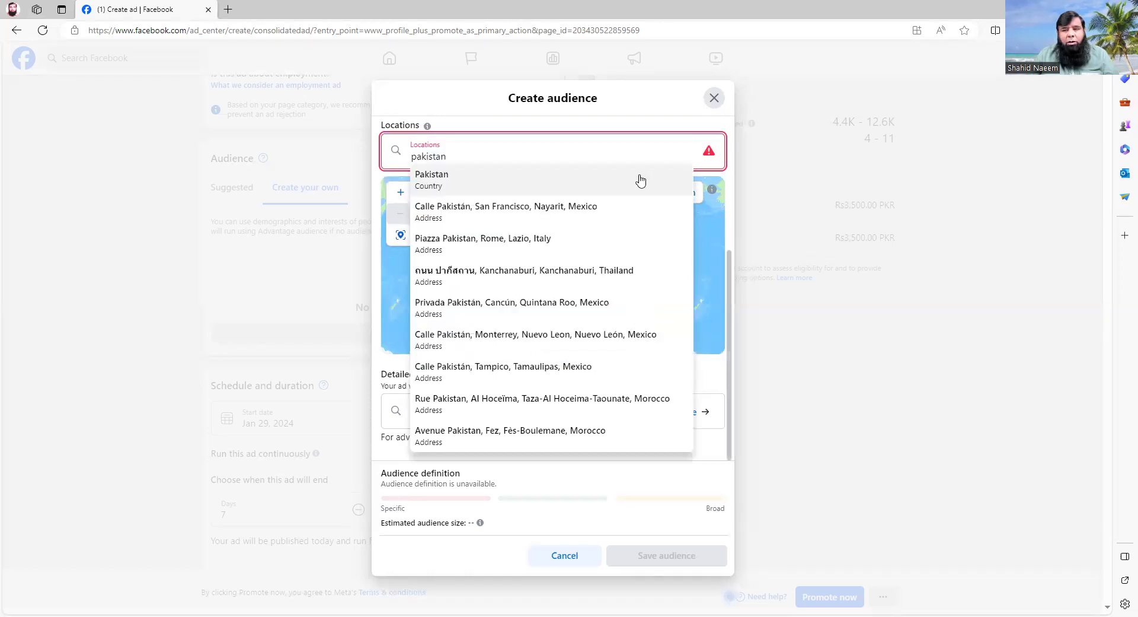
click(454, 185)
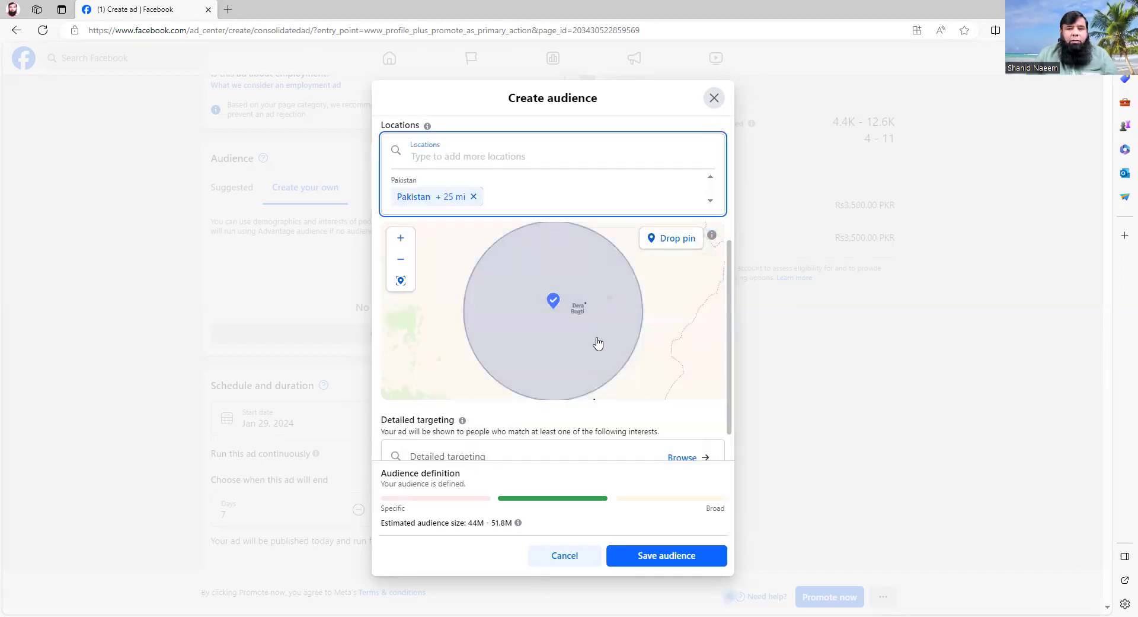
Step: Add the countries France and Germany to the audience's locations
click(467, 207)
text(france)
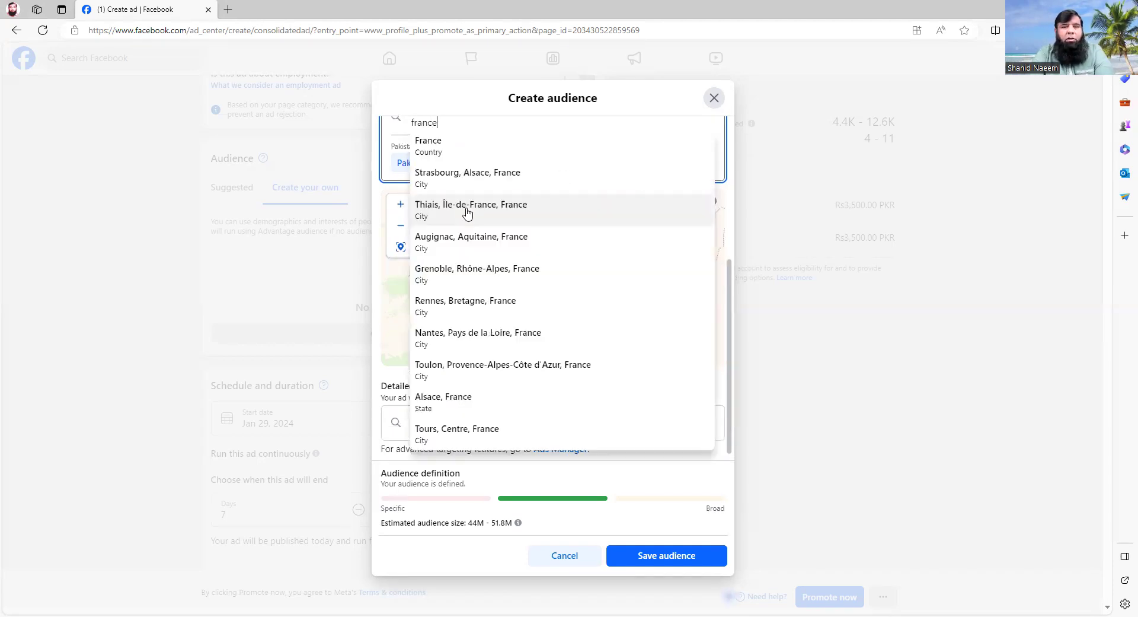
click(466, 149)
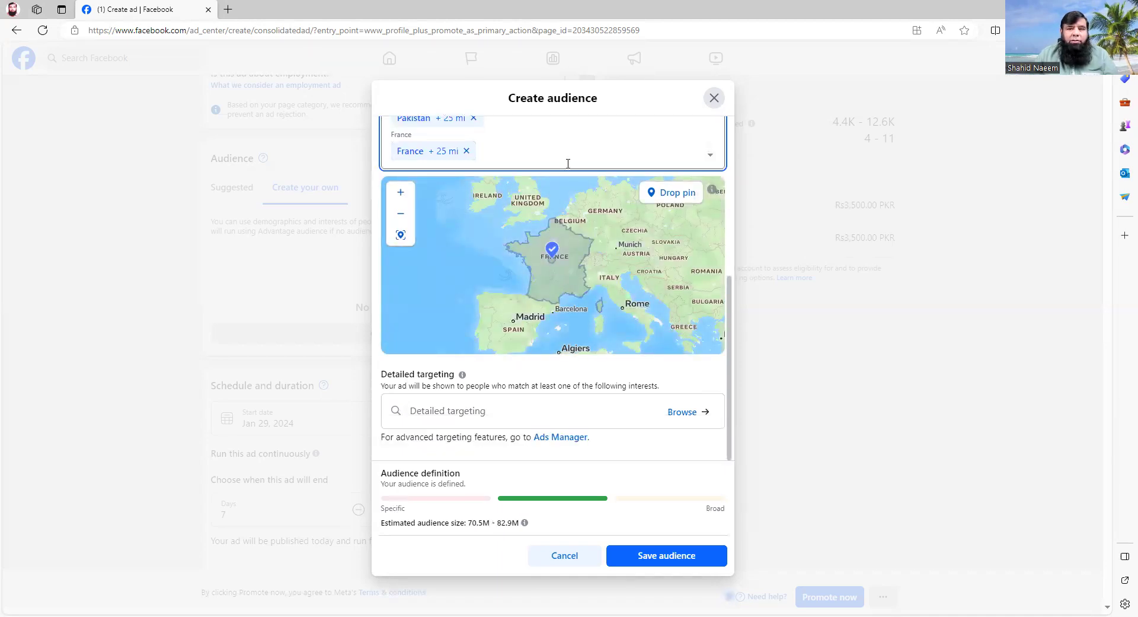
scroll(568, 164, up, 2)
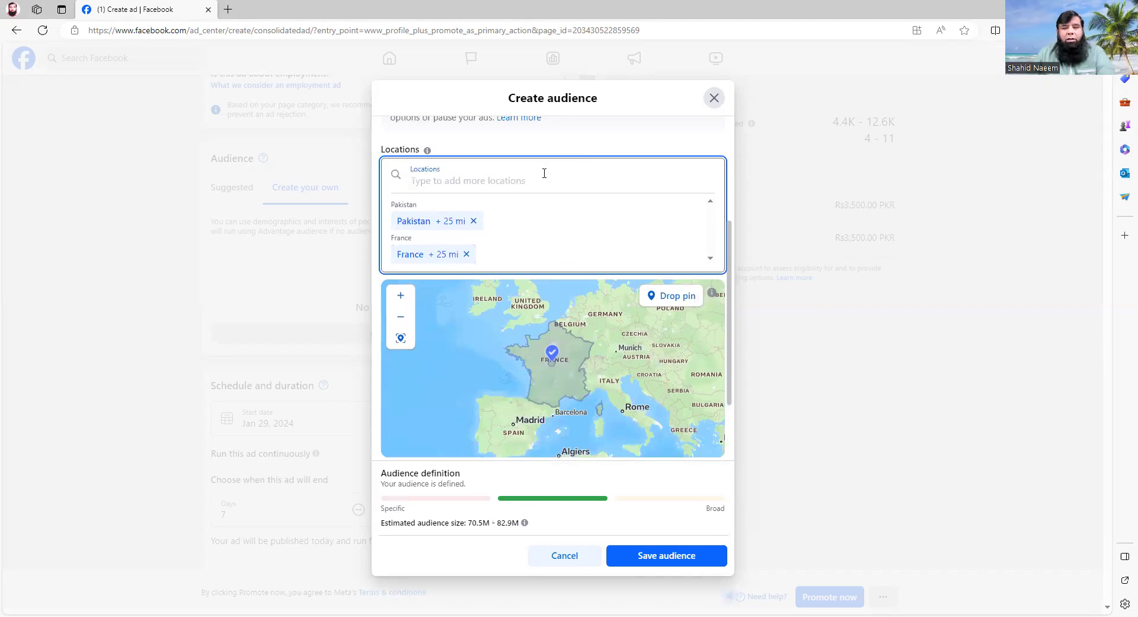
text(germany)
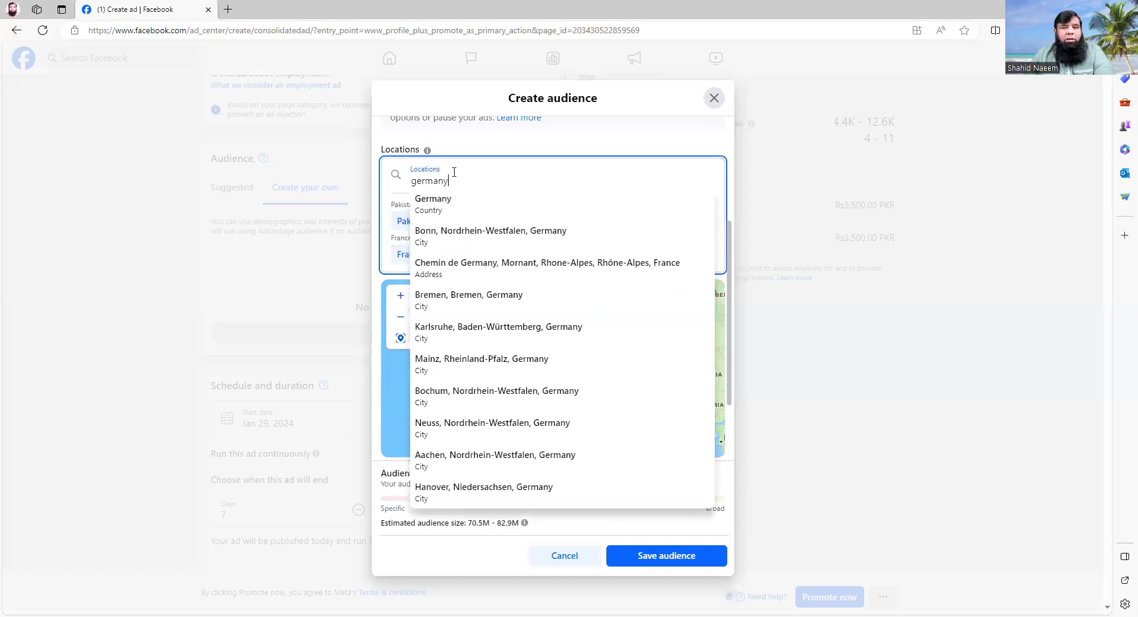
click(458, 197)
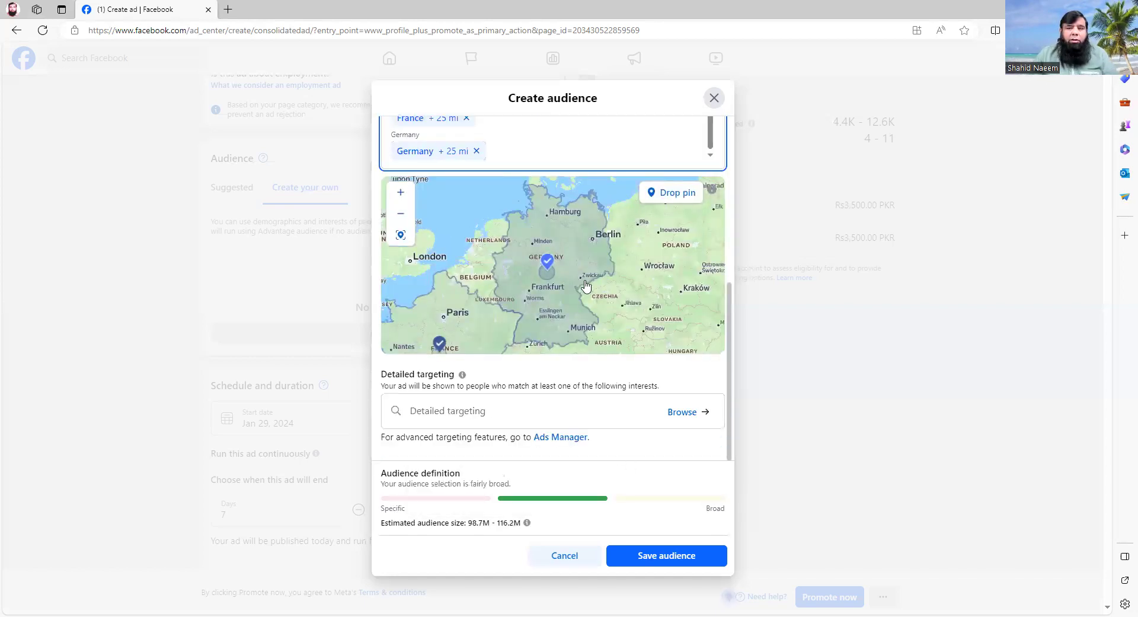
Step: Examine the France, Germany and Pakistan pins on the audience's locations map
click(401, 213)
click(401, 213)
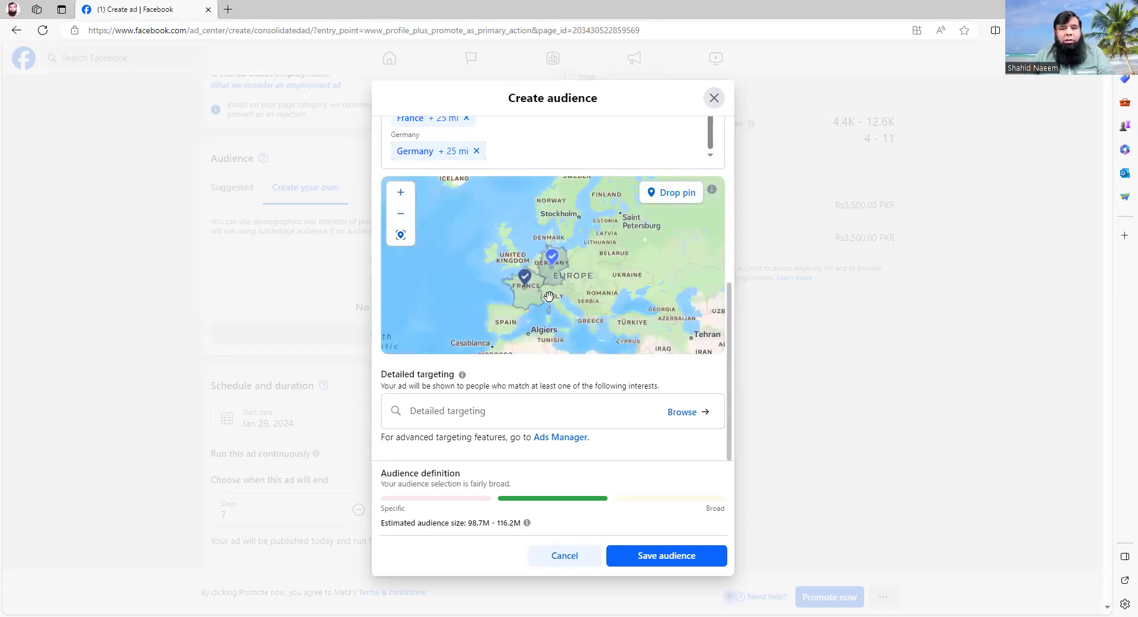
drag(585, 298, 545, 250)
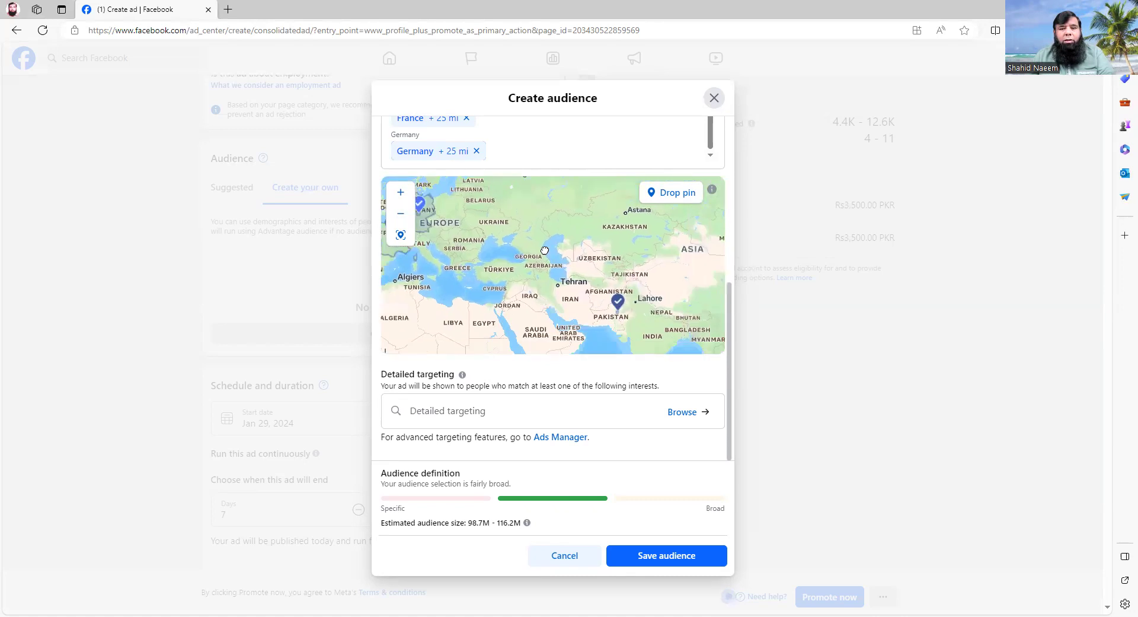
scroll(596, 299, up, 2)
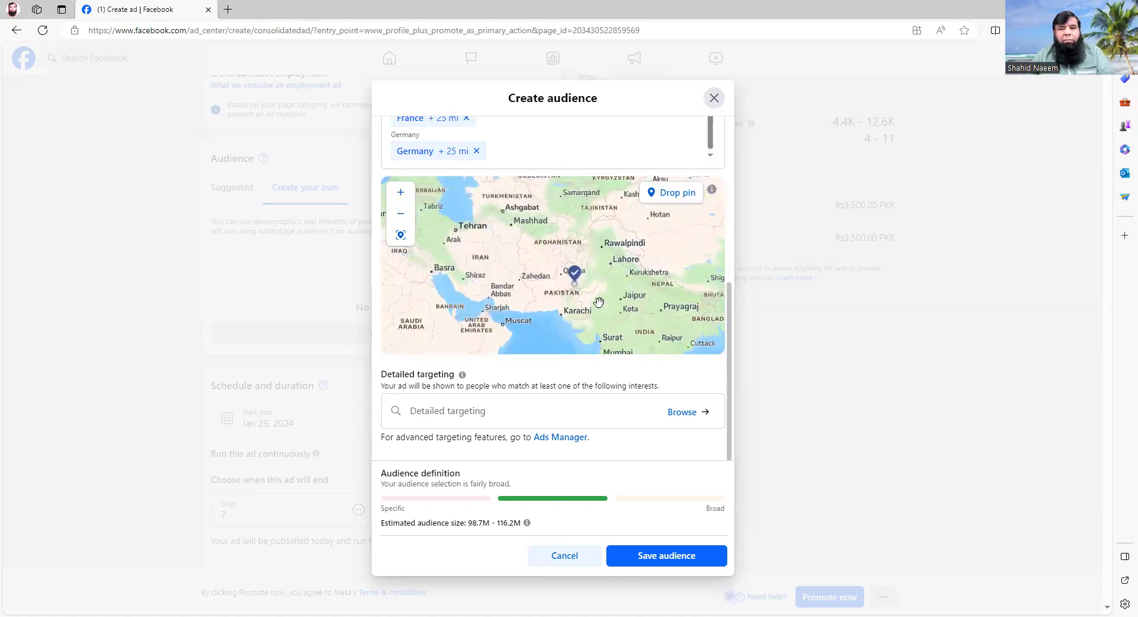
scroll(598, 302, up, 2)
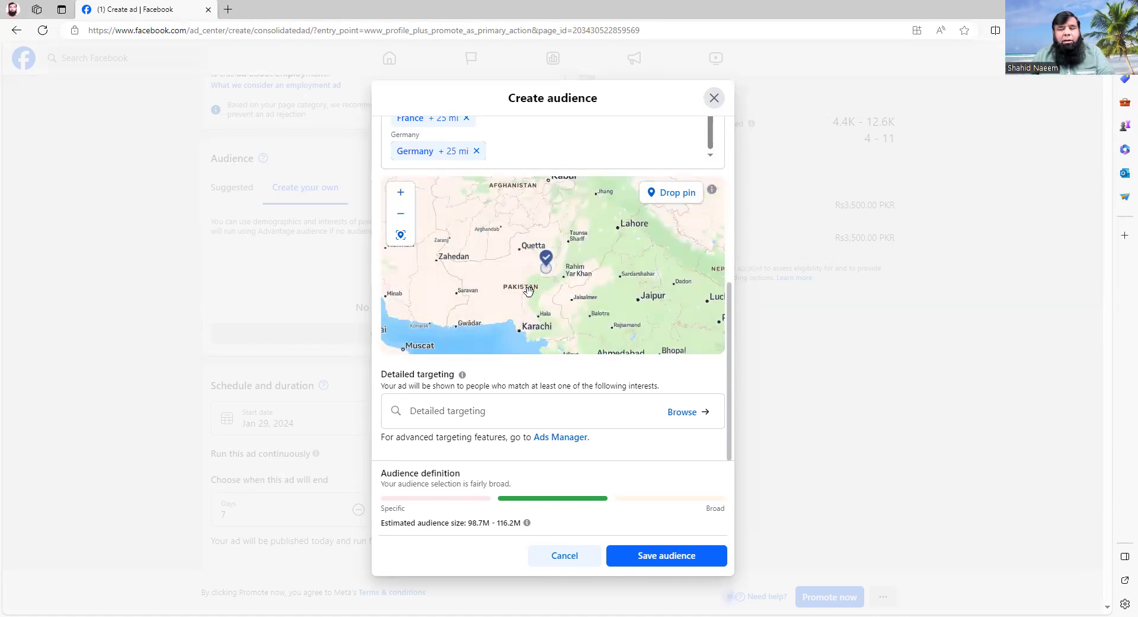
scroll(528, 290, down, 1)
drag(484, 274, 602, 296)
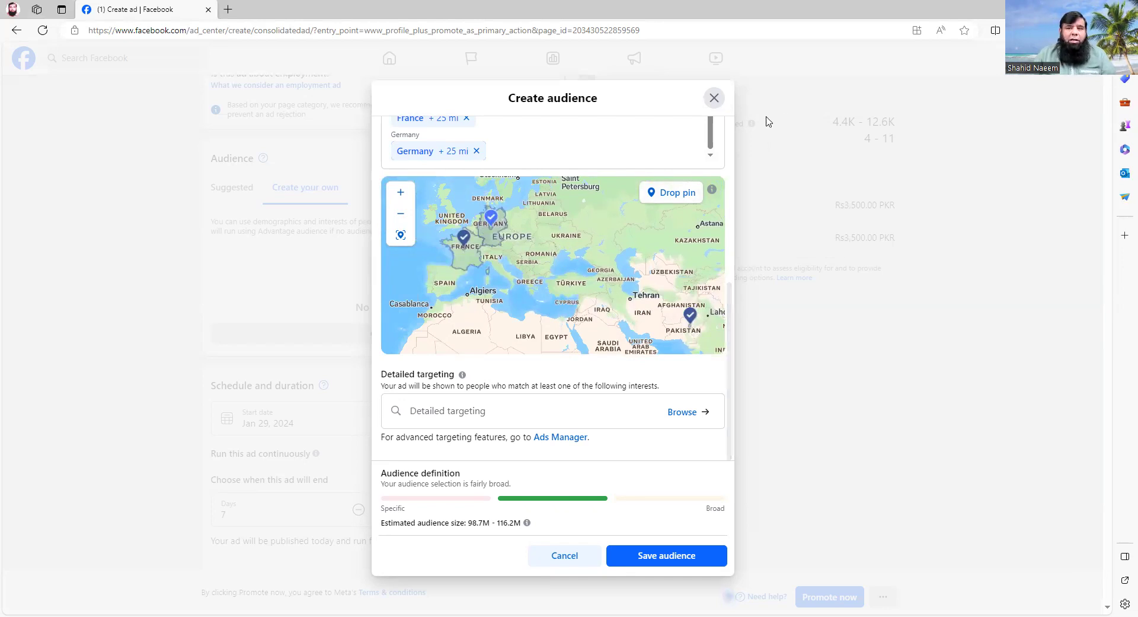
Step: Remove Germany, France and Pakistan from the audience's locations
click(476, 151)
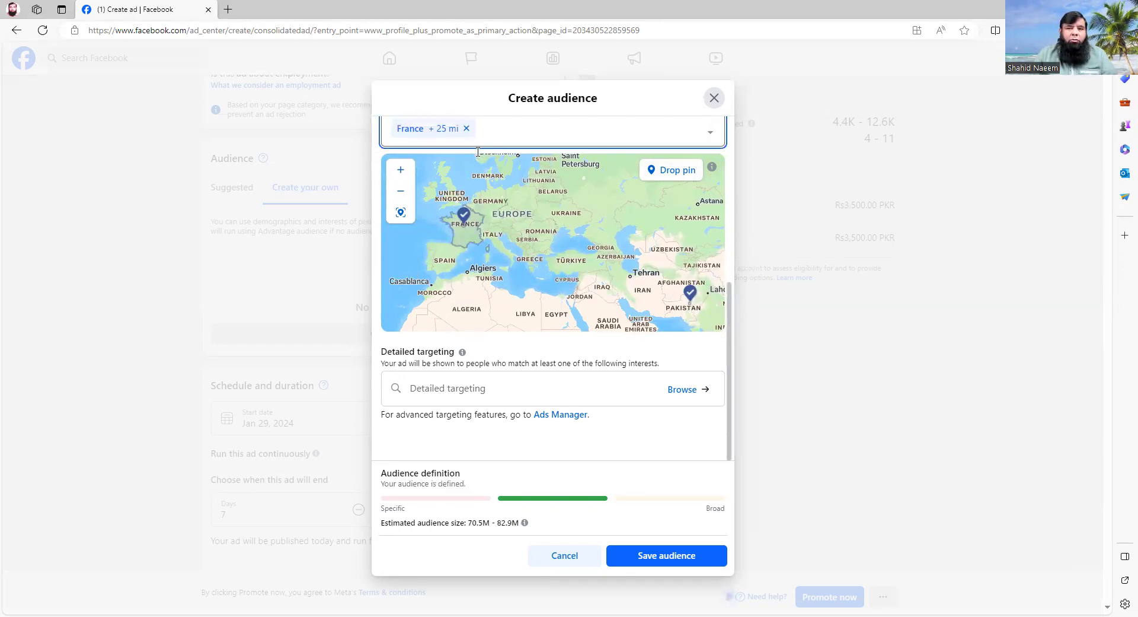
click(468, 151)
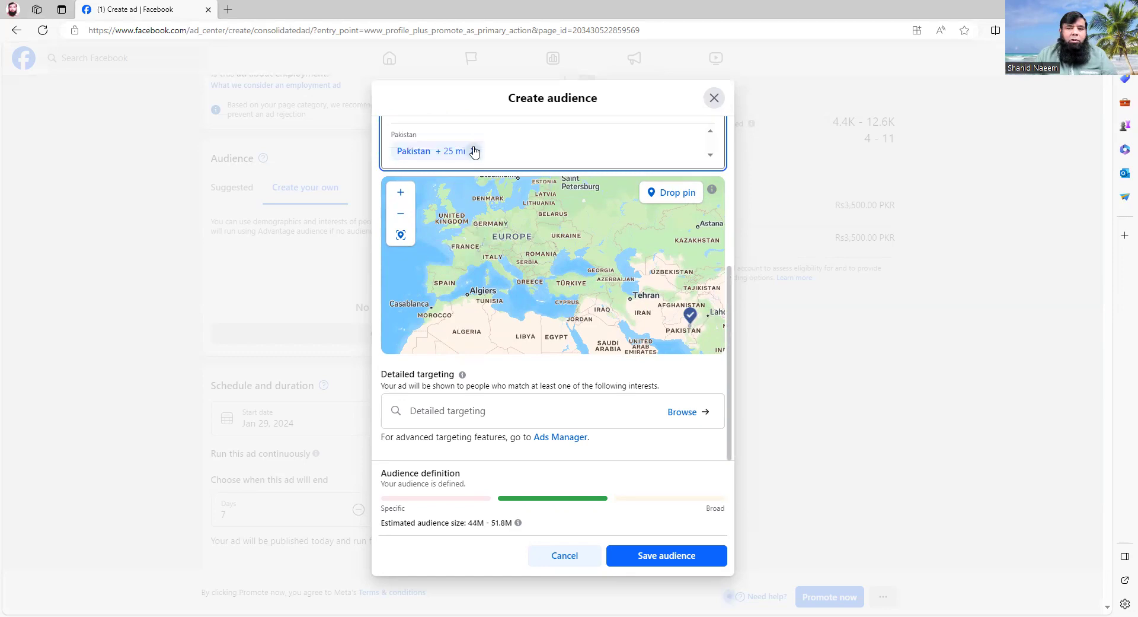
click(472, 147)
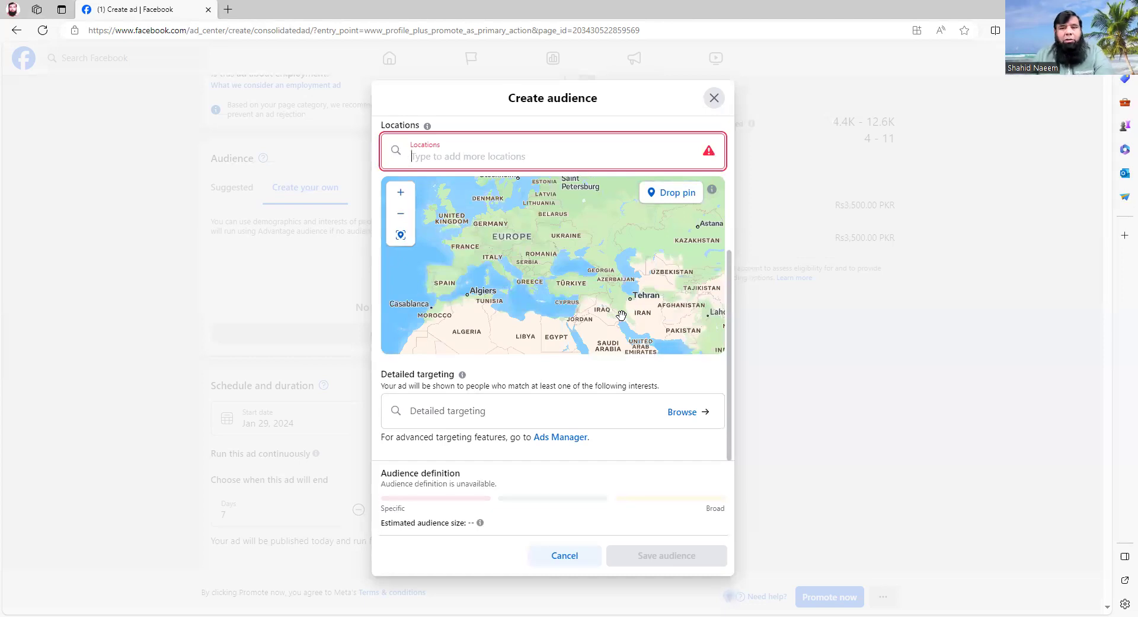
Step: Add the Pakistani states Punjab and Sindh to the audience's locations and view their areas on the map
text(punjab)
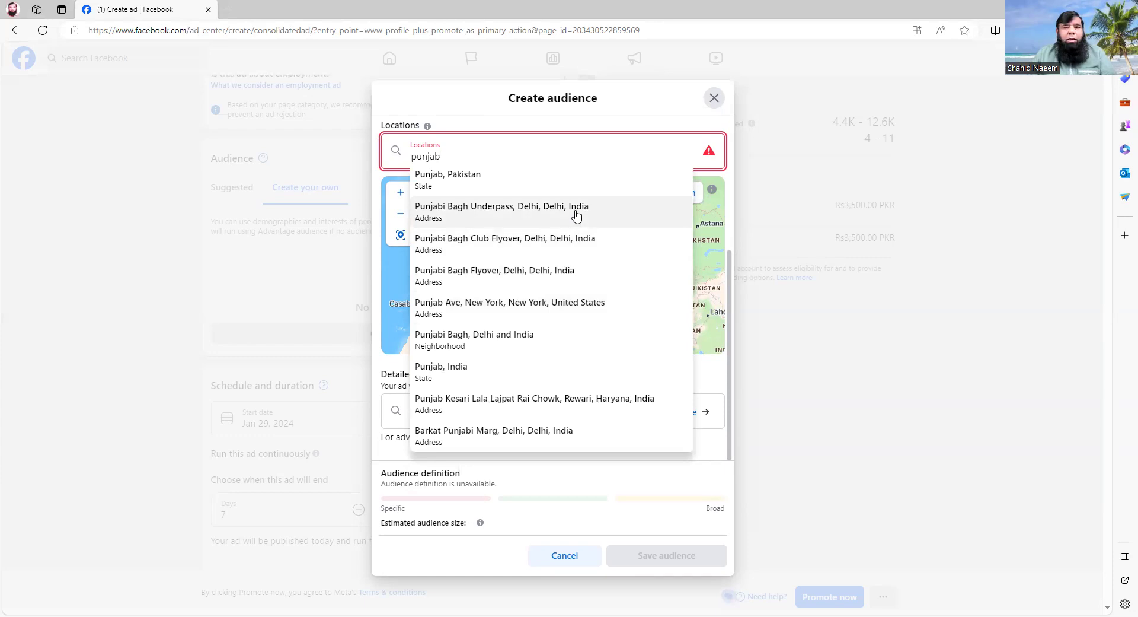
click(475, 183)
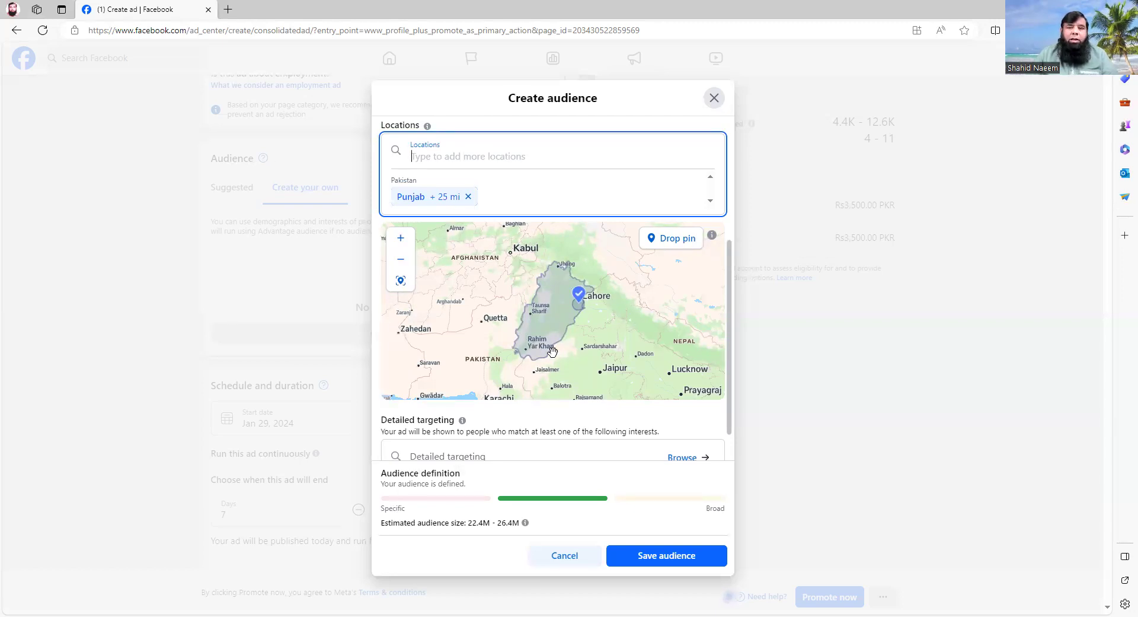
drag(506, 351, 513, 327)
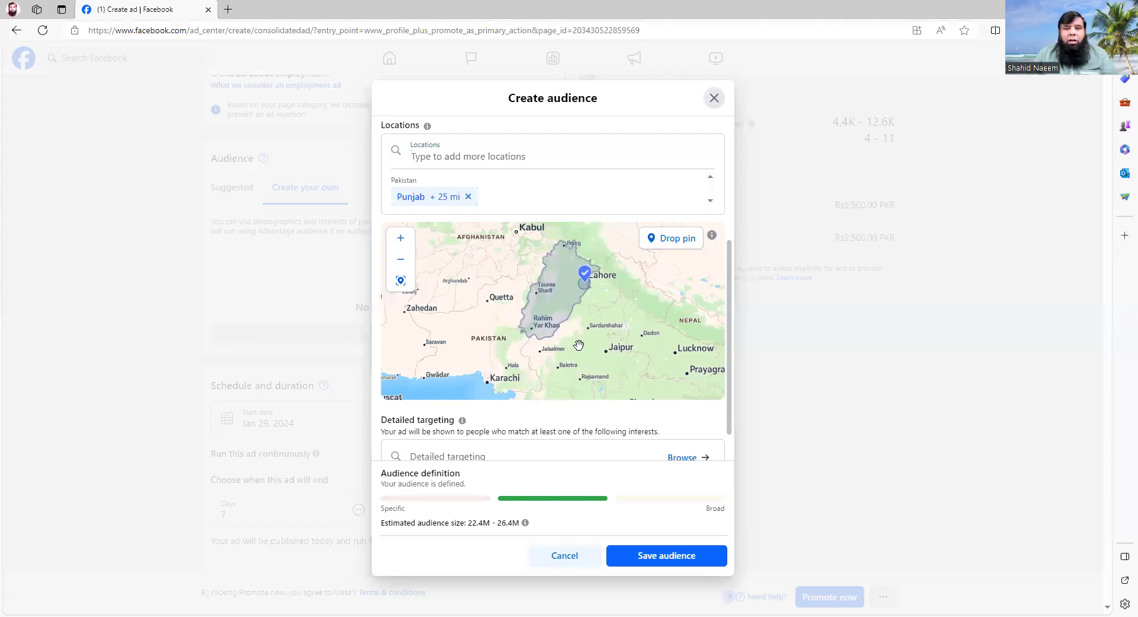
click(500, 155)
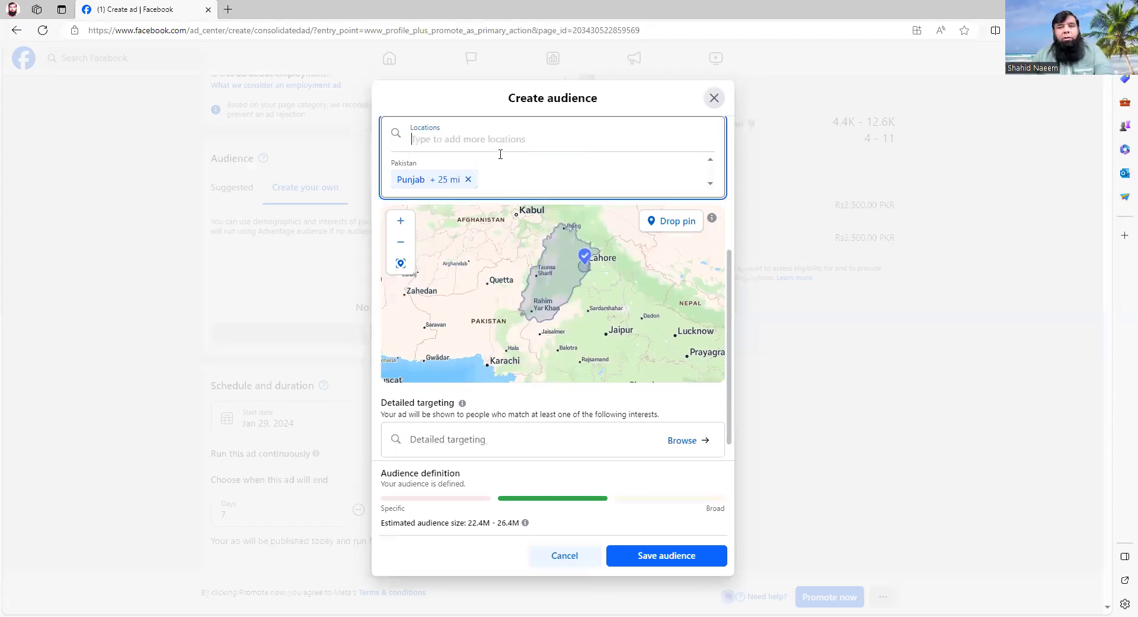
text(sind)
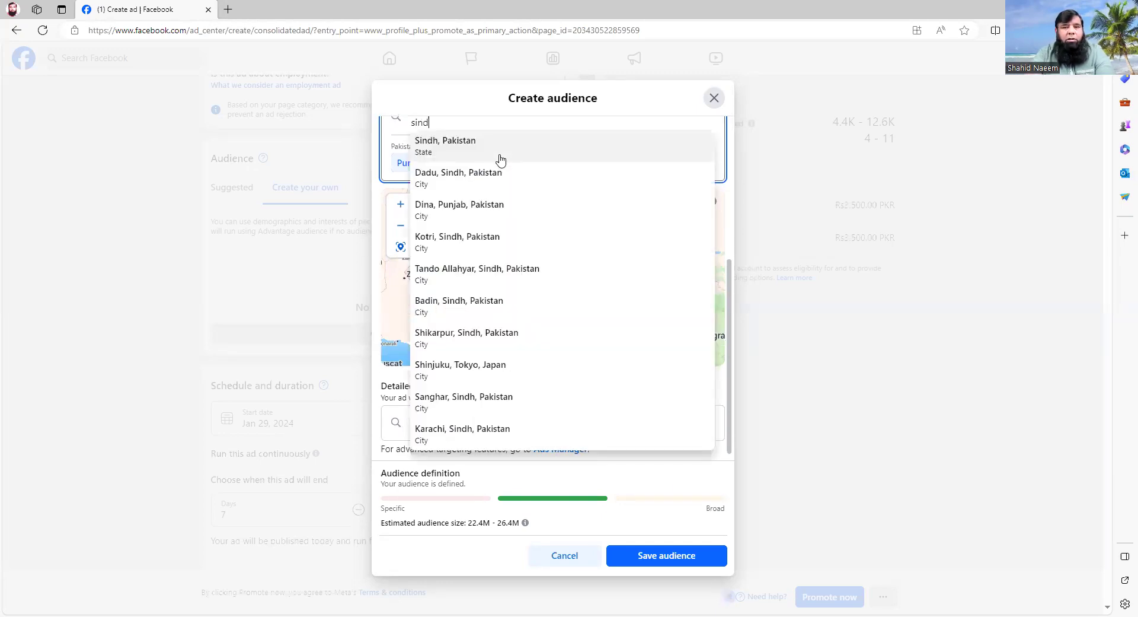
click(466, 151)
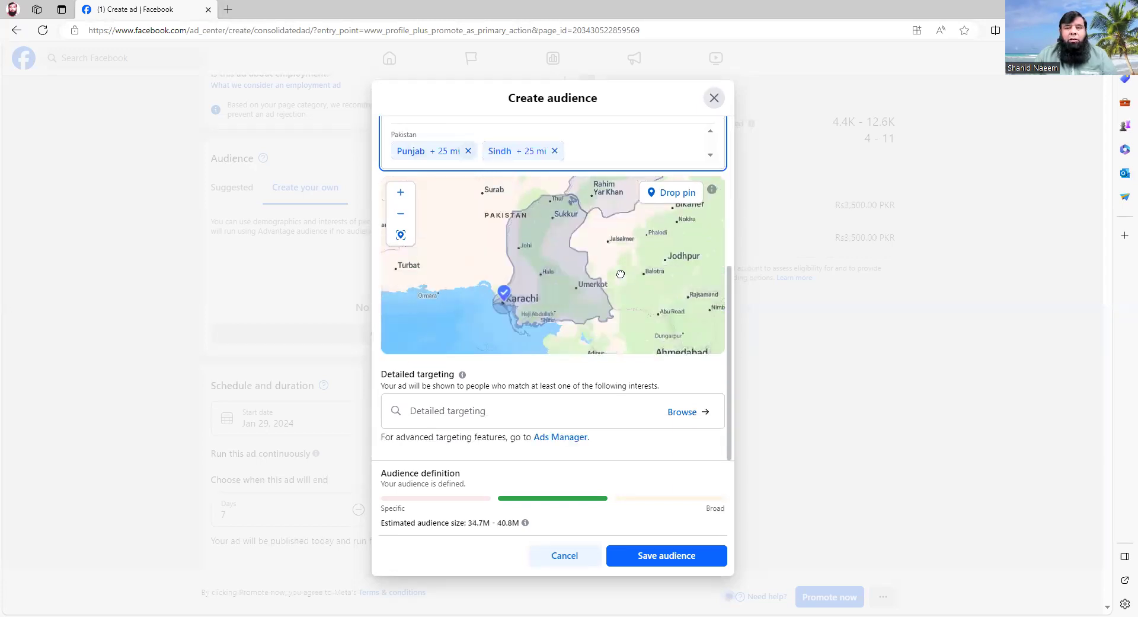
scroll(519, 310, up, 2)
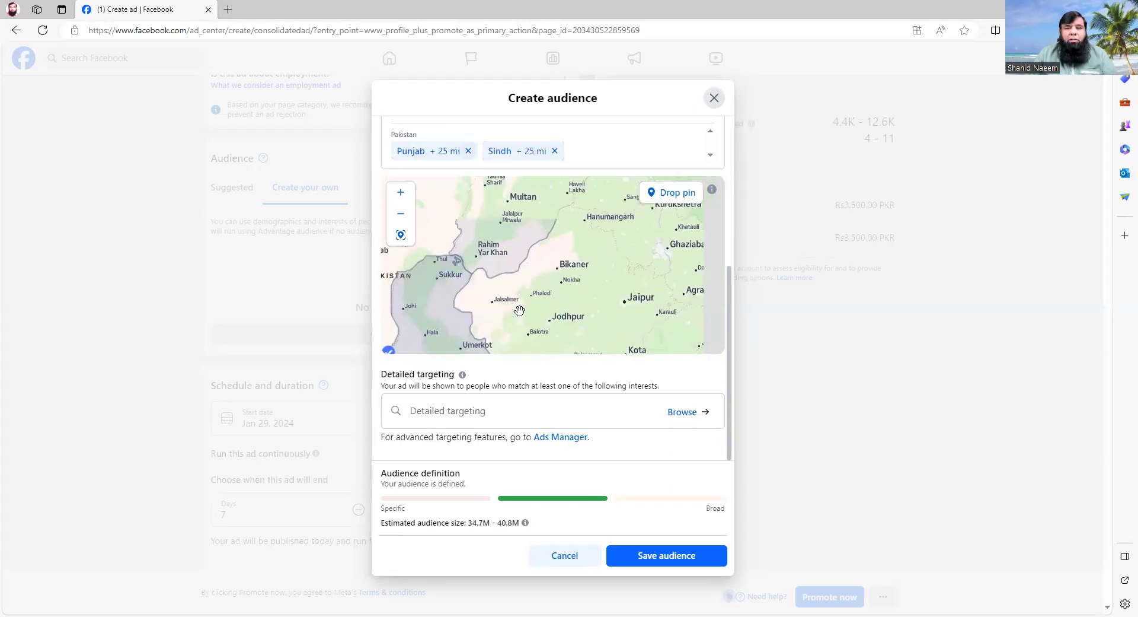
click(401, 214)
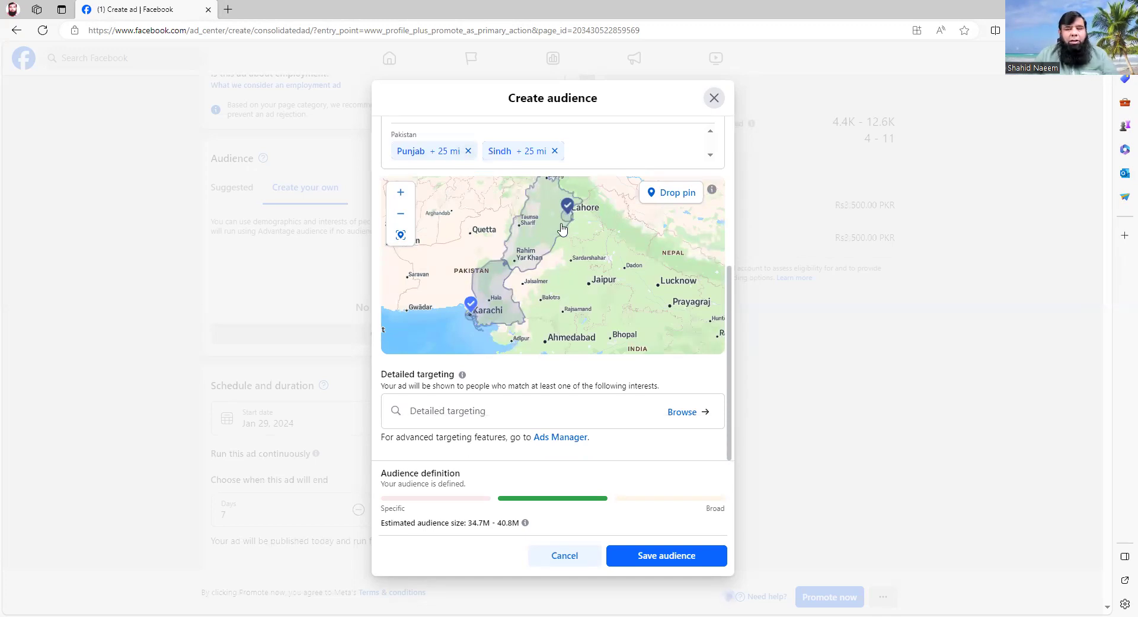
Step: Replace Sindh and Punjab in the audience's locations with the city Islamabad, Islamabad Capital Territory, Pakistan
click(554, 151)
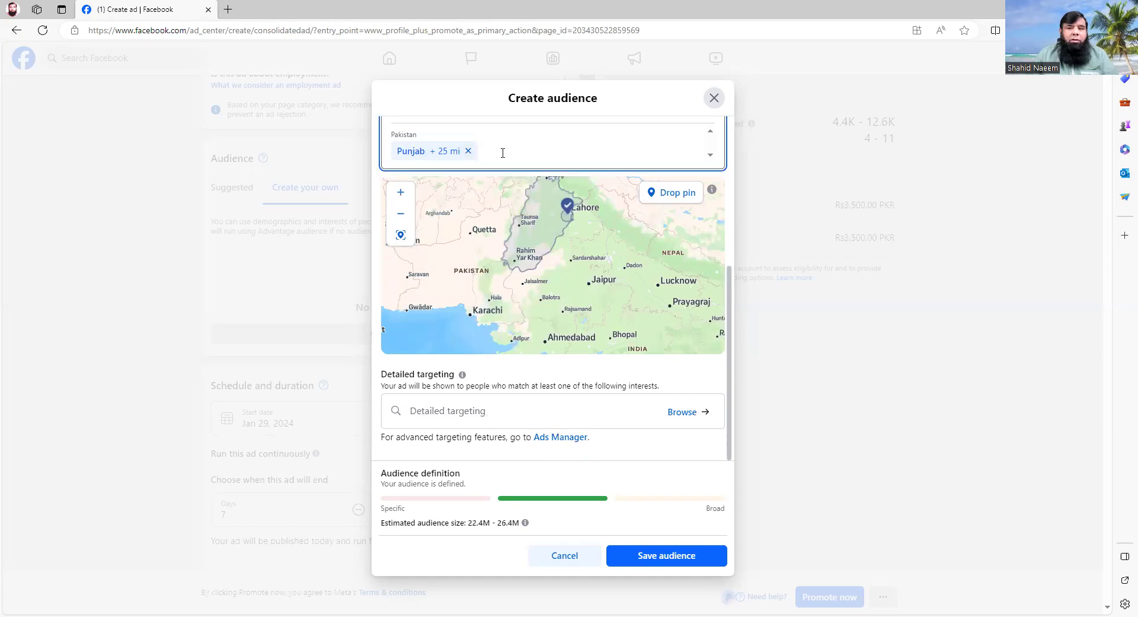
click(468, 152)
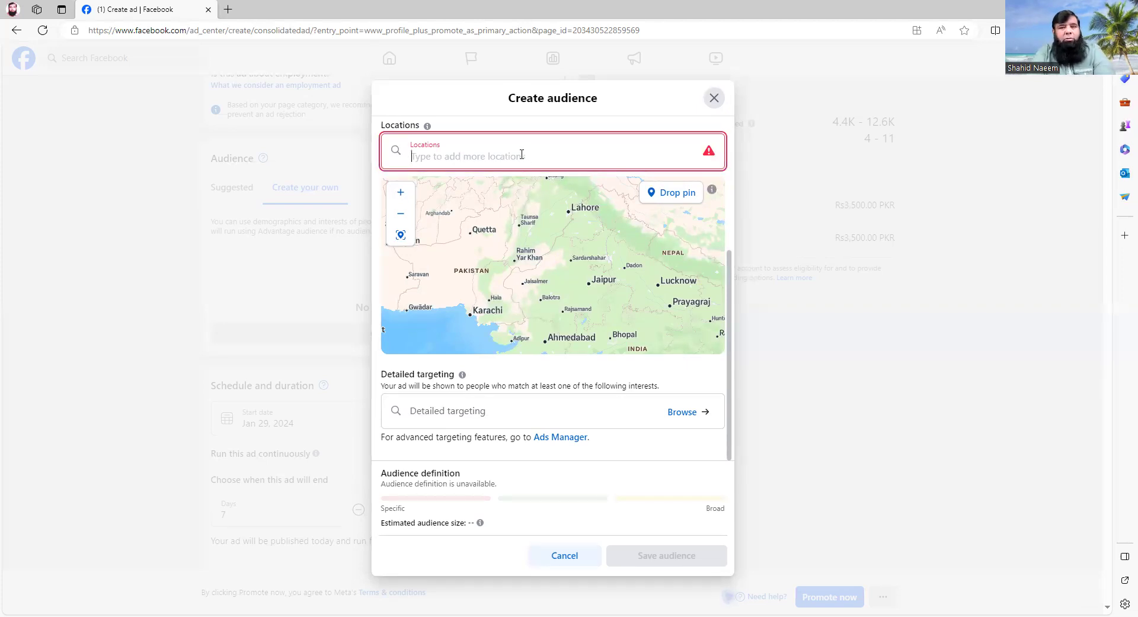
text(islamaba)
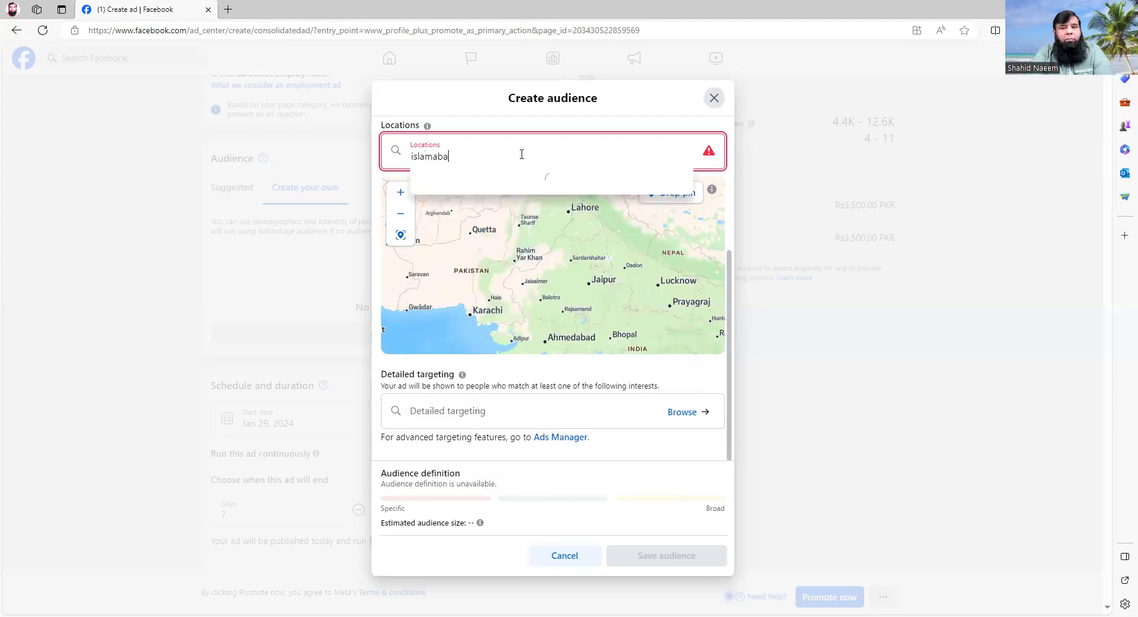
text(d)
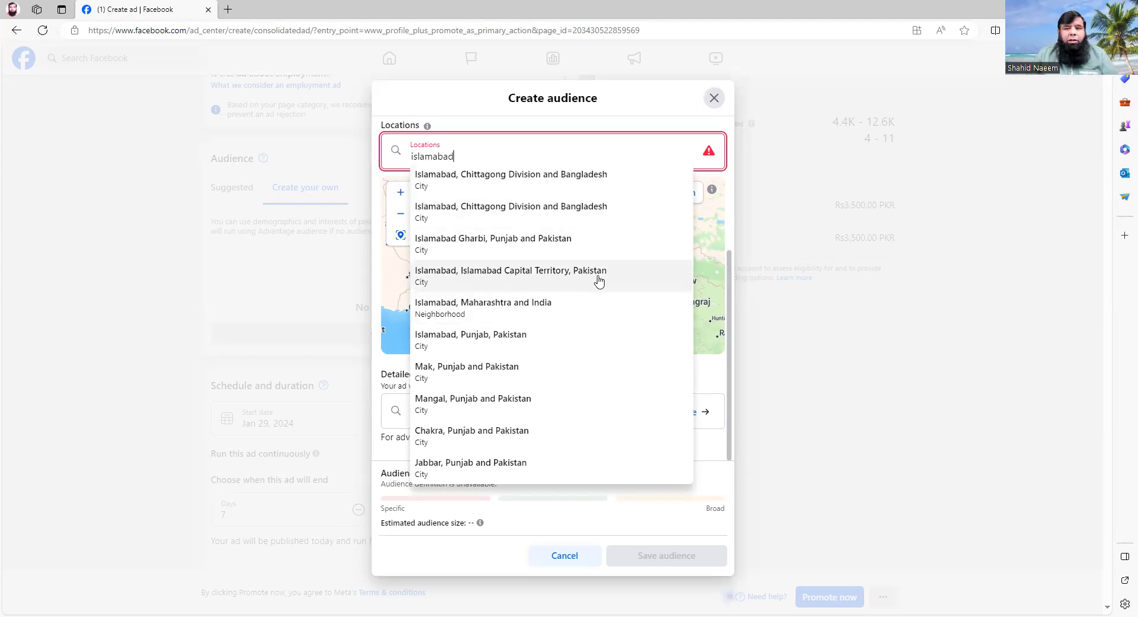
click(438, 274)
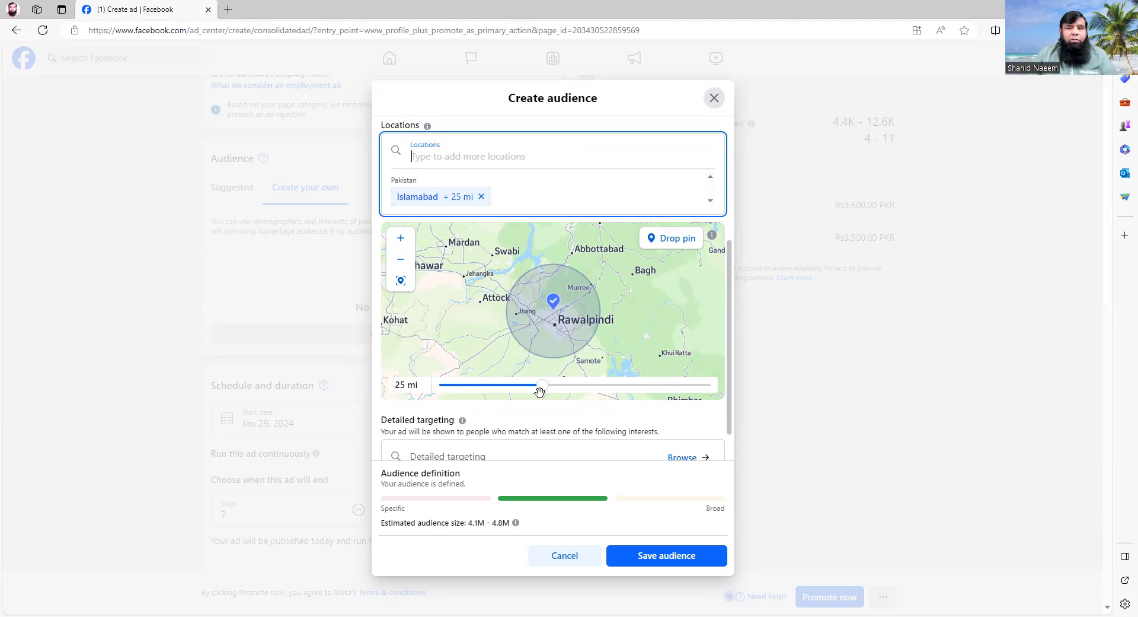
Step: Set the radius around Islamabad to 10 mi and inspect the covered area on the map
drag(542, 385, 432, 386)
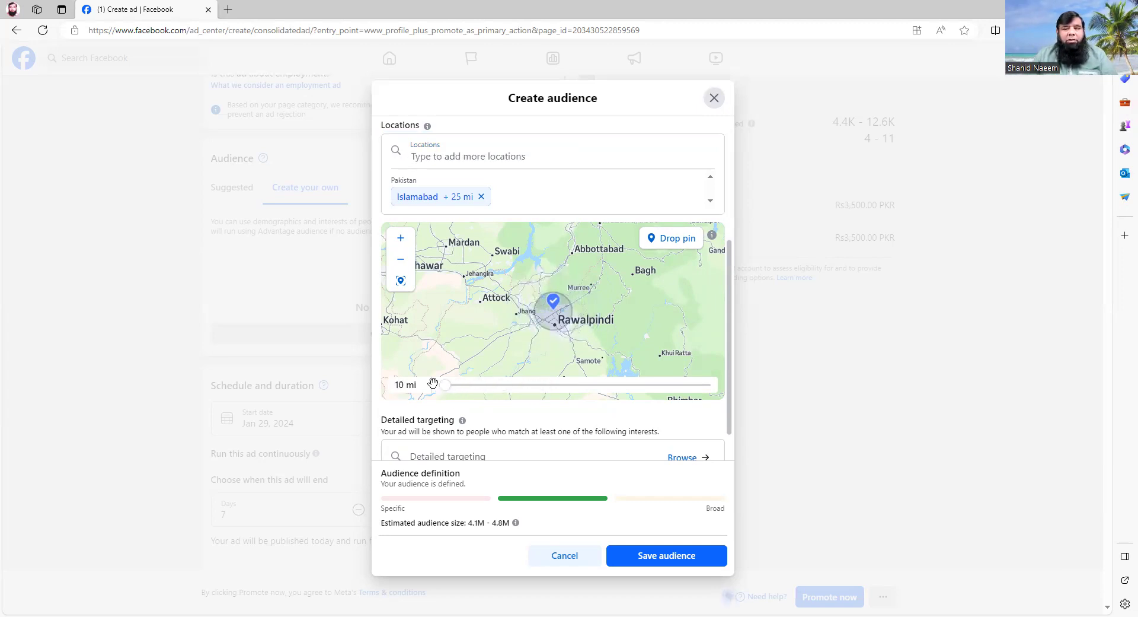
scroll(534, 343, down, 1)
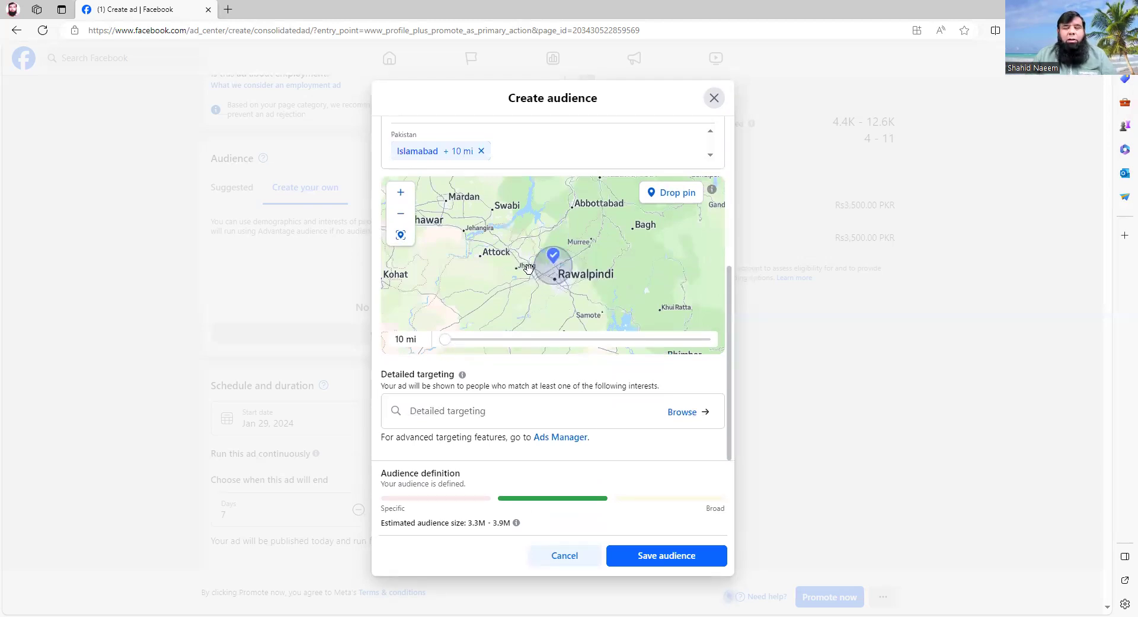
scroll(554, 279, up, 2)
scroll(553, 280, up, 1)
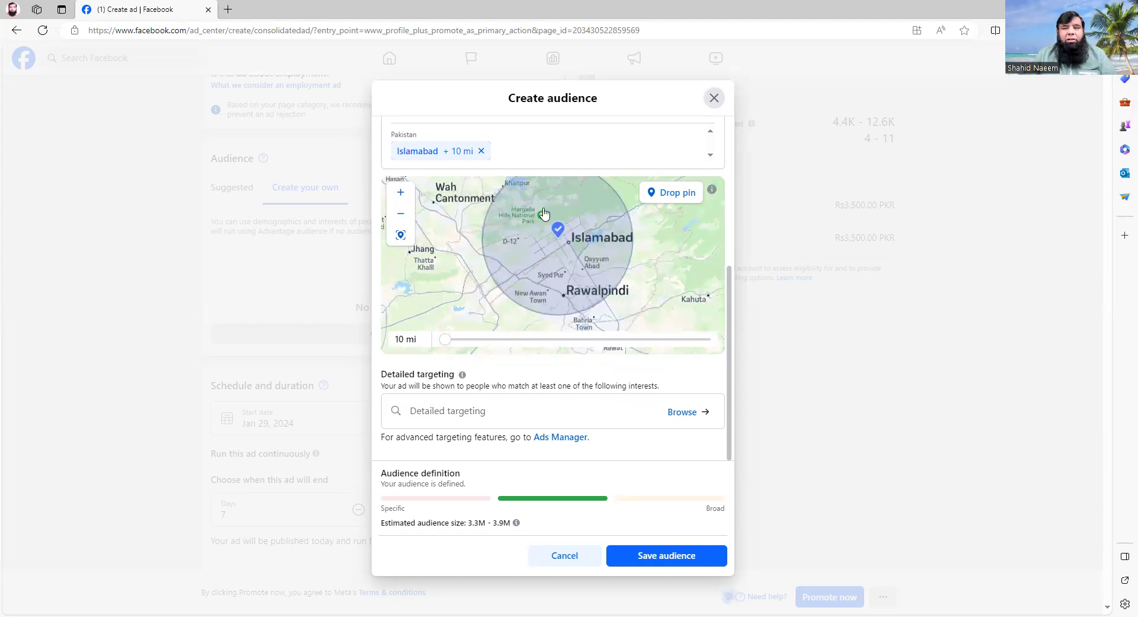
mouse_move(667, 232)
mouse_down()
mouse_move(668, 261)
mouse_move(668, 249)
mouse_up()
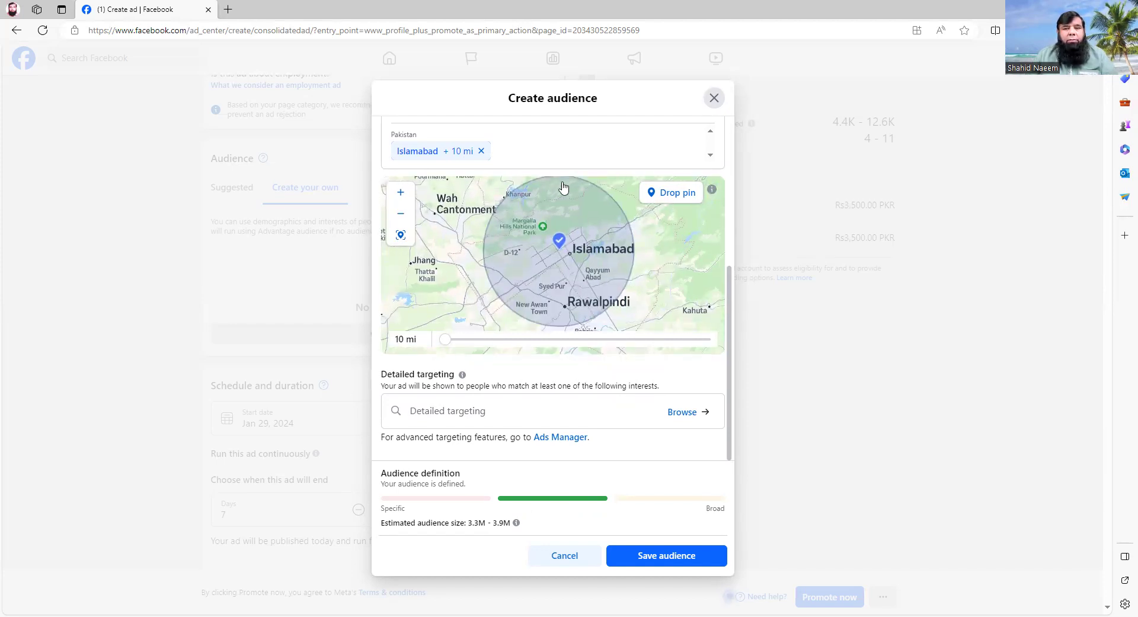
Step: Add the city Lahore, Punjab, Pakistan to the audience's locations
scroll(546, 148, up, 2)
click(443, 209)
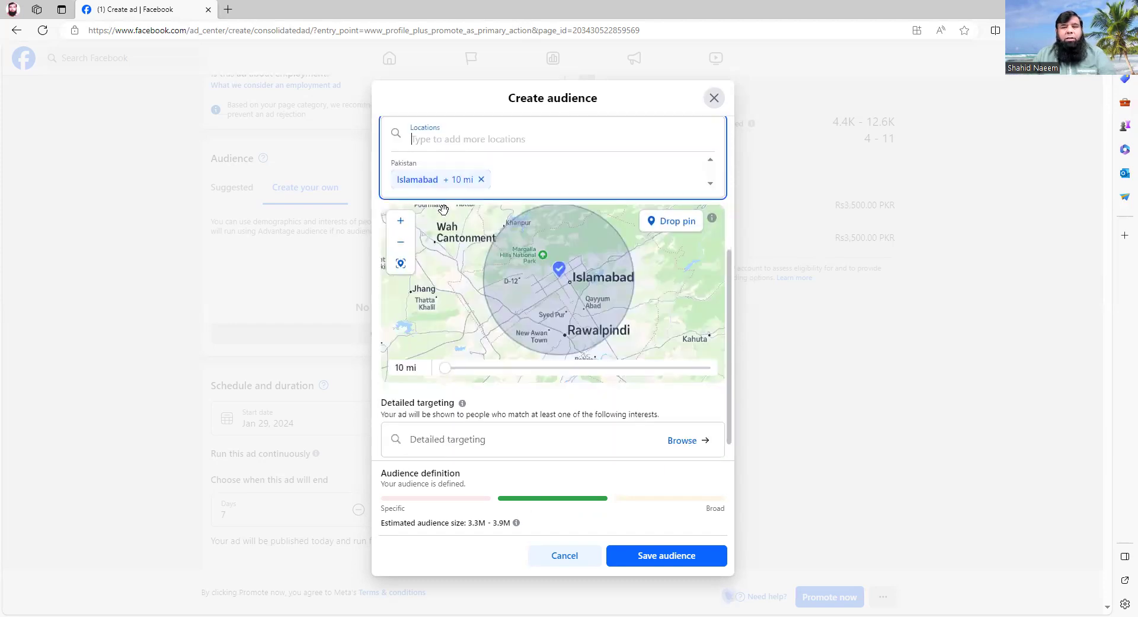
text(lahore)
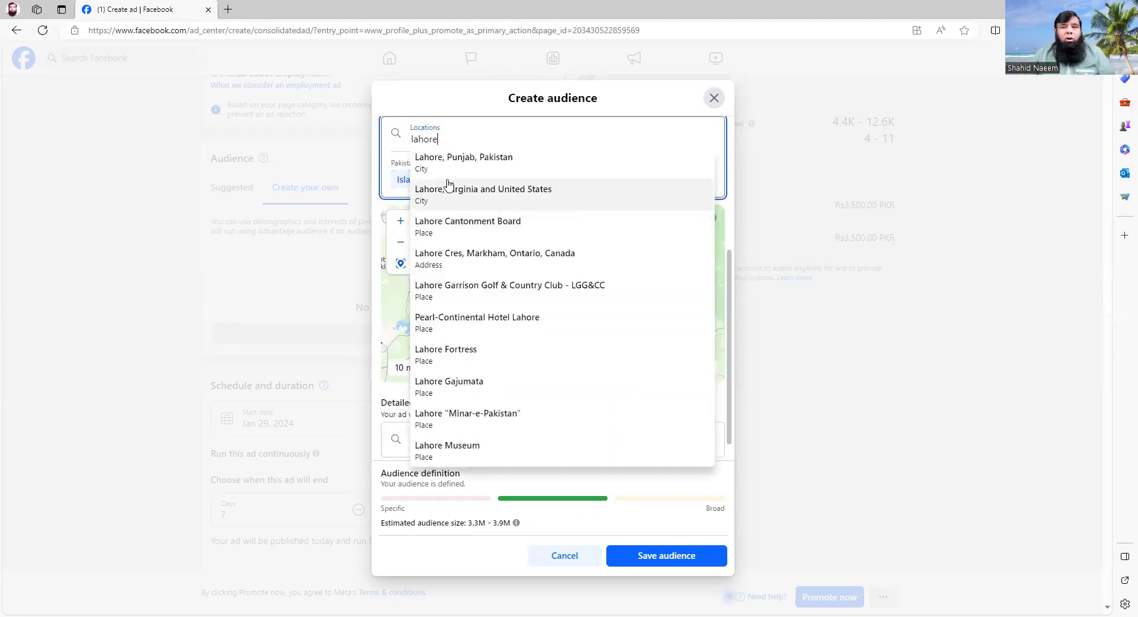
click(472, 161)
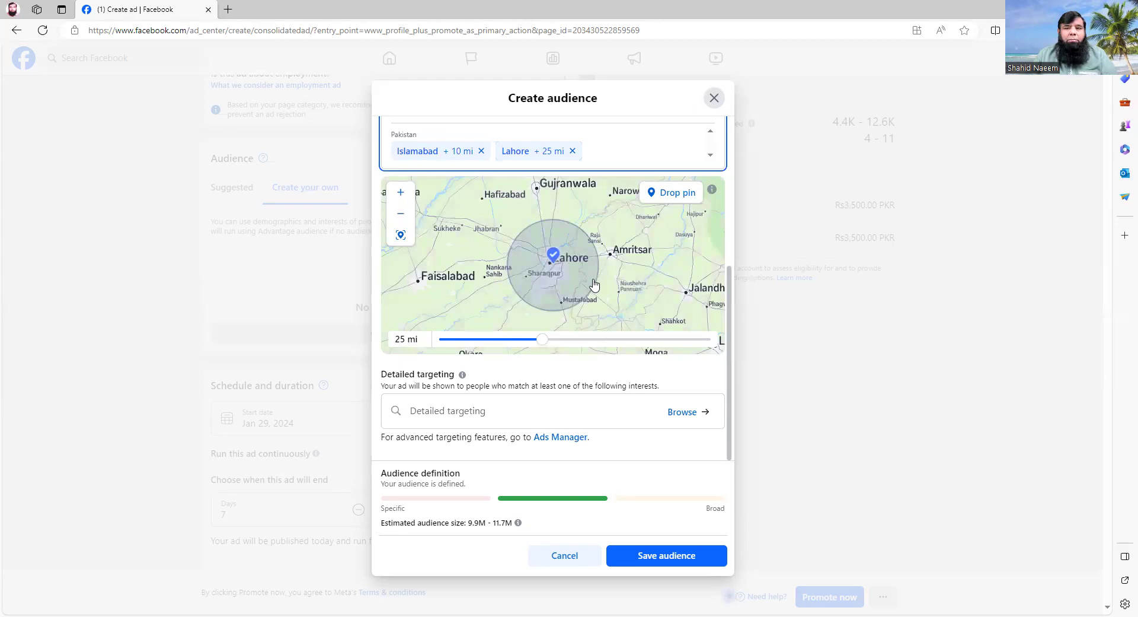
Step: Set the radius around Lahore to 10 mi and inspect the covered area on the map
scroll(584, 279, up, 3)
scroll(583, 279, down, 2)
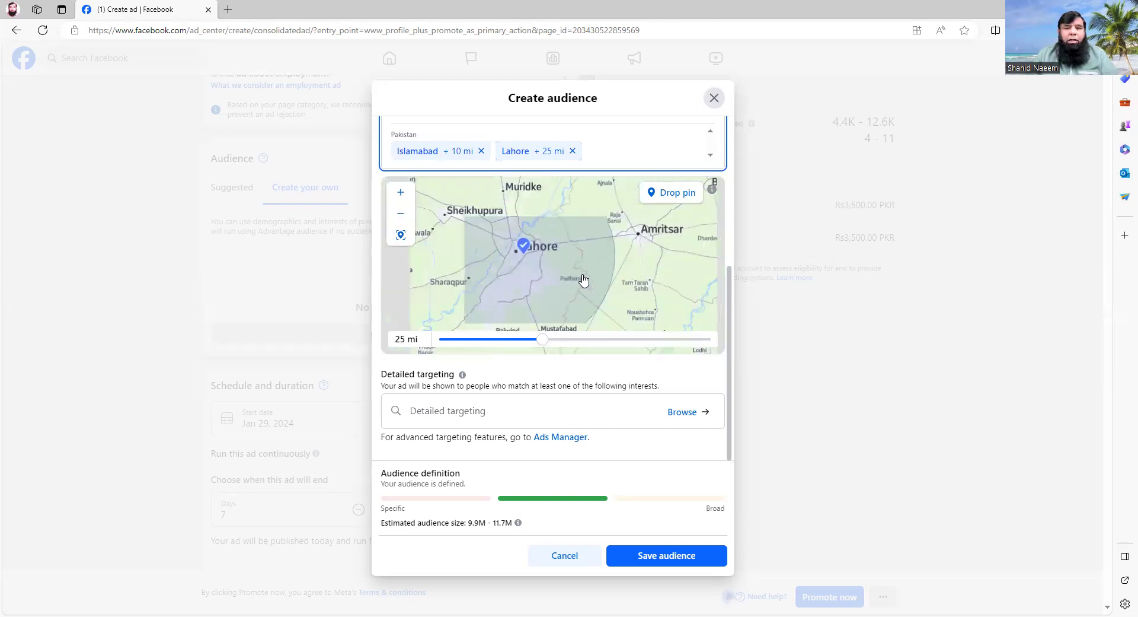
scroll(596, 296, down, 1)
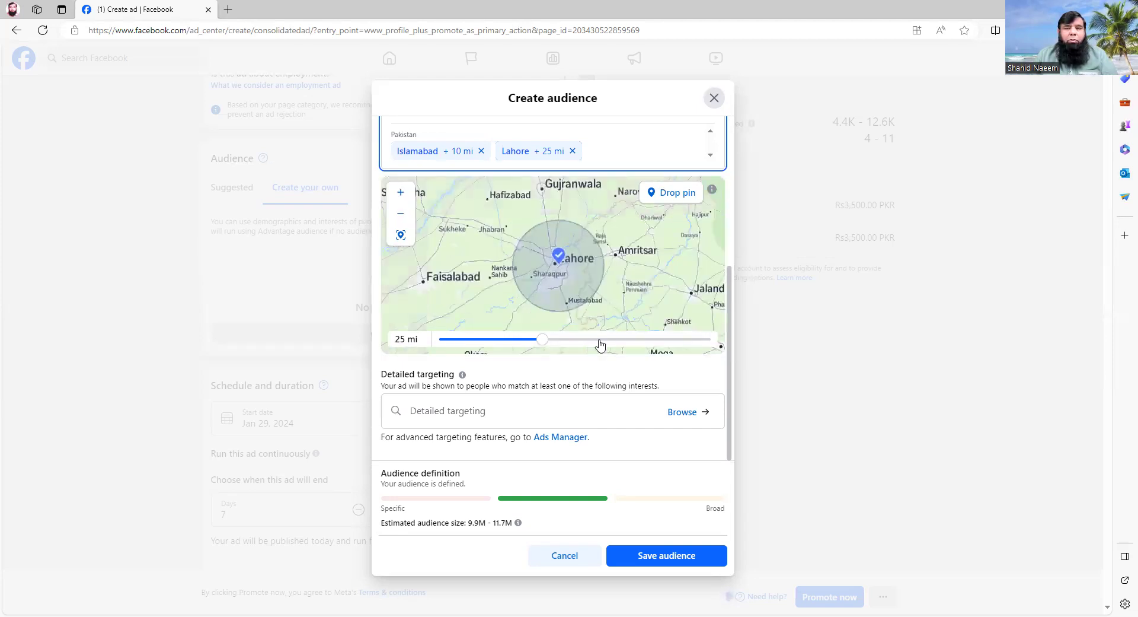
drag(541, 341, 441, 337)
scroll(571, 303, up, 3)
drag(514, 231, 625, 303)
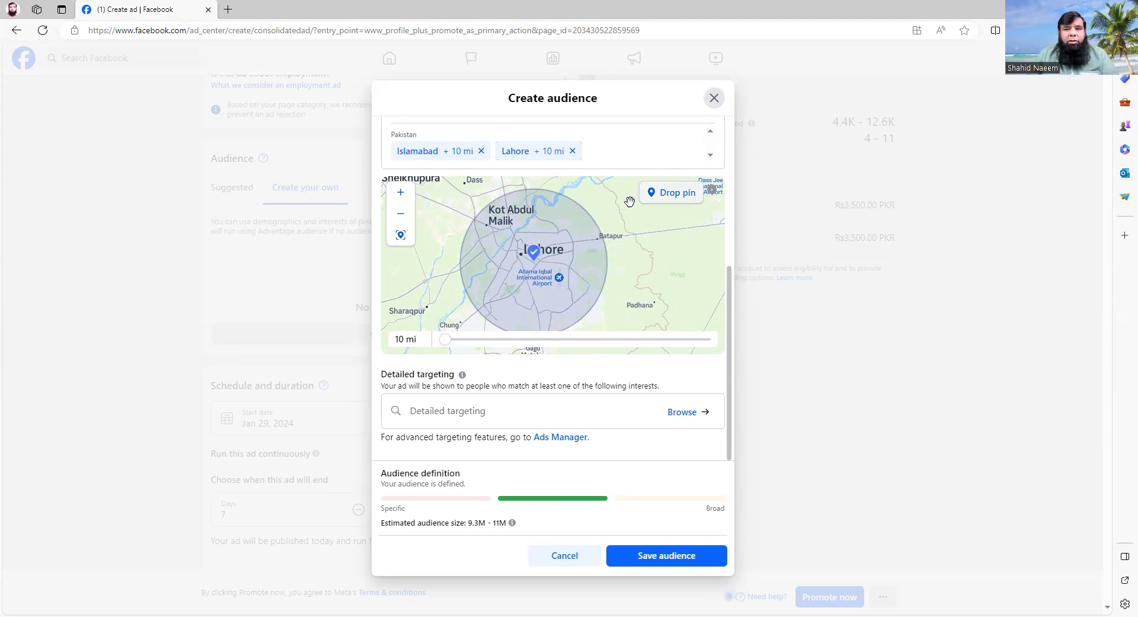
scroll(577, 211, up, 2)
scroll(577, 212, down, 2)
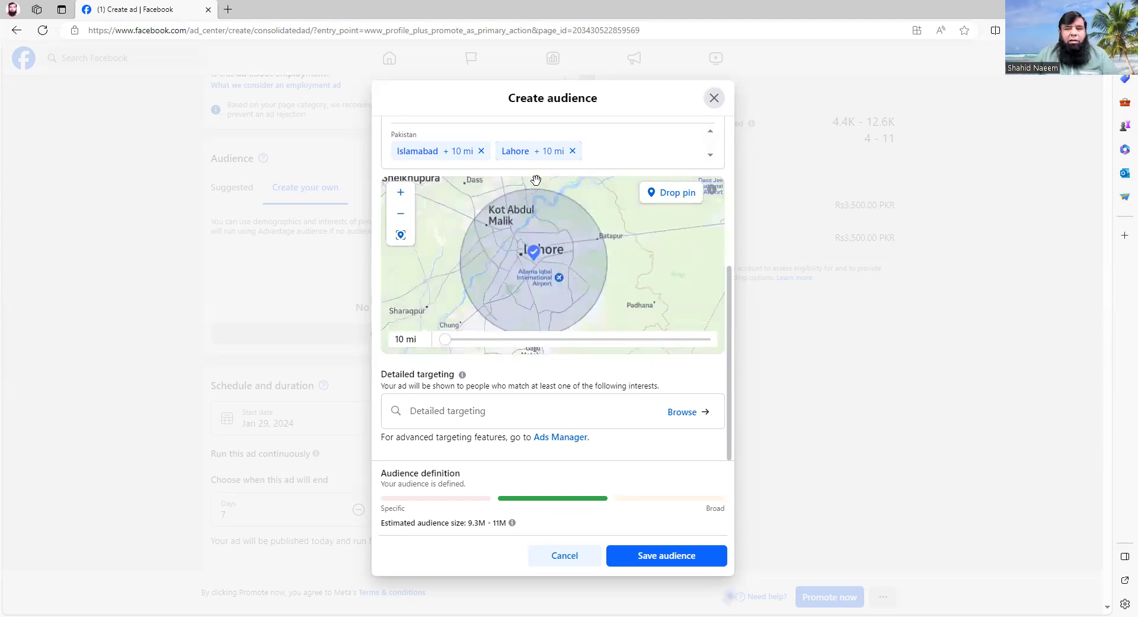
scroll(577, 211, down, 2)
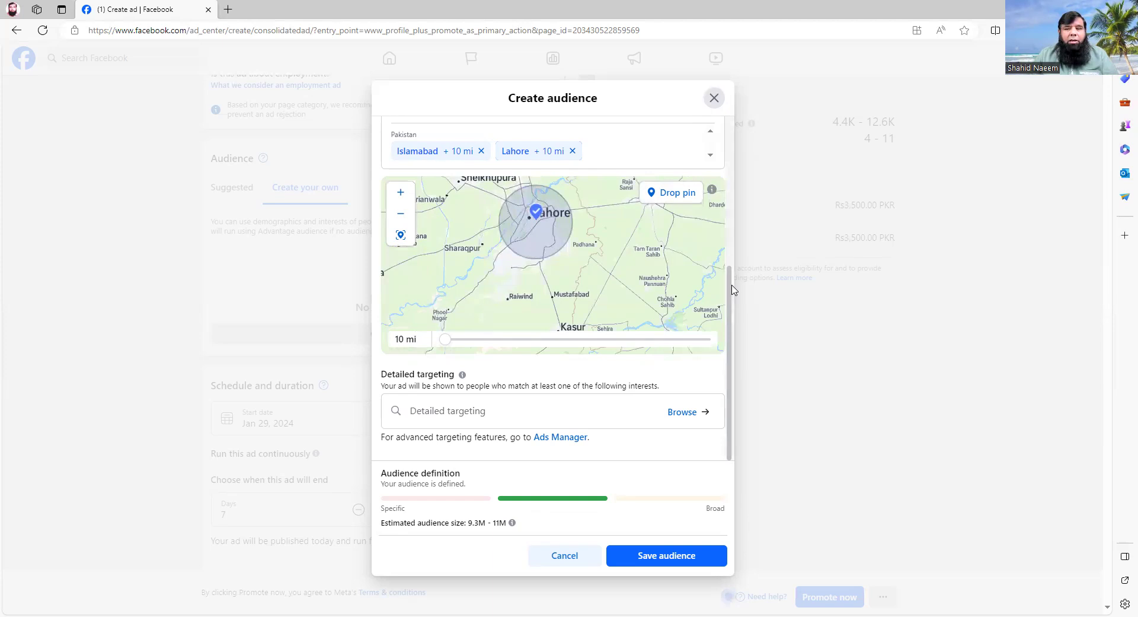
Step: Add the city Karachi, Sindh, Pakistan to the audience's locations with a radius of 13 mi
scroll(585, 207, up, 3)
click(441, 248)
scroll(443, 248, down, 2)
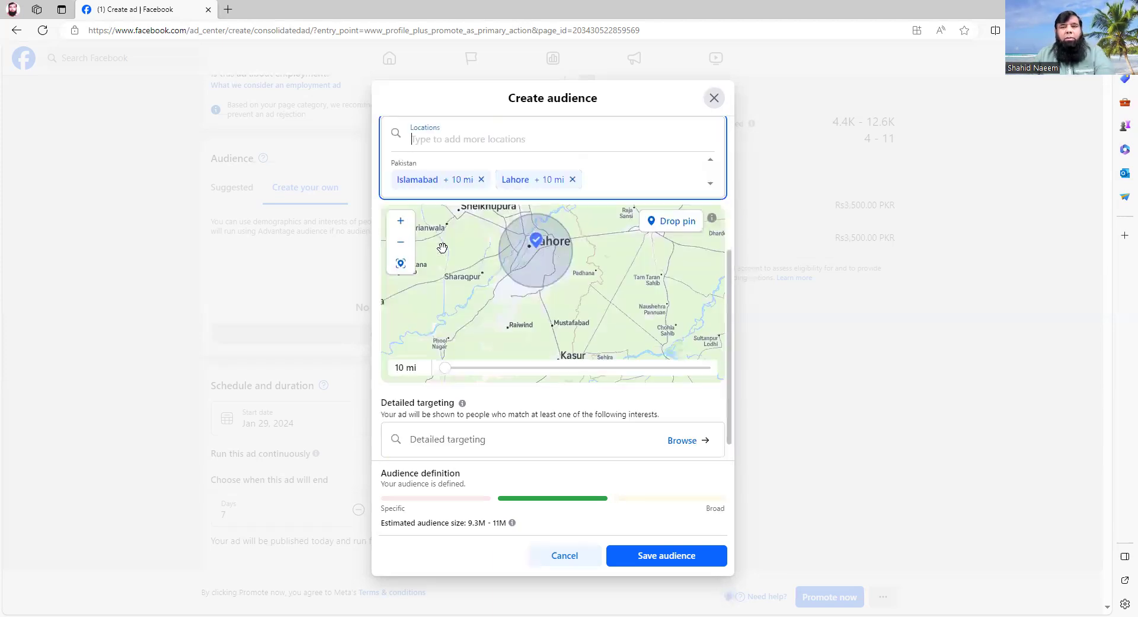
text(karachi)
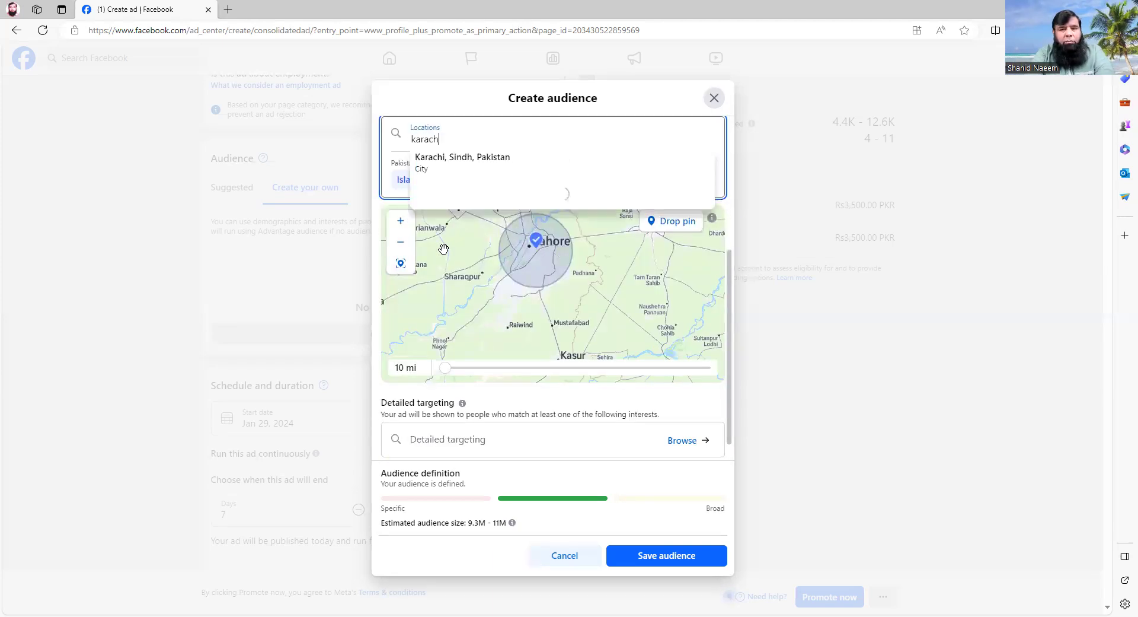
click(446, 167)
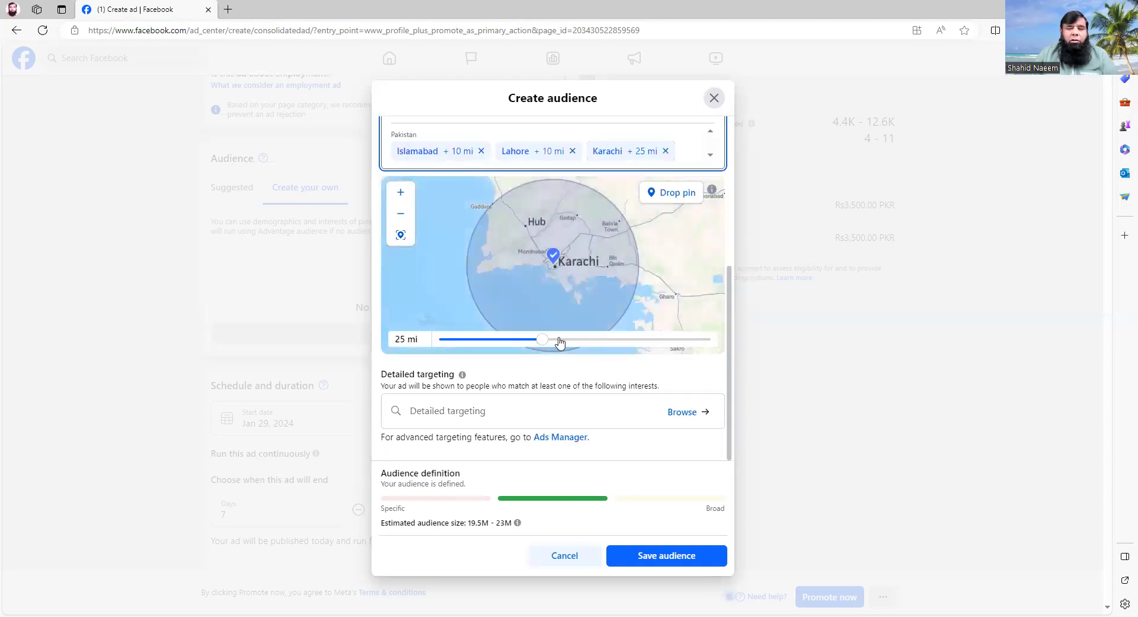
drag(541, 347, 464, 347)
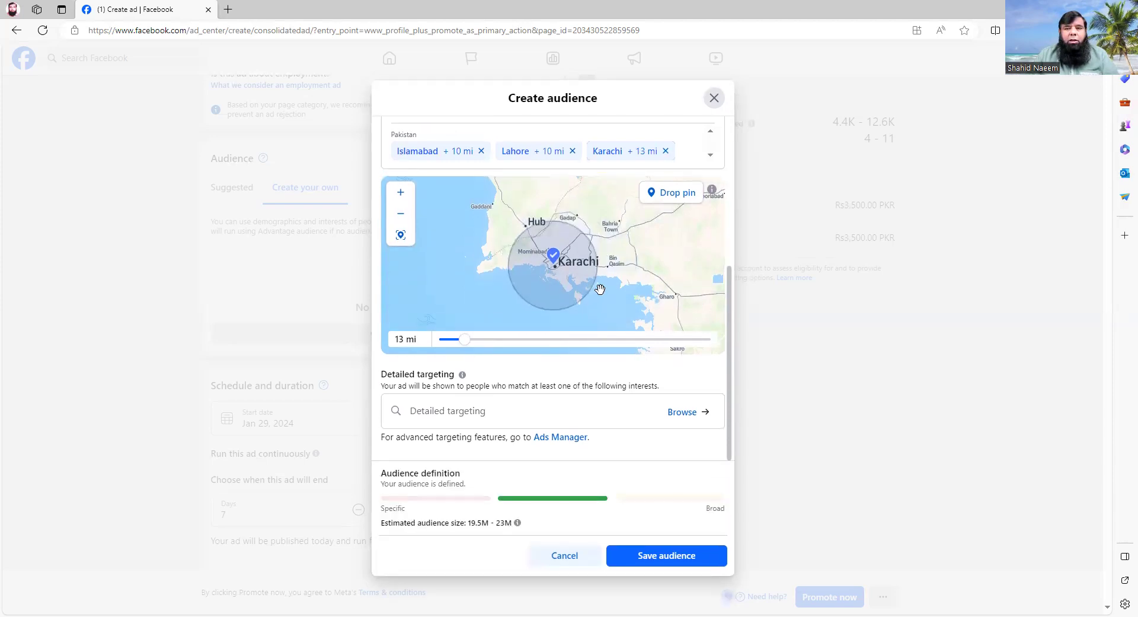
Step: Examine the Karachi, Lahore and Islamabad pins on the audience's locations map
scroll(600, 289, up, 2)
scroll(600, 278, down, 5)
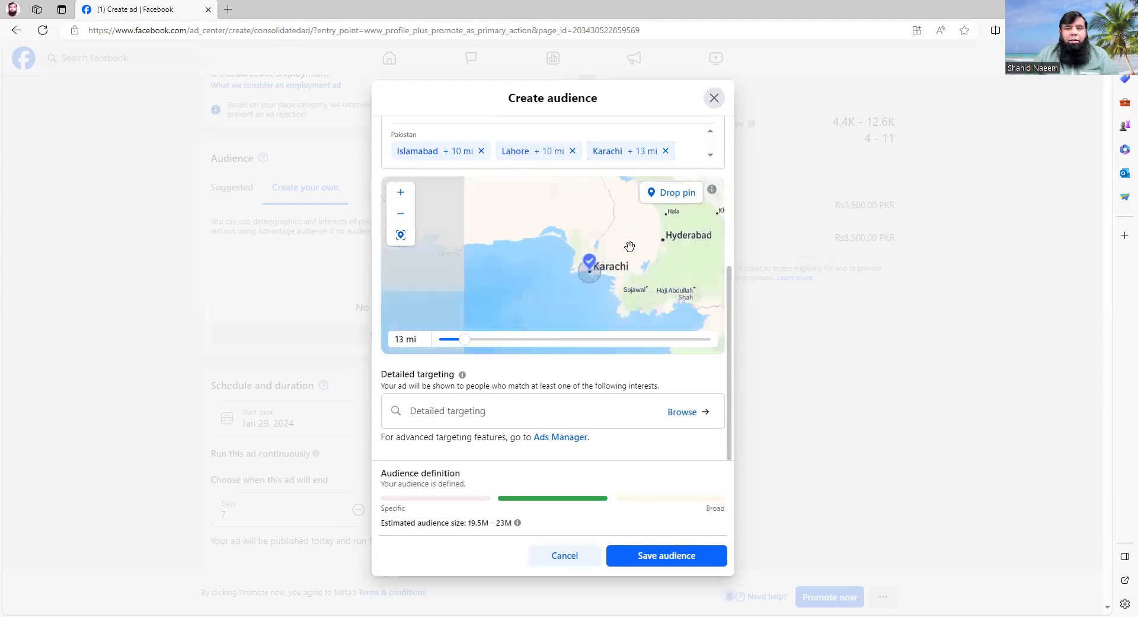
scroll(629, 246, down, 3)
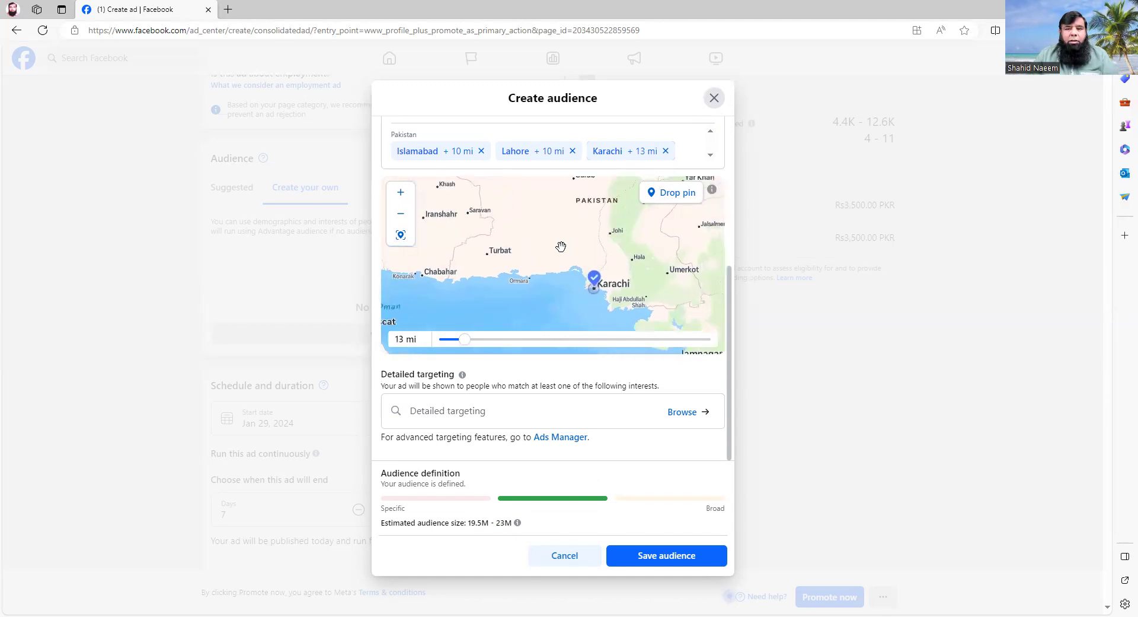
scroll(561, 246, down, 2)
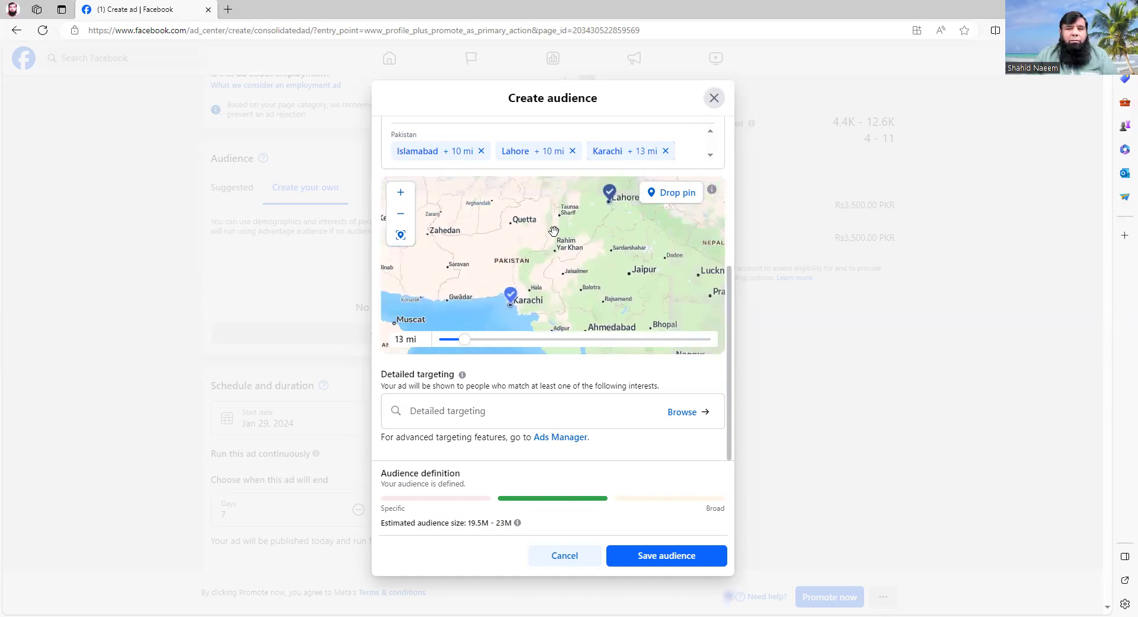
drag(554, 231, 532, 253)
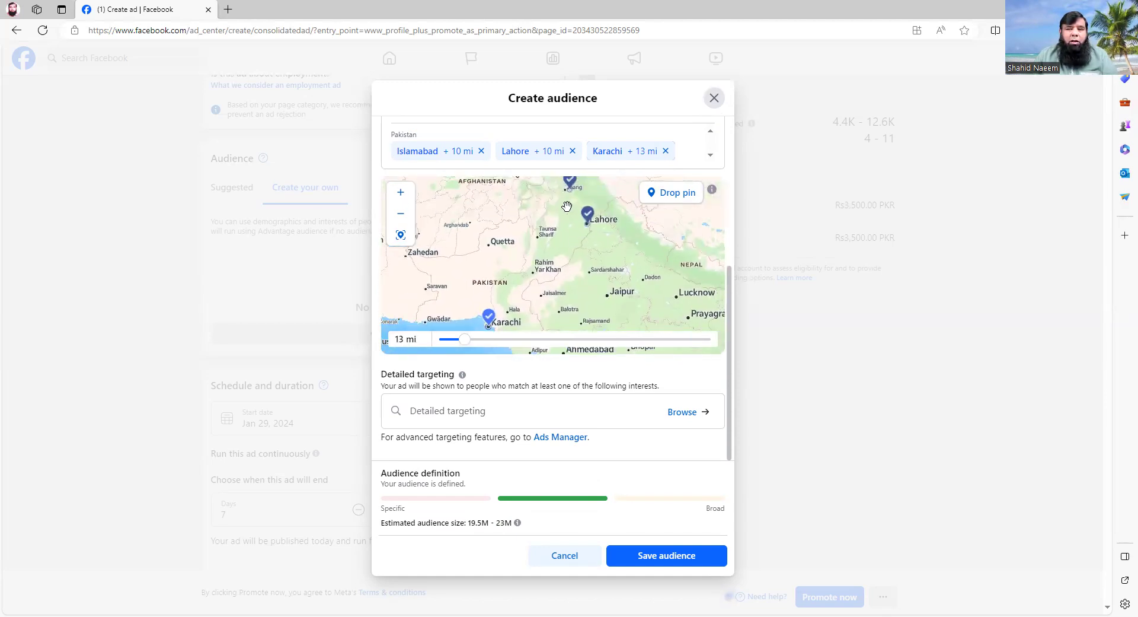
scroll(566, 237, up, 2)
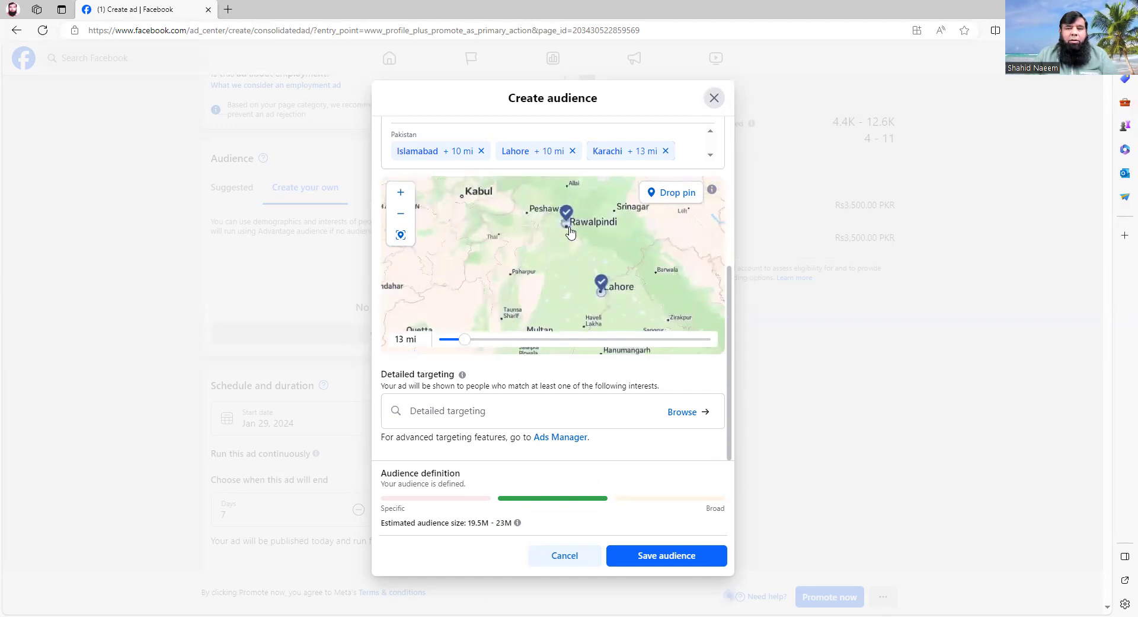
scroll(548, 246, down, 2)
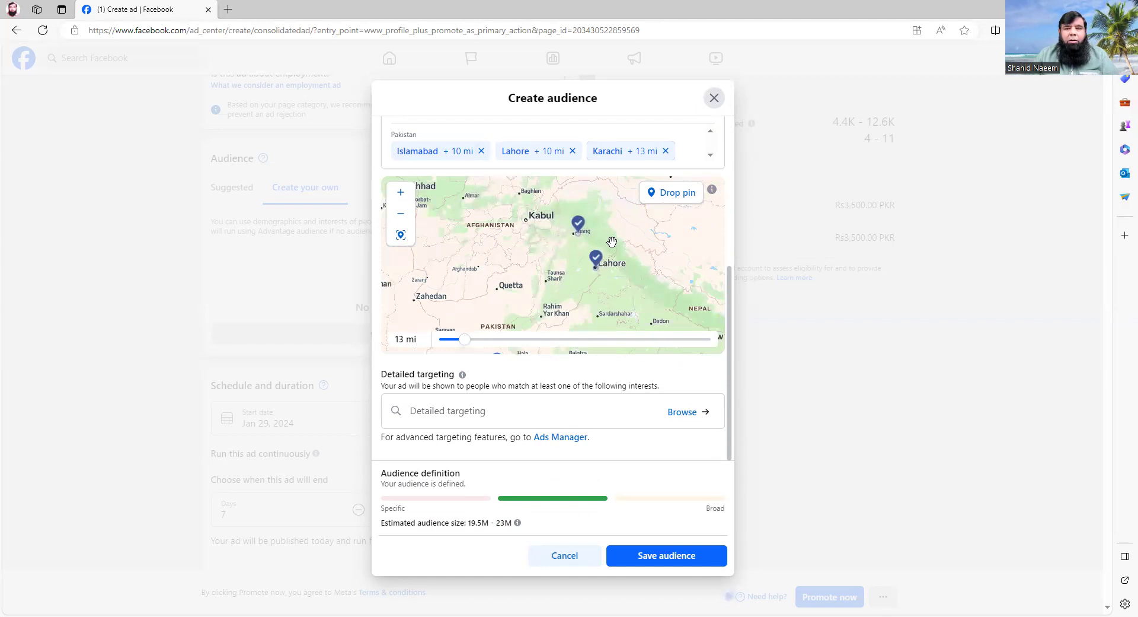
scroll(605, 241, up, 1)
scroll(610, 243, down, 1)
drag(730, 296, 728, 151)
scroll(533, 310, down, 3)
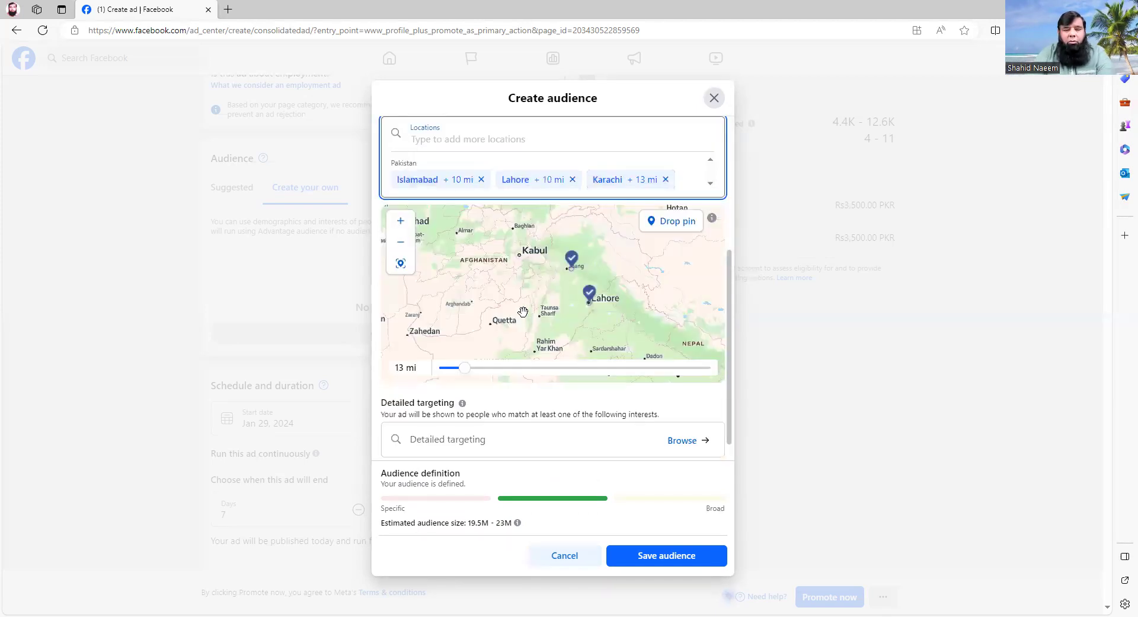
text(qu)
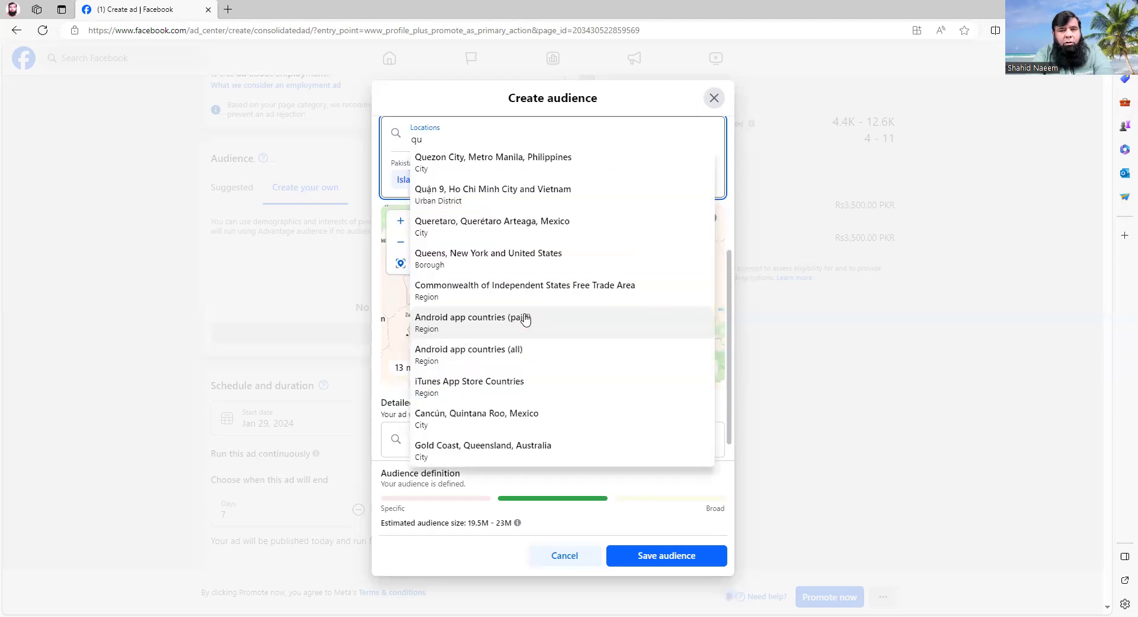
text(e)
key(BackSpace)
text(atta)
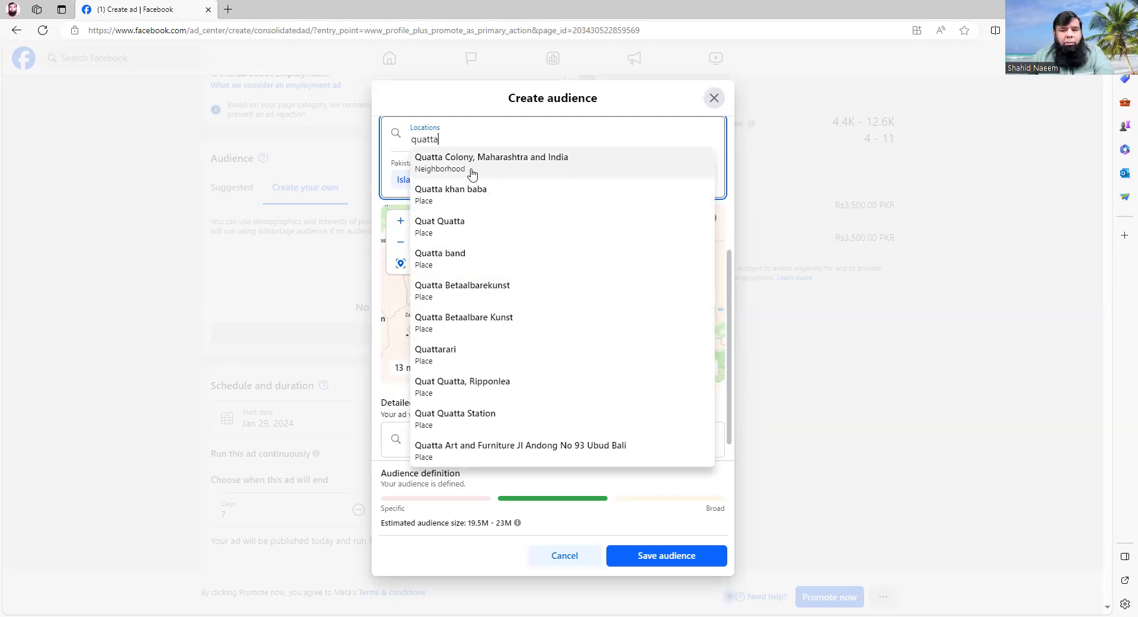
drag(463, 141, 388, 139)
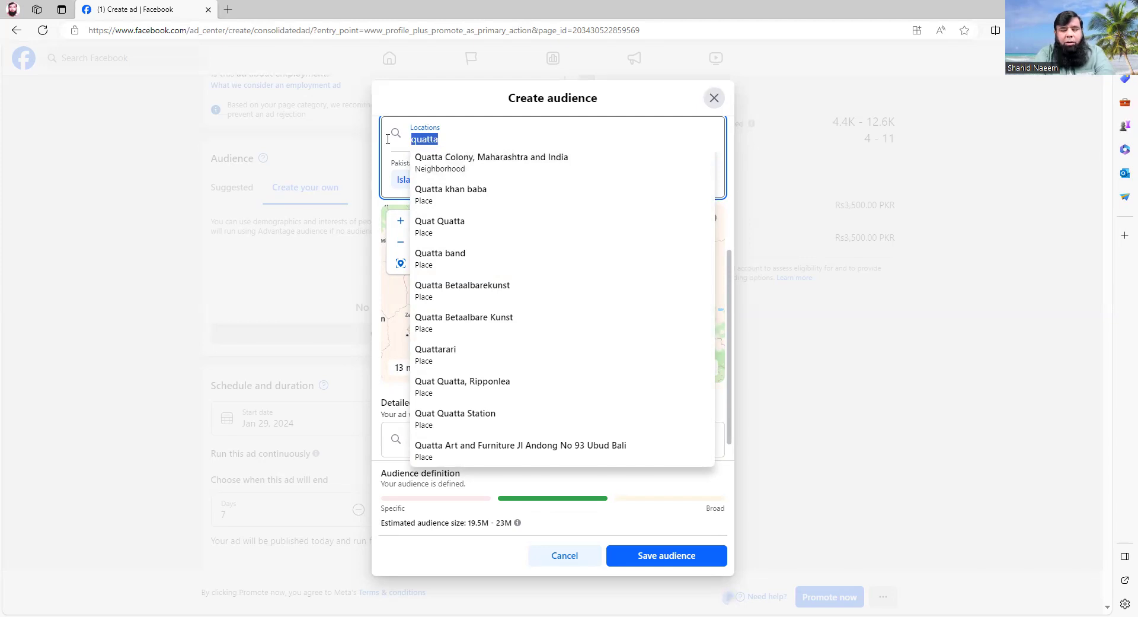
Step: Add the city Quetta, Balochistan, Pakistan to the audience's locations with a radius of 10 mi
text(que)
key(BackSpace)
key(BackSpace)
text(ue)
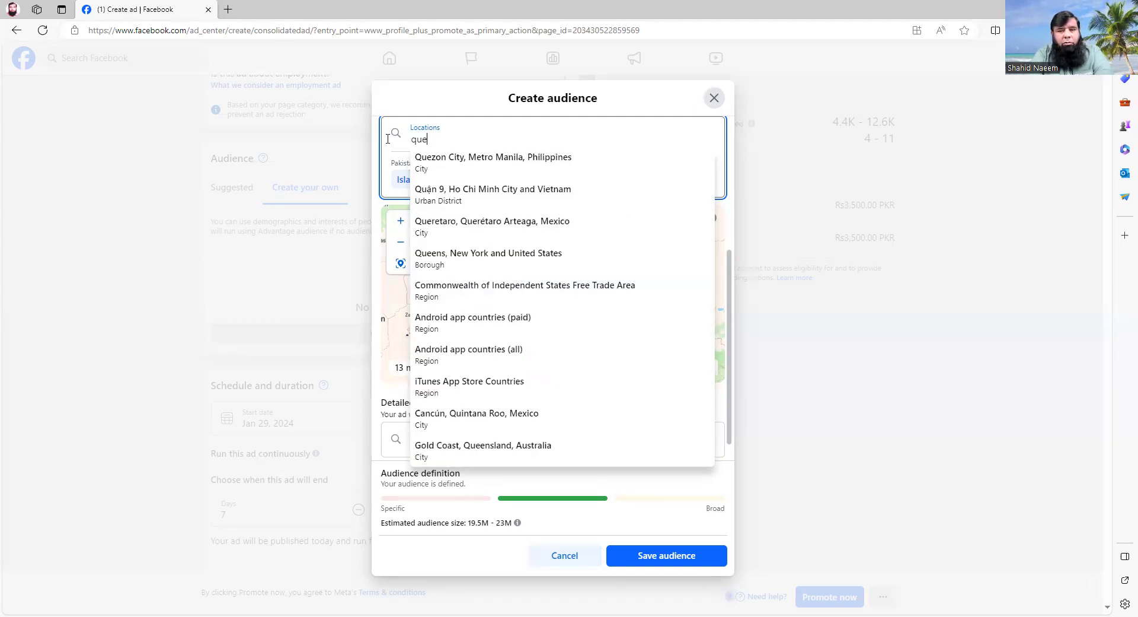
text(tta)
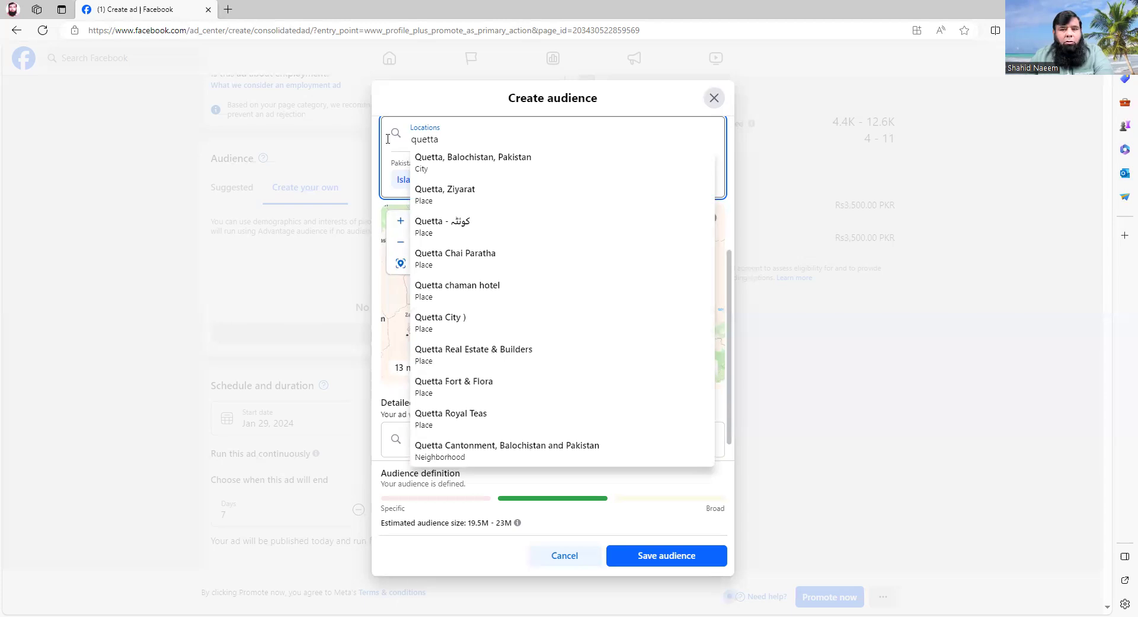
click(473, 160)
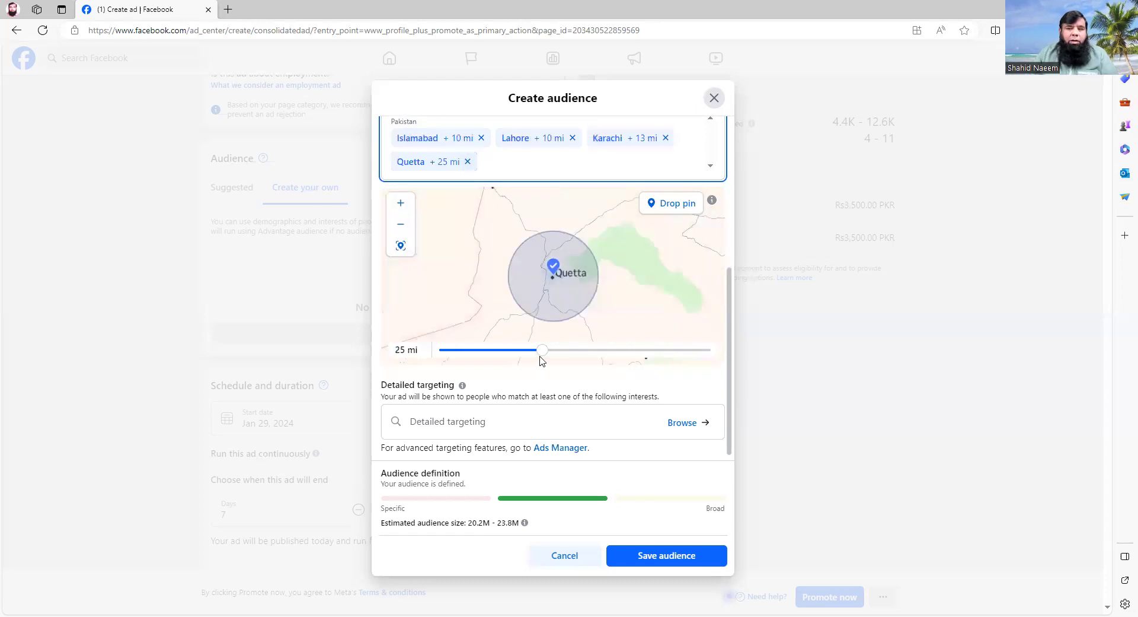
drag(541, 355, 428, 354)
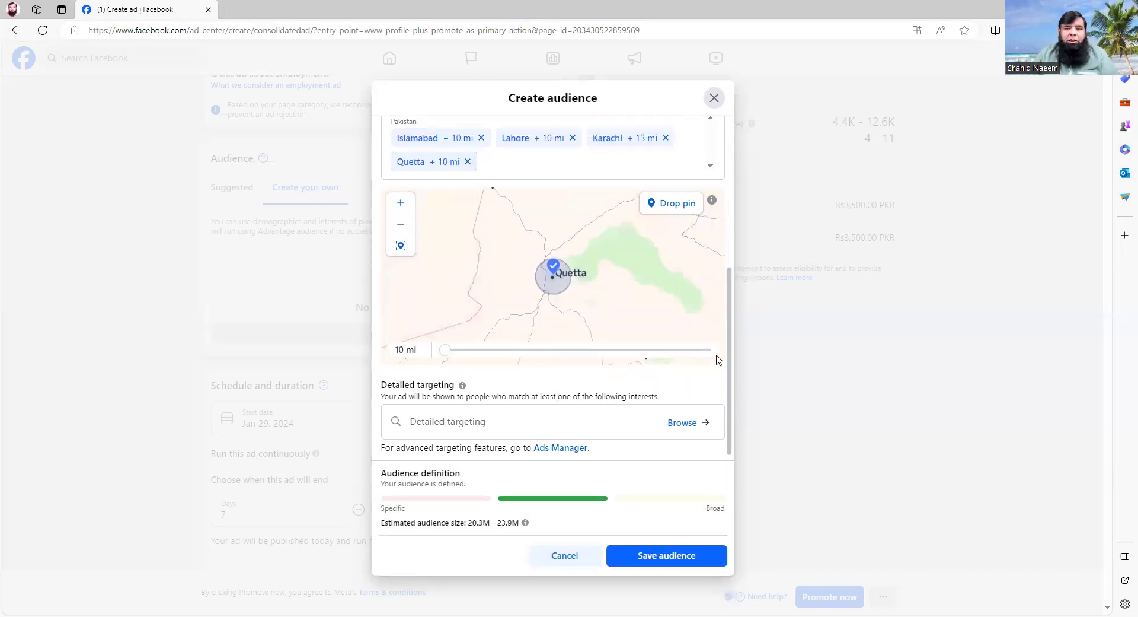
Step: Add the city Multan, Punjab, Pakistan to the audience's locations with a radius of 11 mi
scroll(663, 234, up, 1)
scroll(663, 233, down, 1)
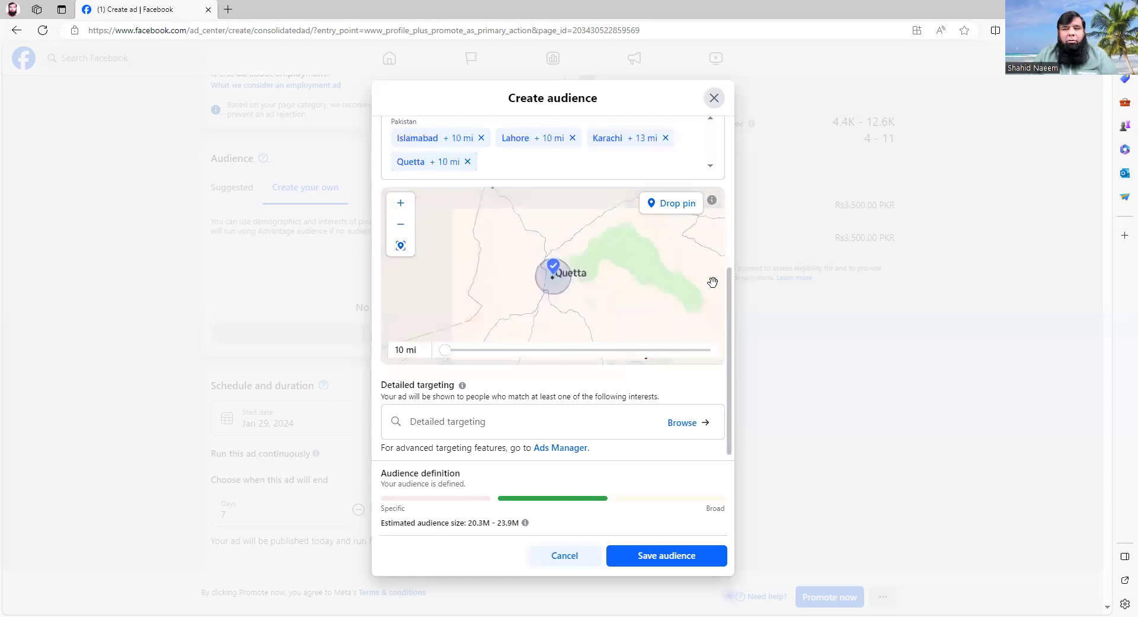
scroll(731, 286, up, 3)
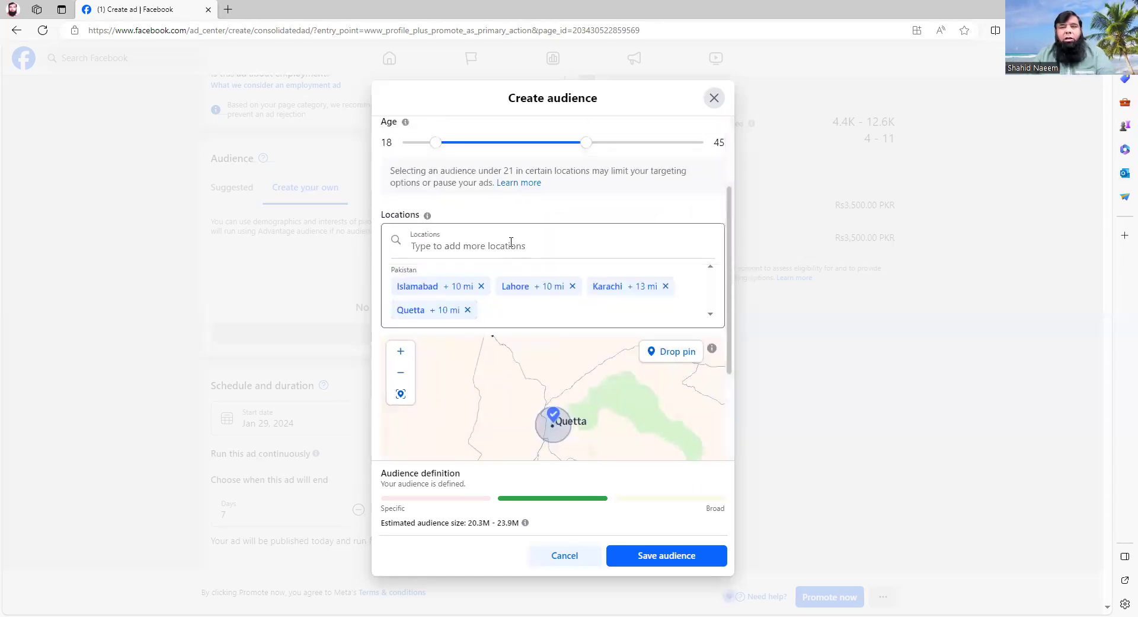
scroll(509, 240, down, 2)
text(mus)
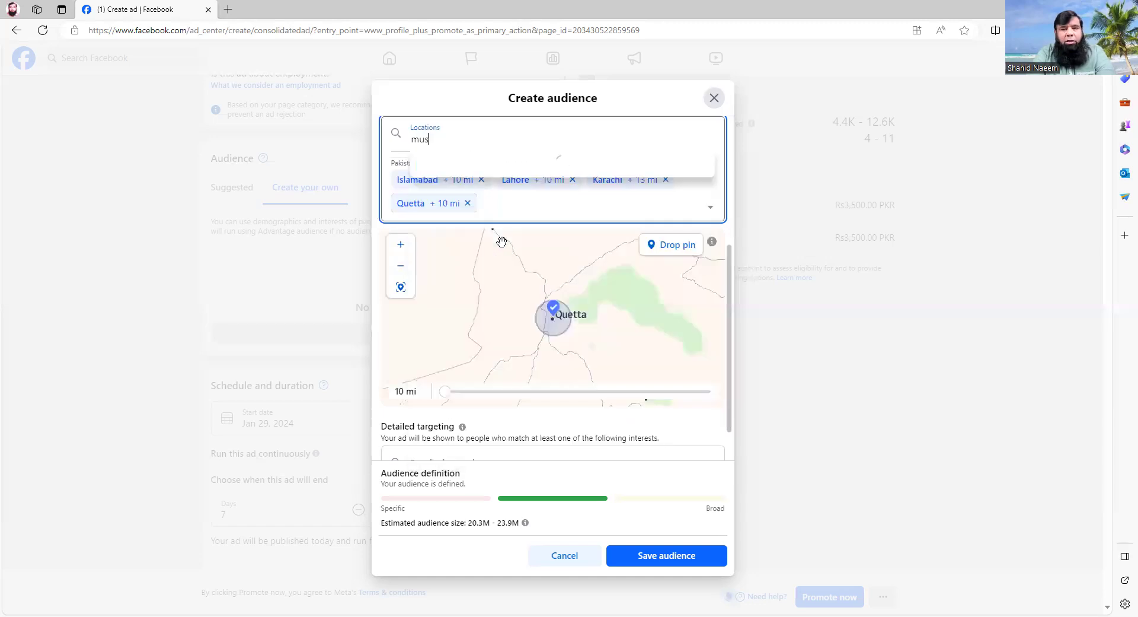
key(BackSpace)
text(ltan)
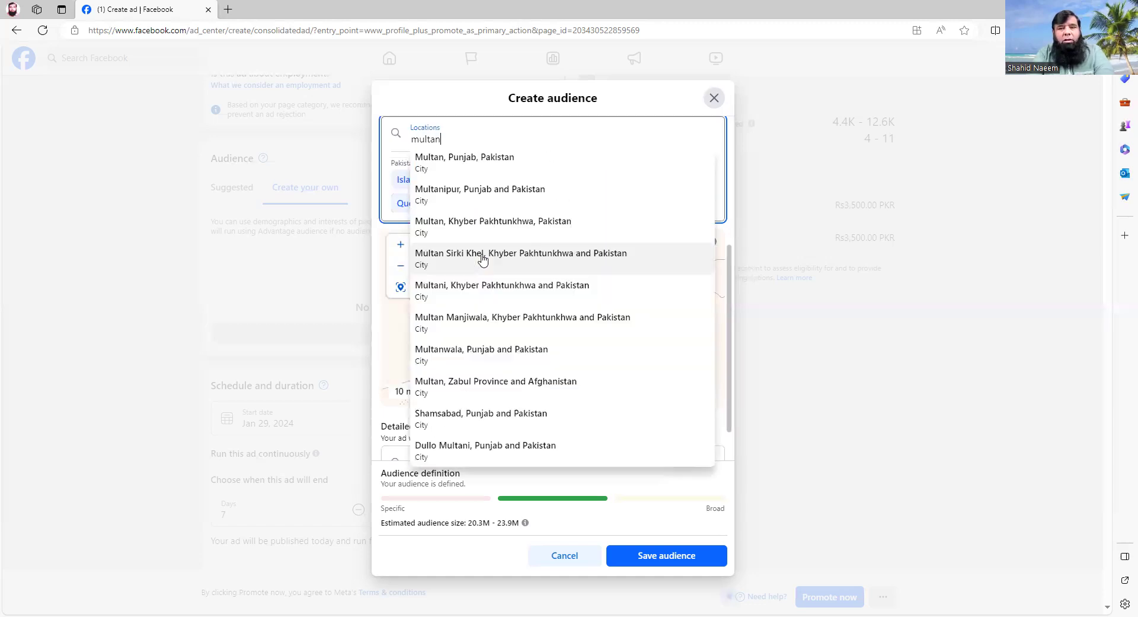
click(483, 157)
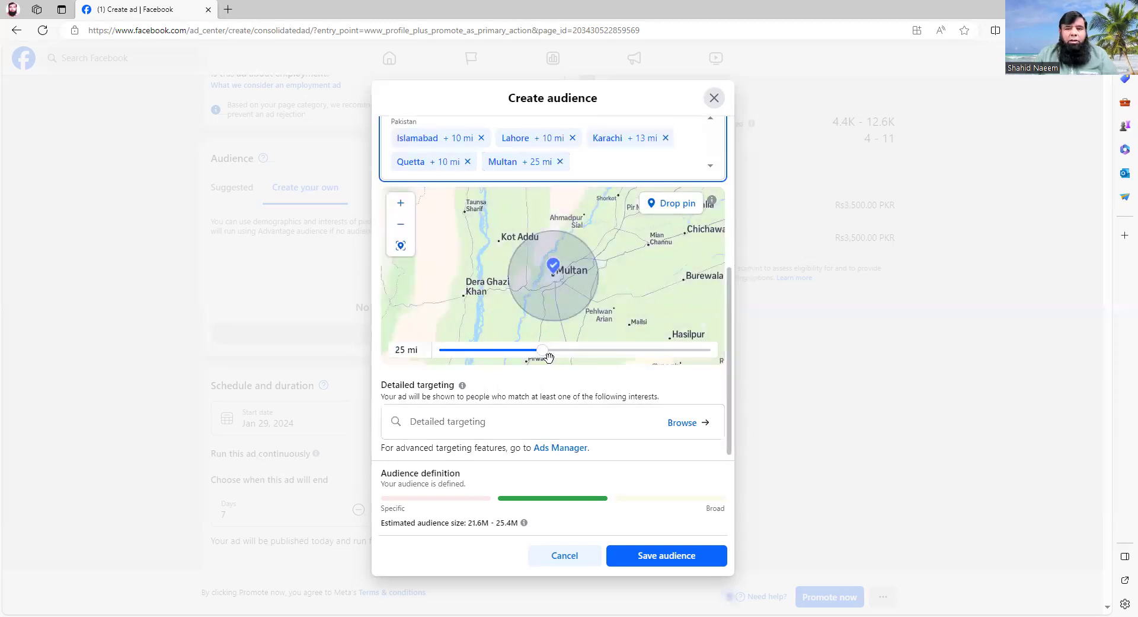
drag(542, 355, 449, 354)
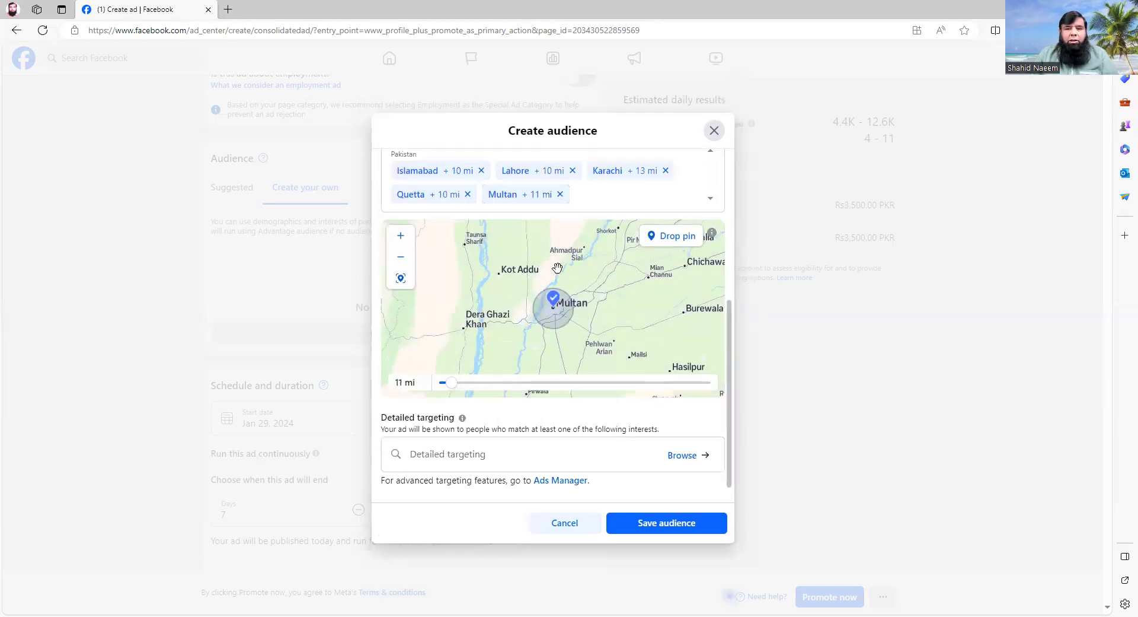
Step: Locate Faisalabad on the audience's locations map and examine the streets around Bhawana Bazar and Rail Bazar
drag(729, 329, 729, 257)
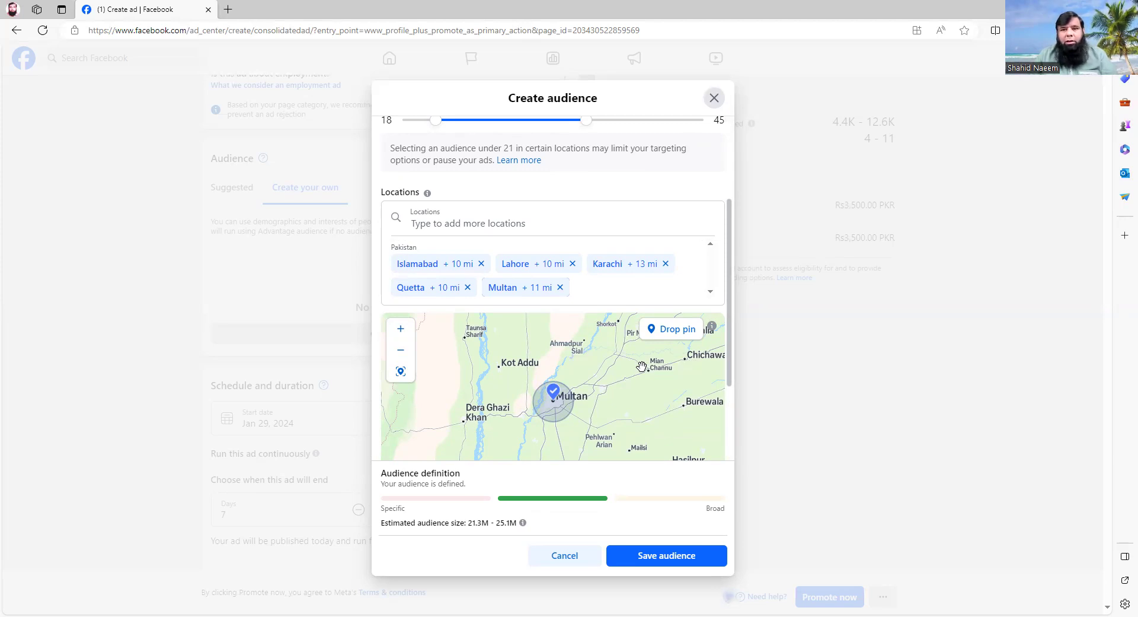
drag(638, 359, 522, 460)
drag(672, 350, 503, 369)
scroll(502, 368, up, 5)
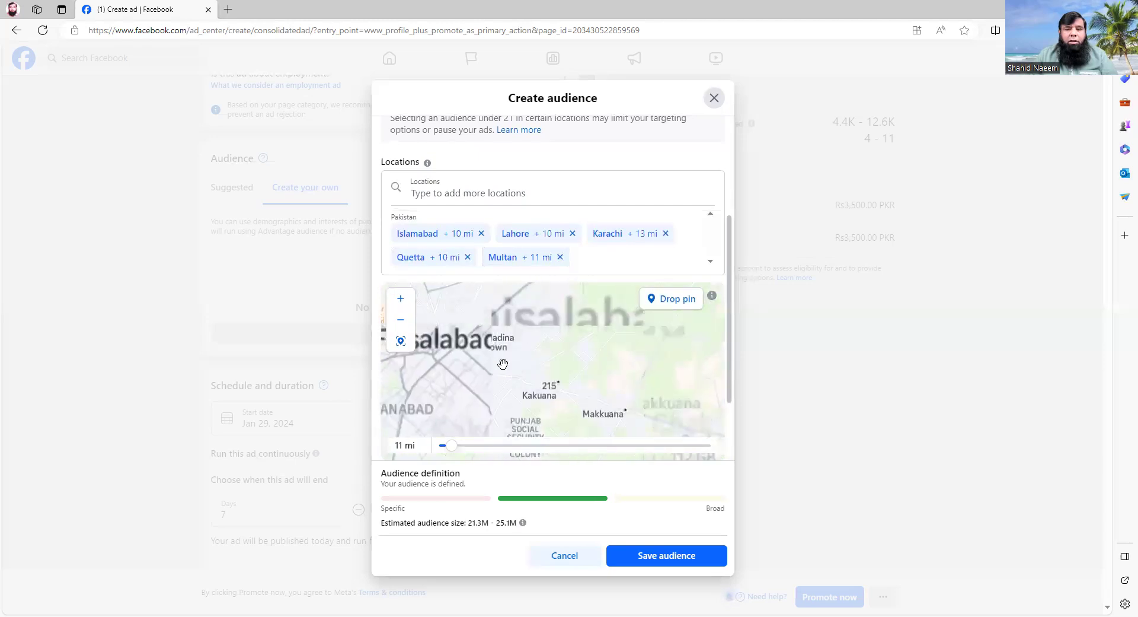
drag(489, 350, 634, 372)
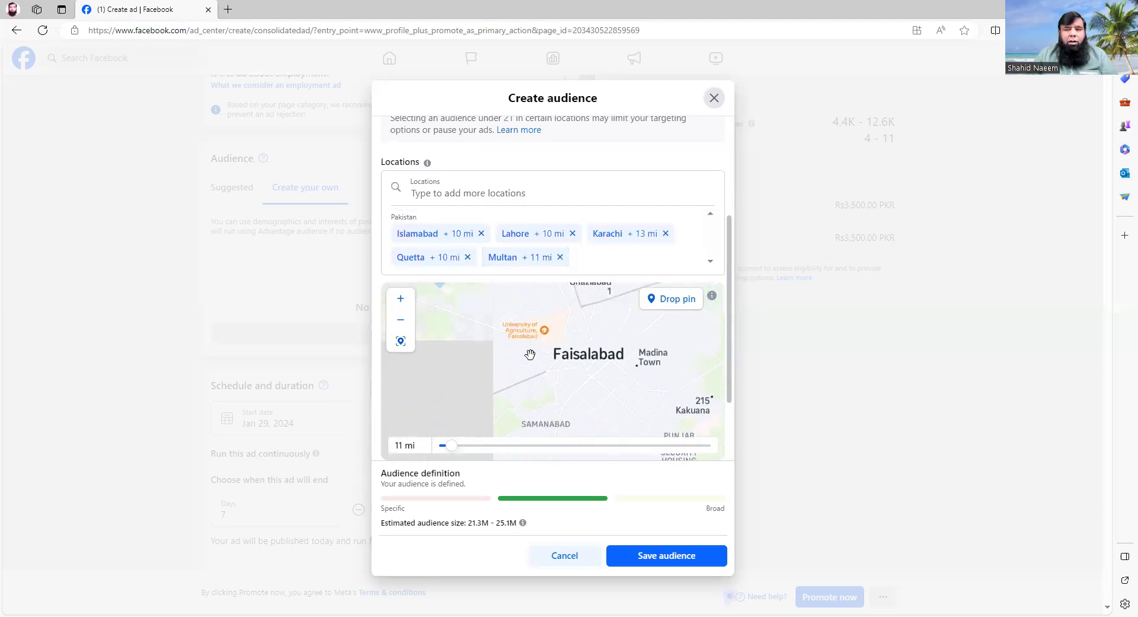
scroll(530, 351, up, 4)
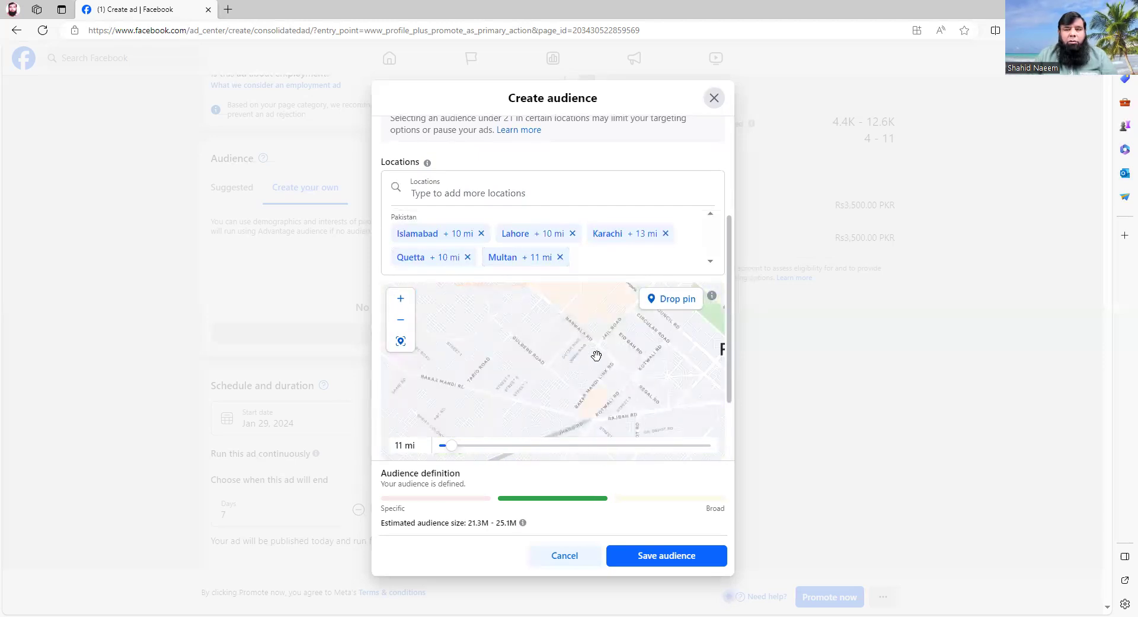
drag(597, 355, 547, 356)
scroll(548, 356, up, 2)
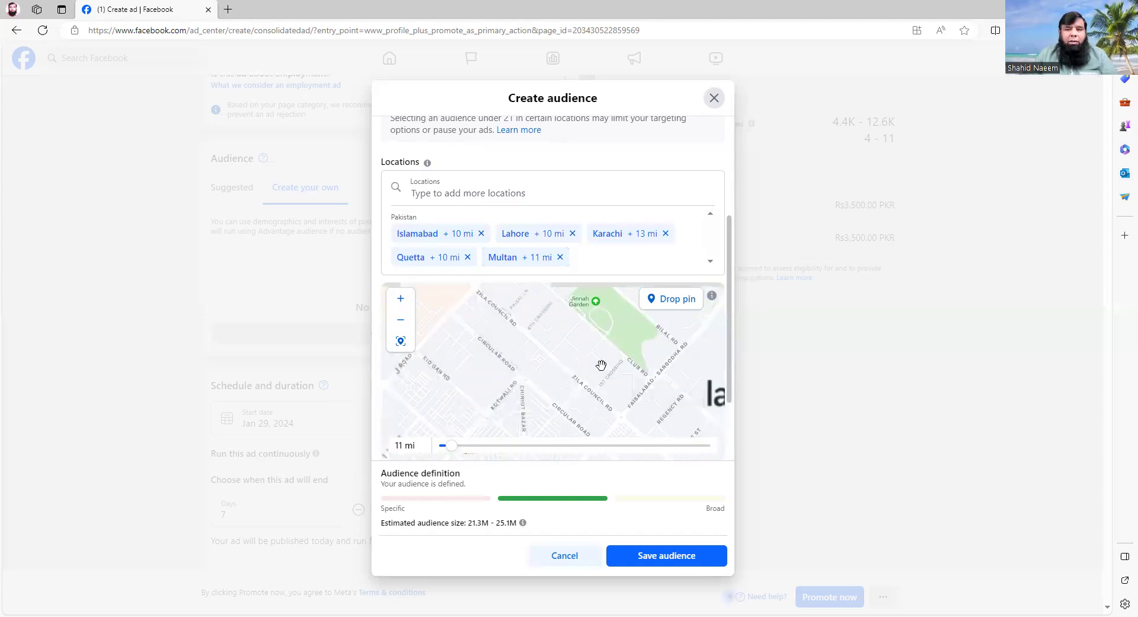
drag(626, 389, 540, 369)
scroll(506, 359, up, 2)
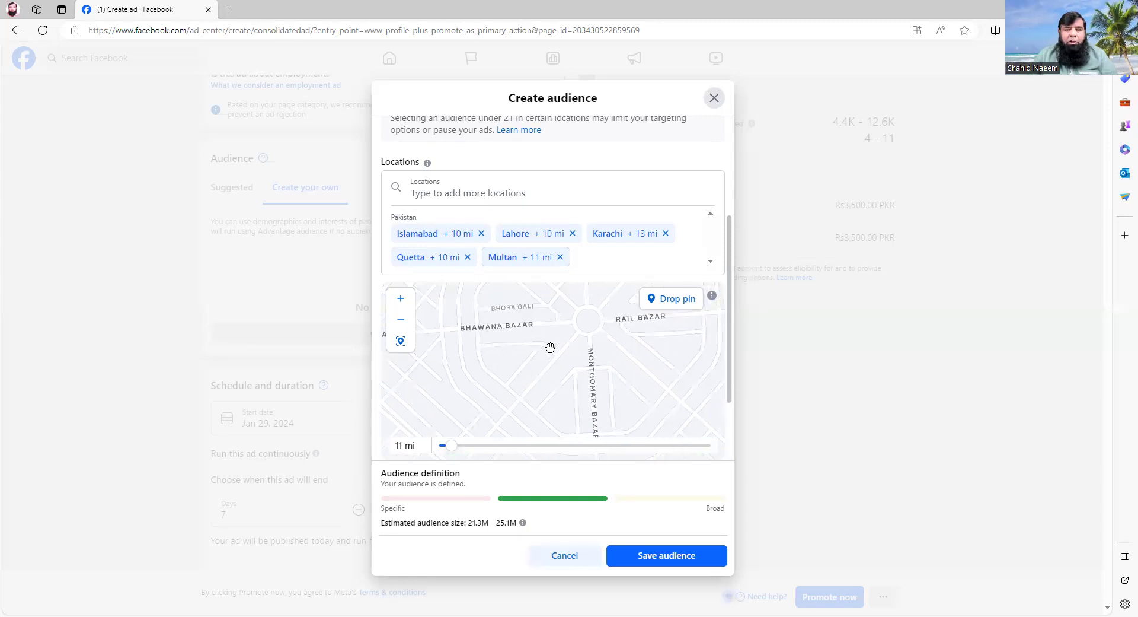
scroll(604, 356, down, 1)
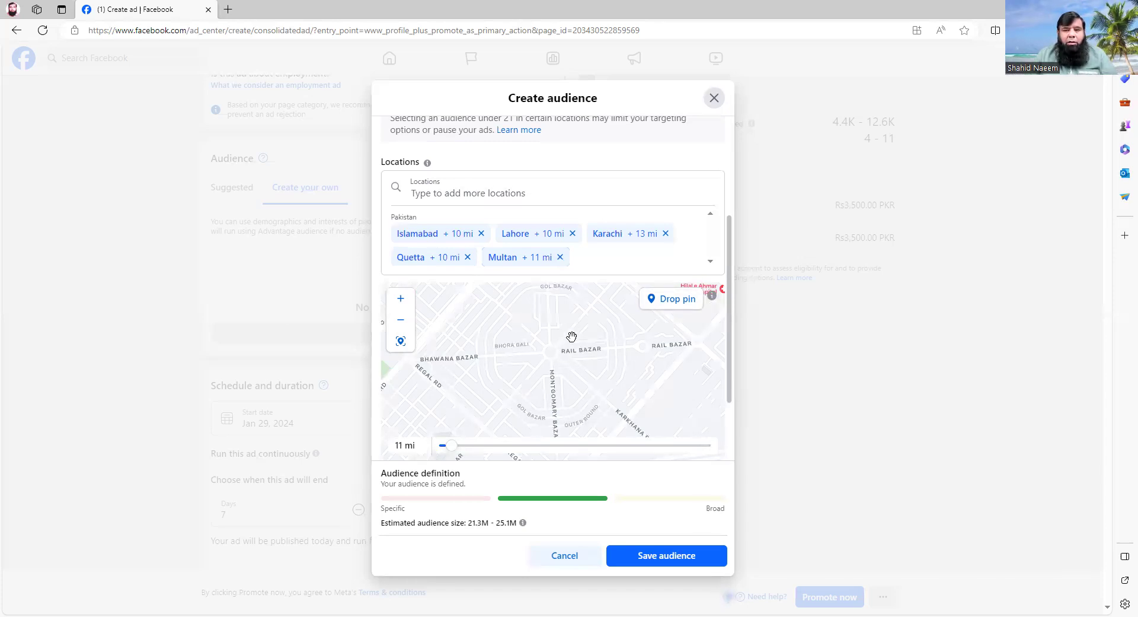
Step: Drop a location pin in central Faisalabad with a radius of 1 mi and inspect the covered area
scroll(571, 335, down, 2)
scroll(572, 336, down, 3)
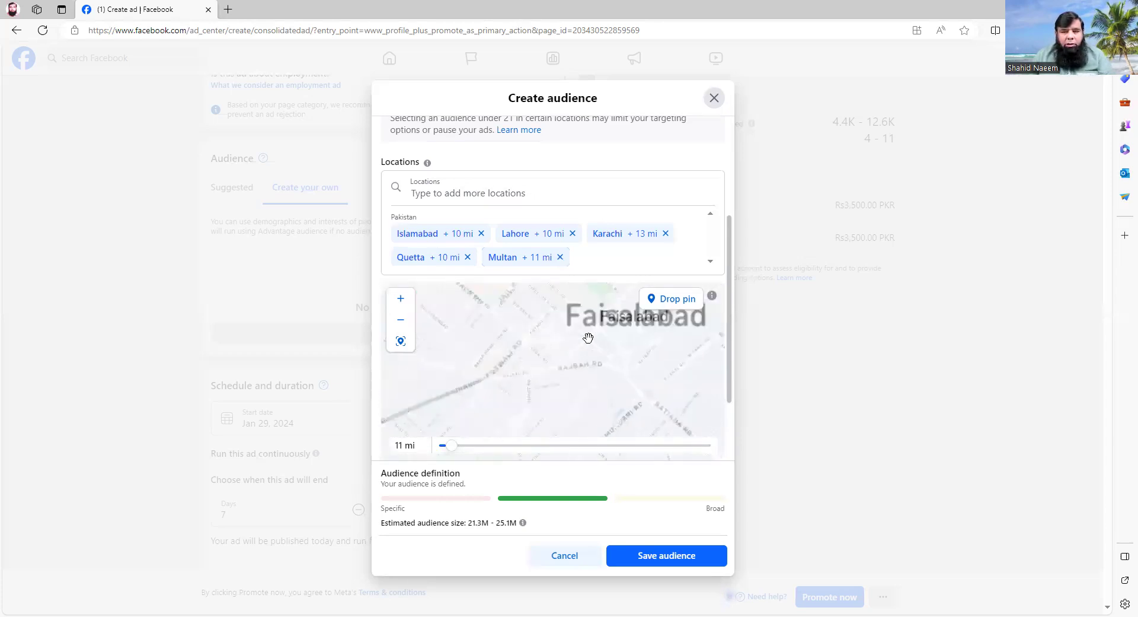
click(676, 299)
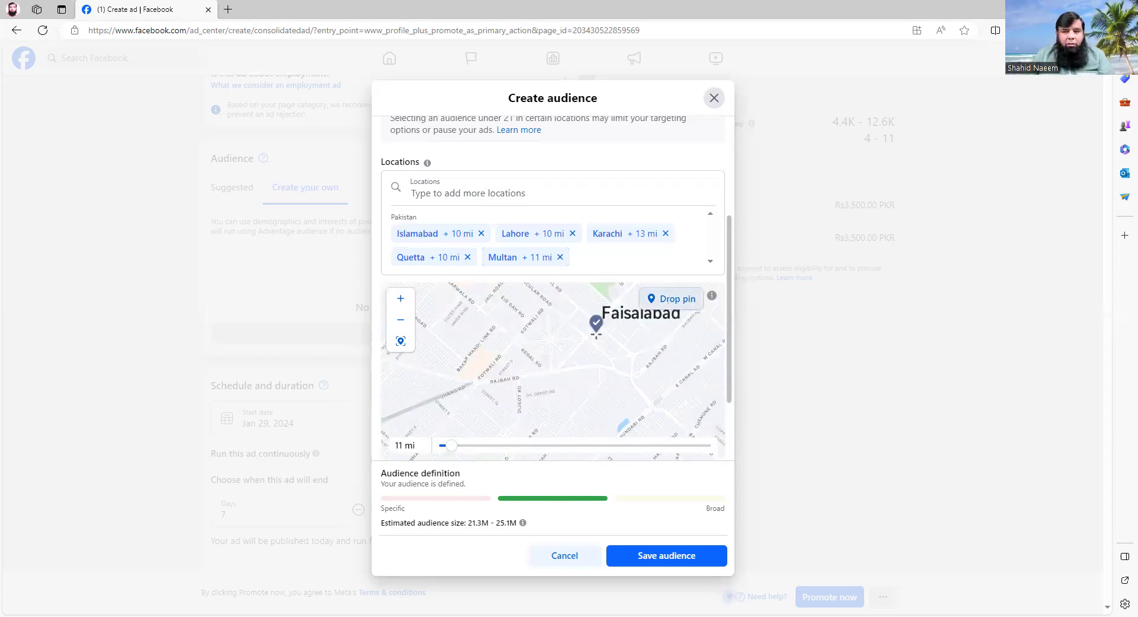
click(549, 339)
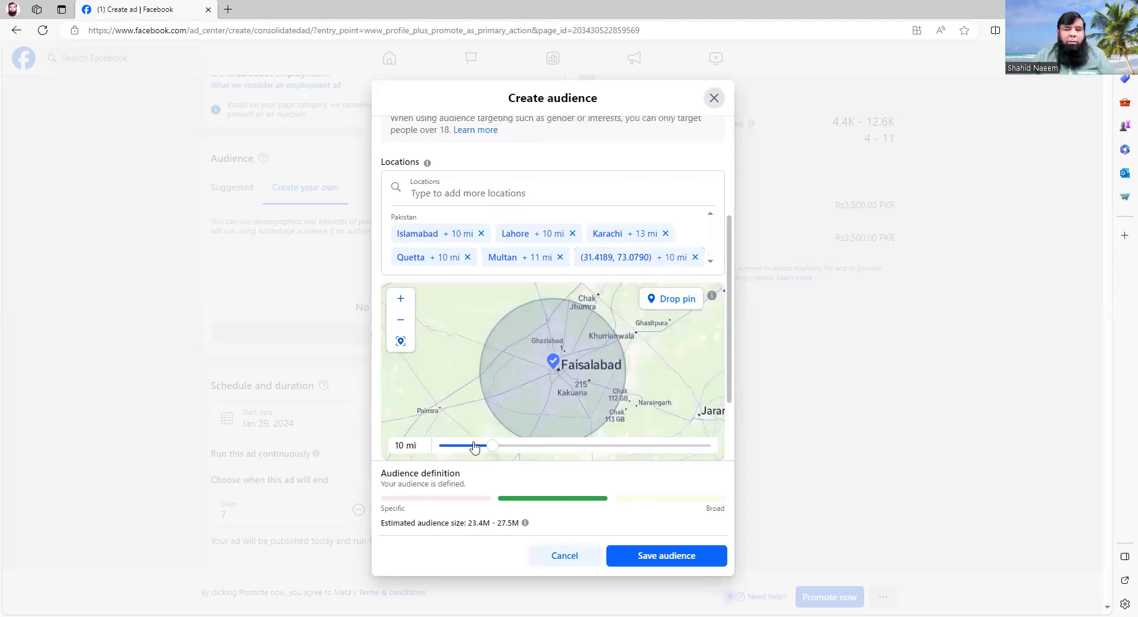
drag(494, 448, 436, 446)
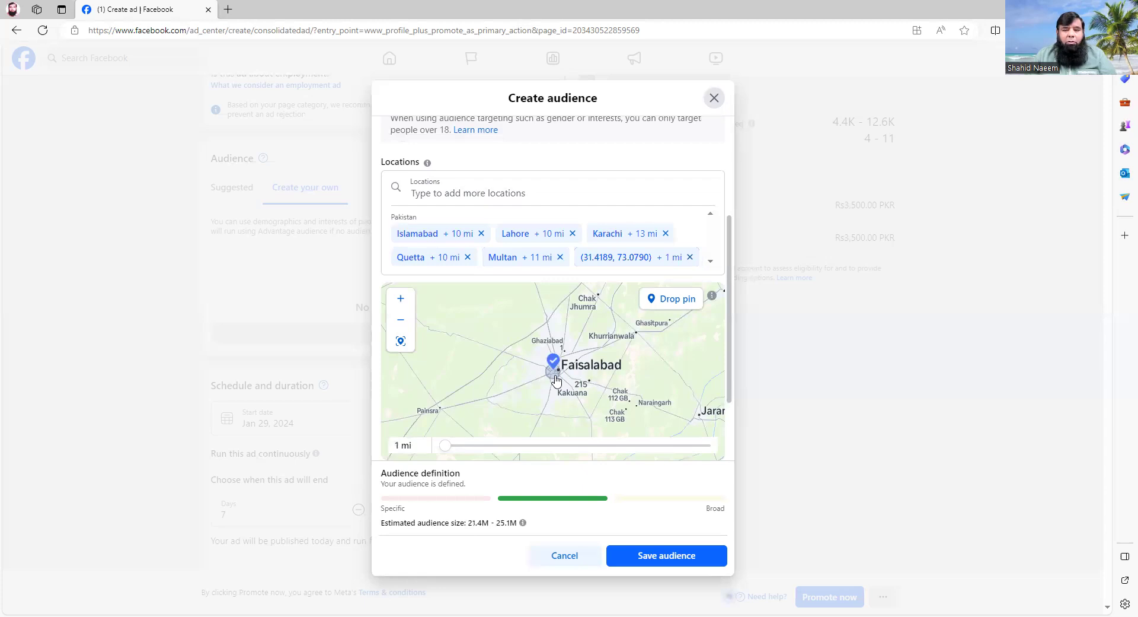
scroll(556, 381, up, 5)
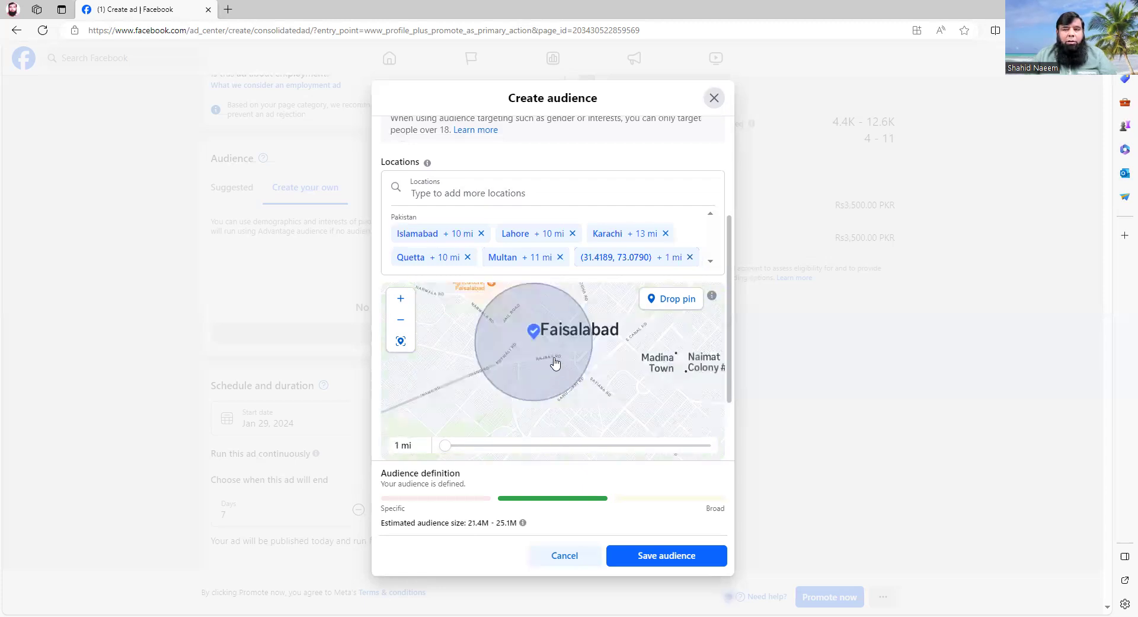
scroll(555, 362, up, 3)
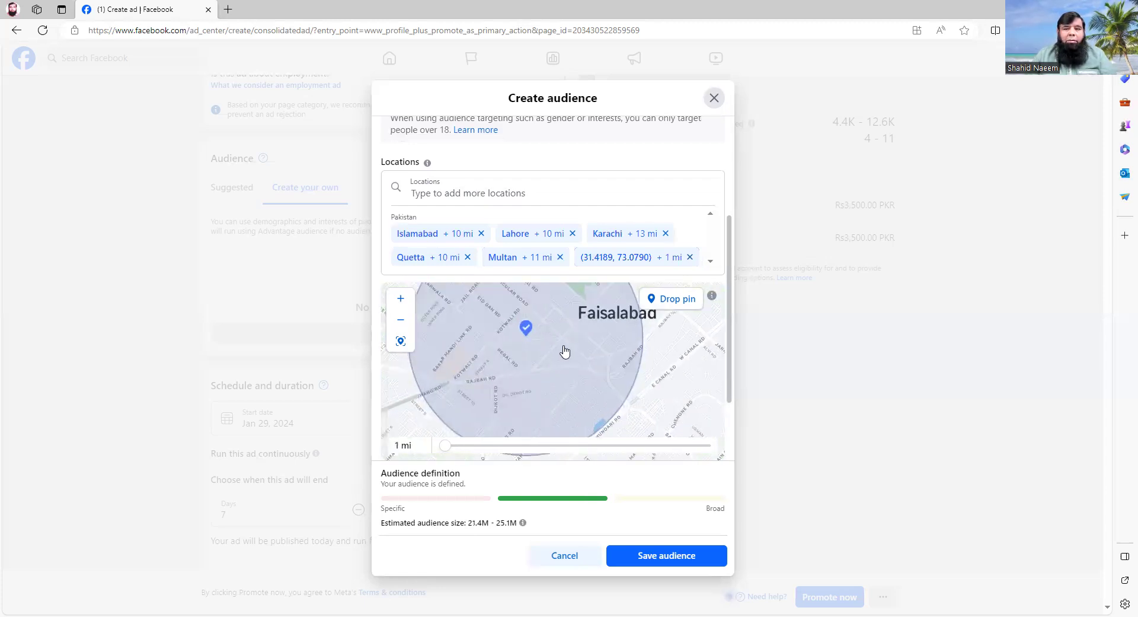
scroll(564, 351, down, 2)
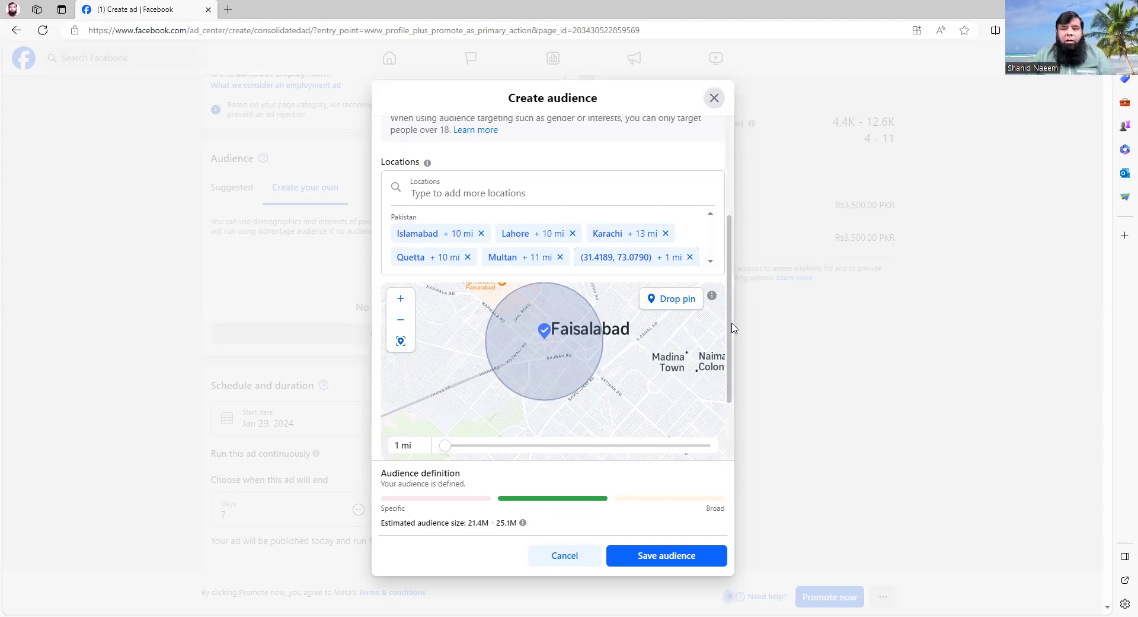
Step: Browse the detailed targeting interests and expand the Sports category within Sports and outdoors
scroll(734, 328, down, 3)
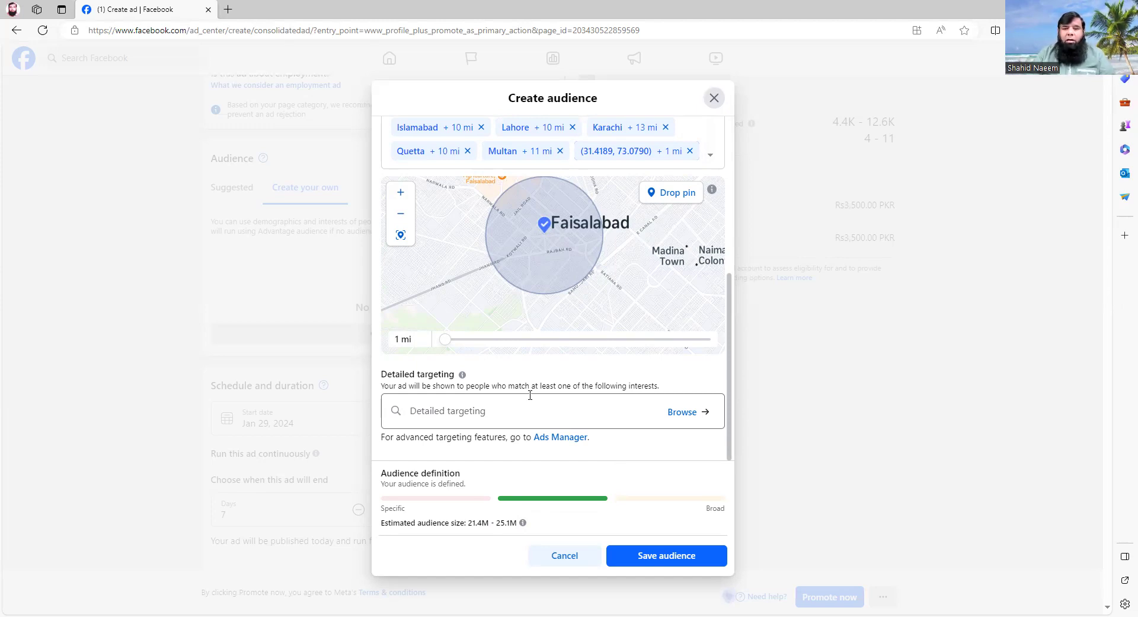
click(688, 415)
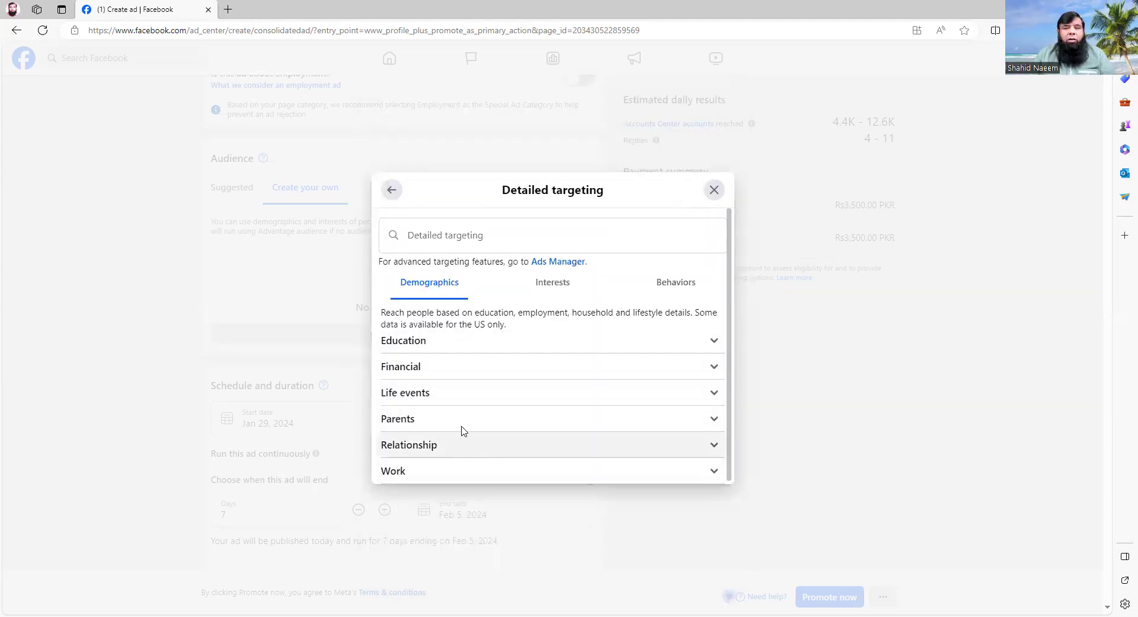
click(556, 285)
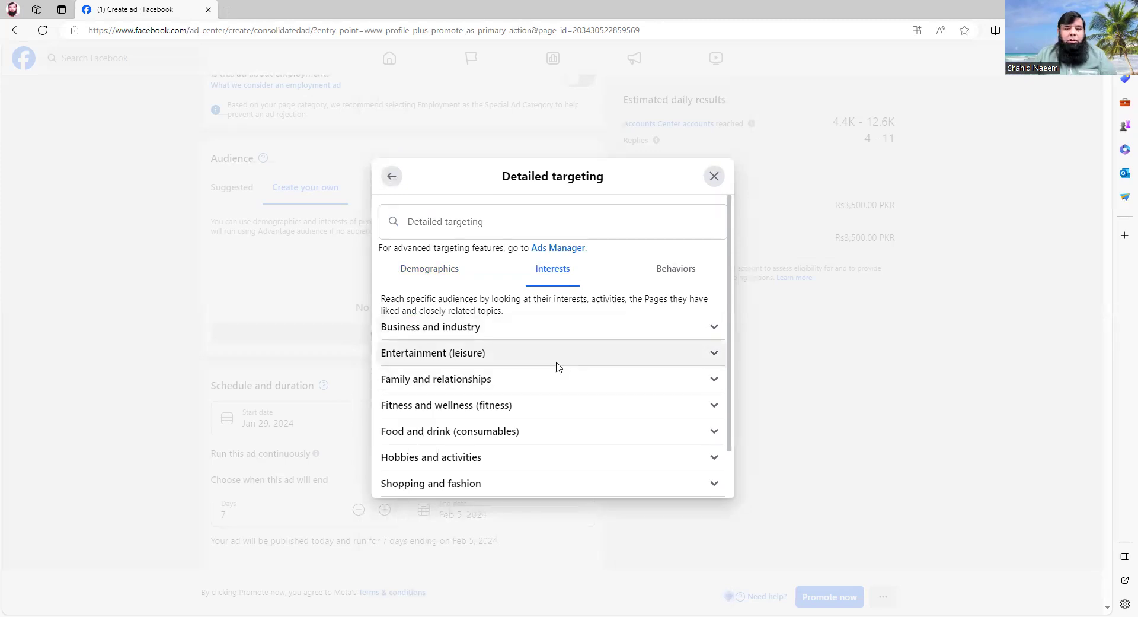
scroll(710, 400, down, 2)
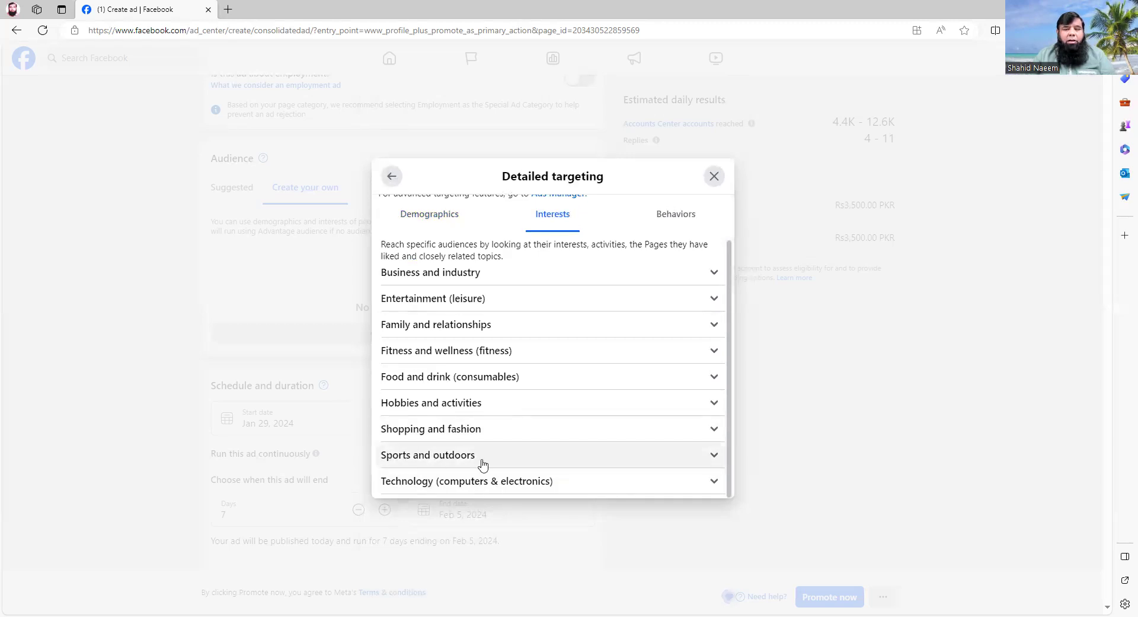
click(605, 456)
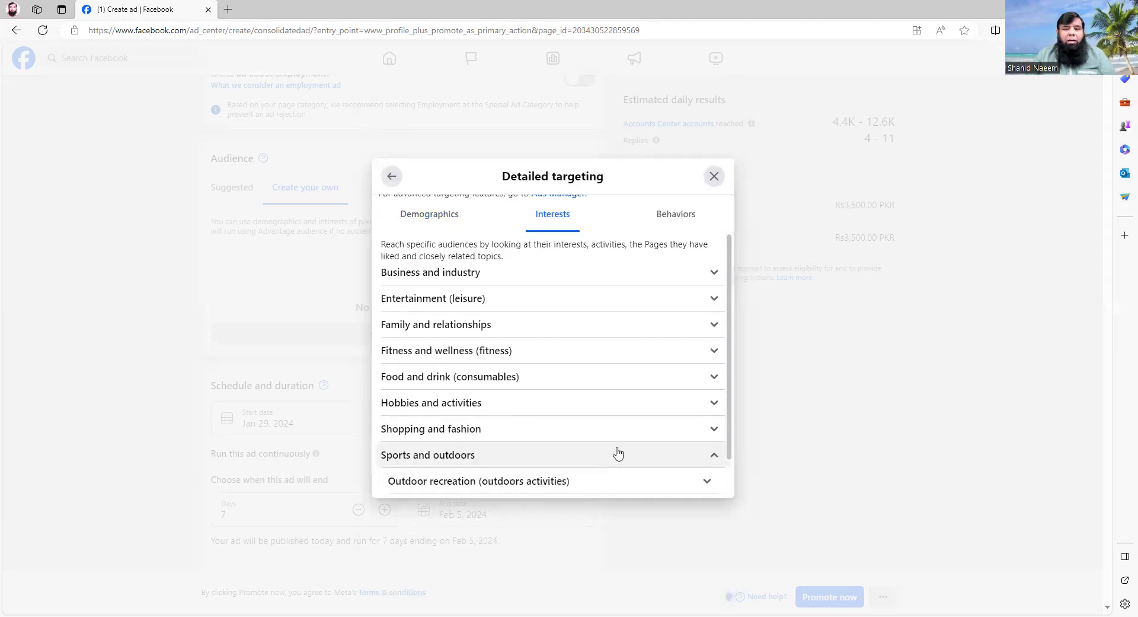
scroll(731, 274, down, 2)
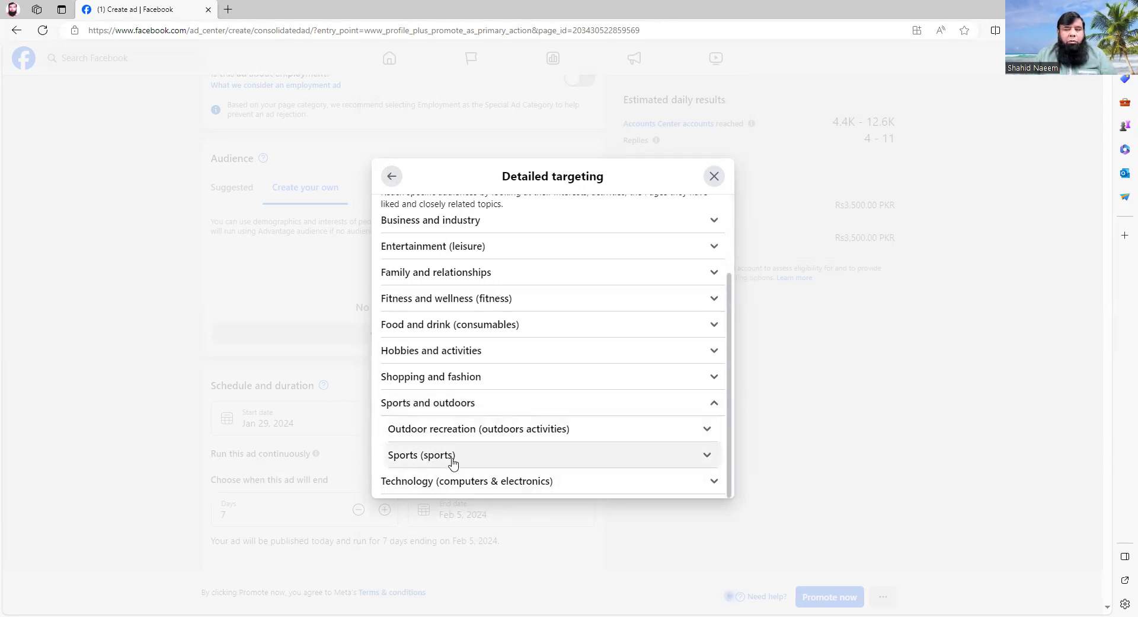
click(704, 458)
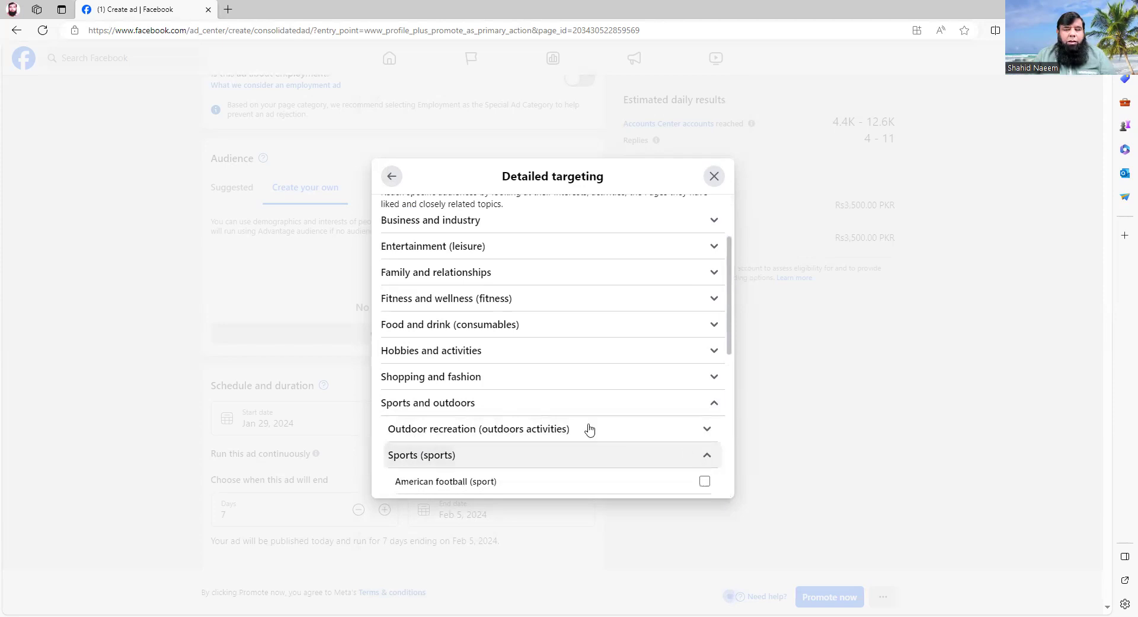
Step: Add the interests Swimming (water sport), Tennis (sport) and Volleyball (sport) to the audience and return to its settings
scroll(588, 428, down, 3)
scroll(590, 428, down, 1)
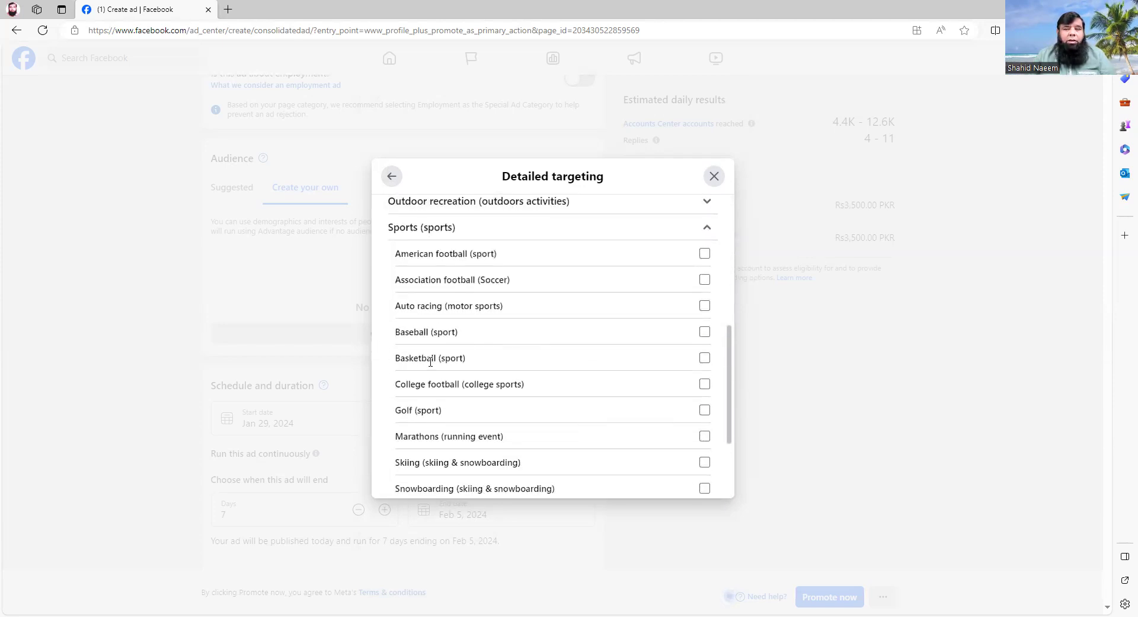
scroll(436, 402, down, 1)
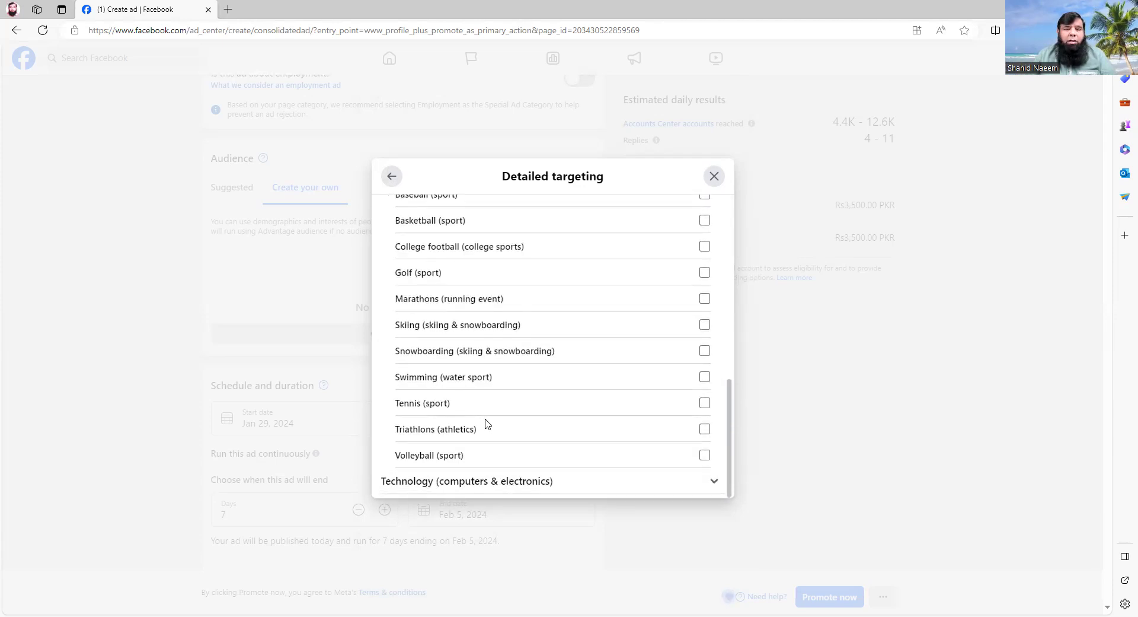
click(705, 376)
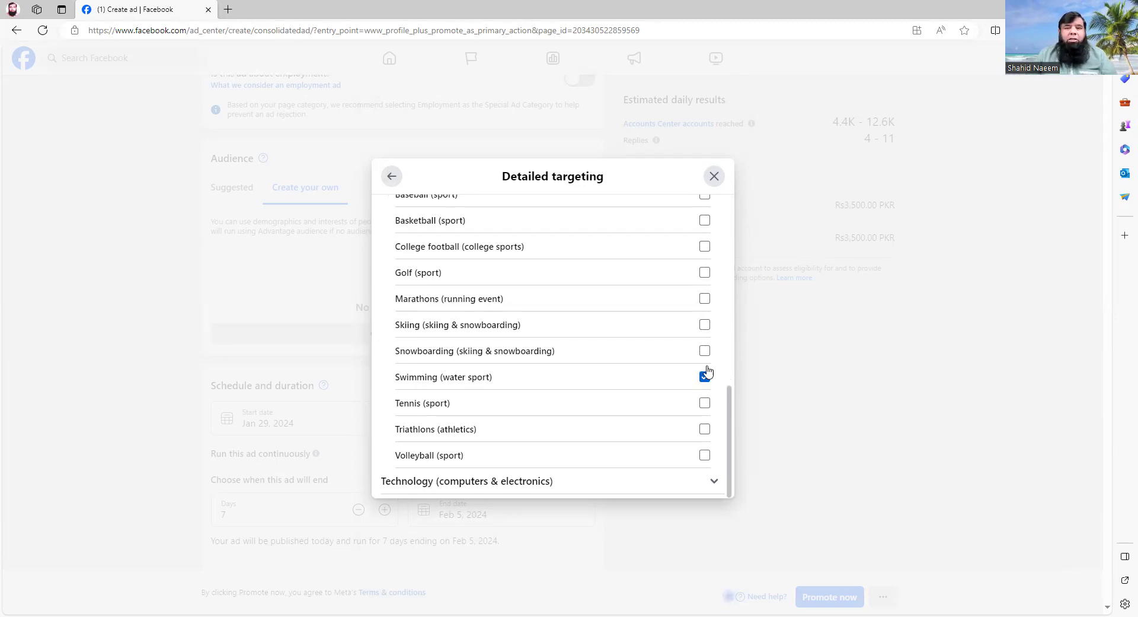
click(705, 403)
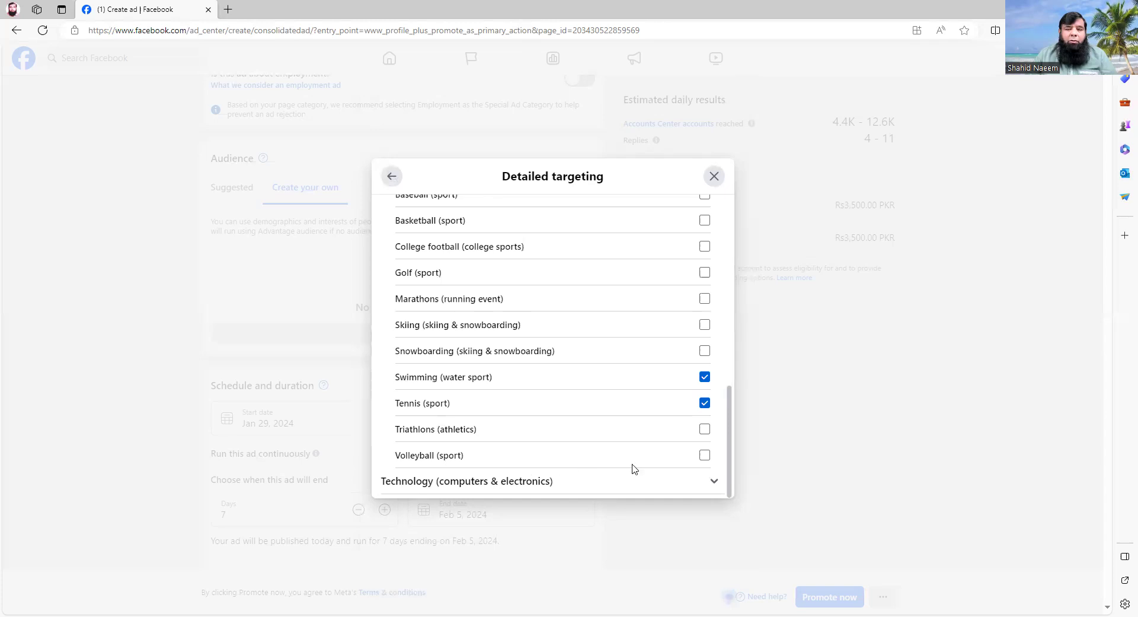
click(704, 455)
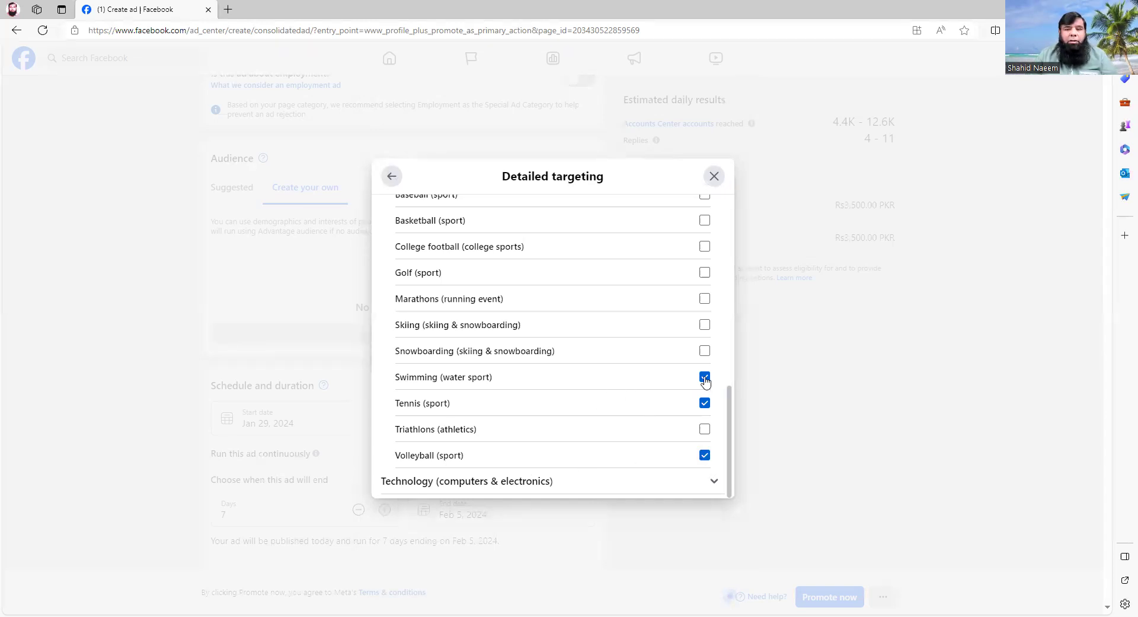
click(389, 176)
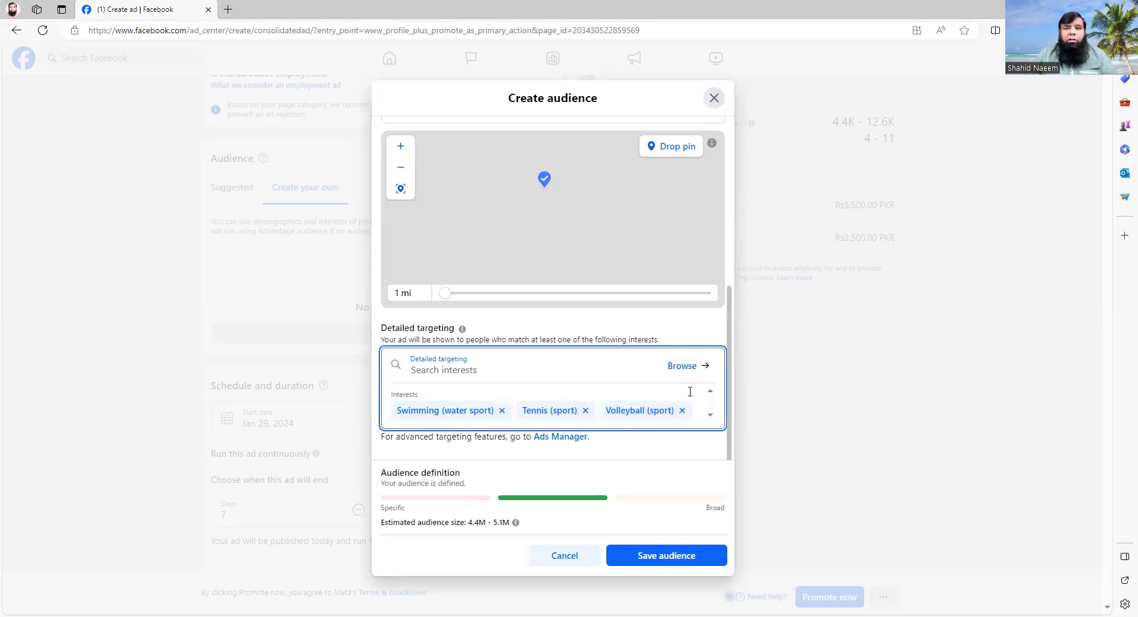
Step: Add the restaurant interests Fast food restaurants (dining) and Coffeehouses (coffee) to the audience's detailed targeting and save the audience
click(683, 368)
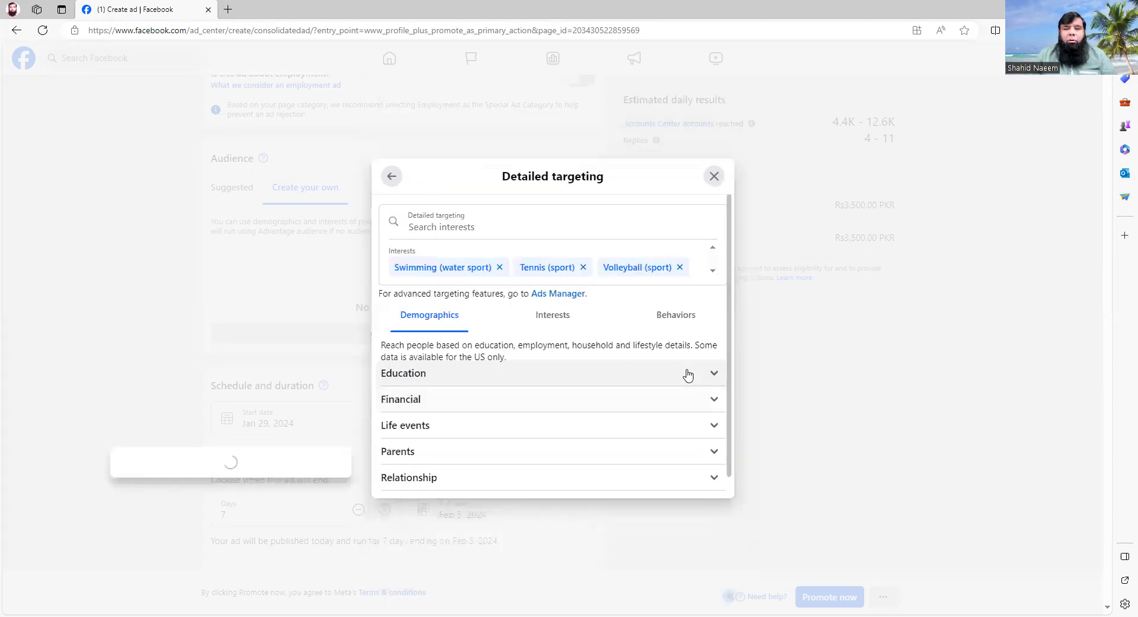
click(543, 319)
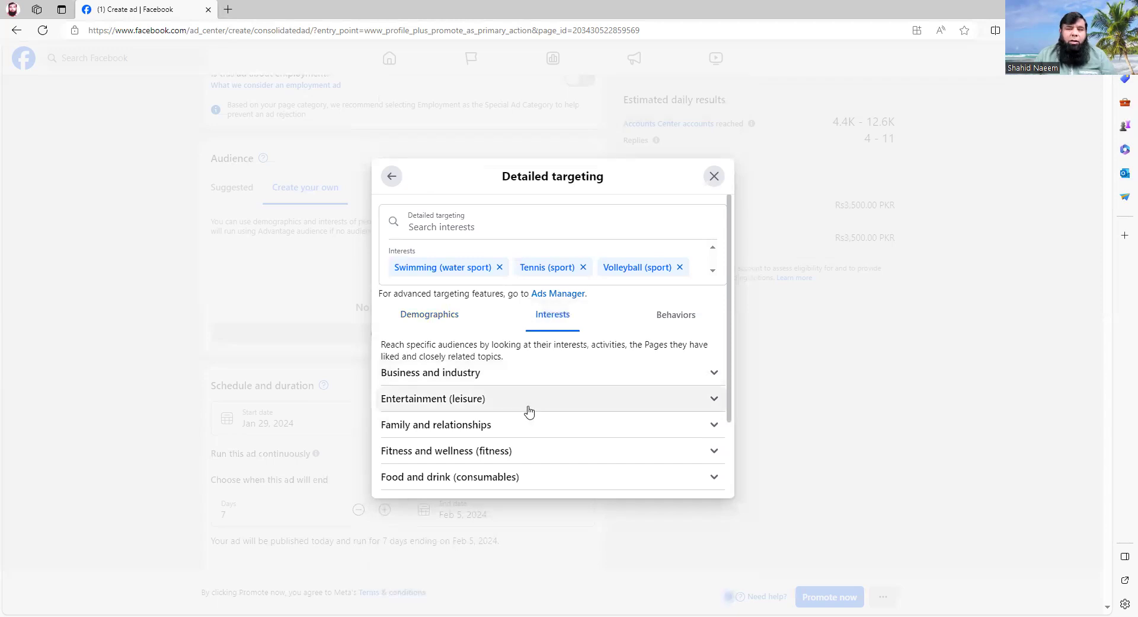
scroll(528, 412, down, 2)
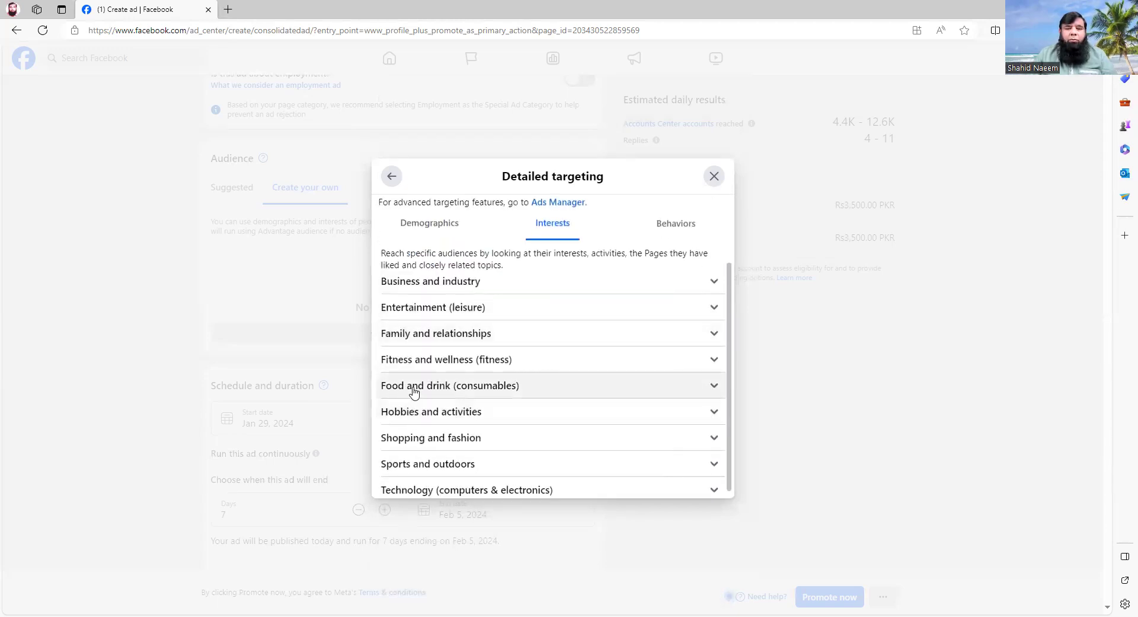
click(714, 386)
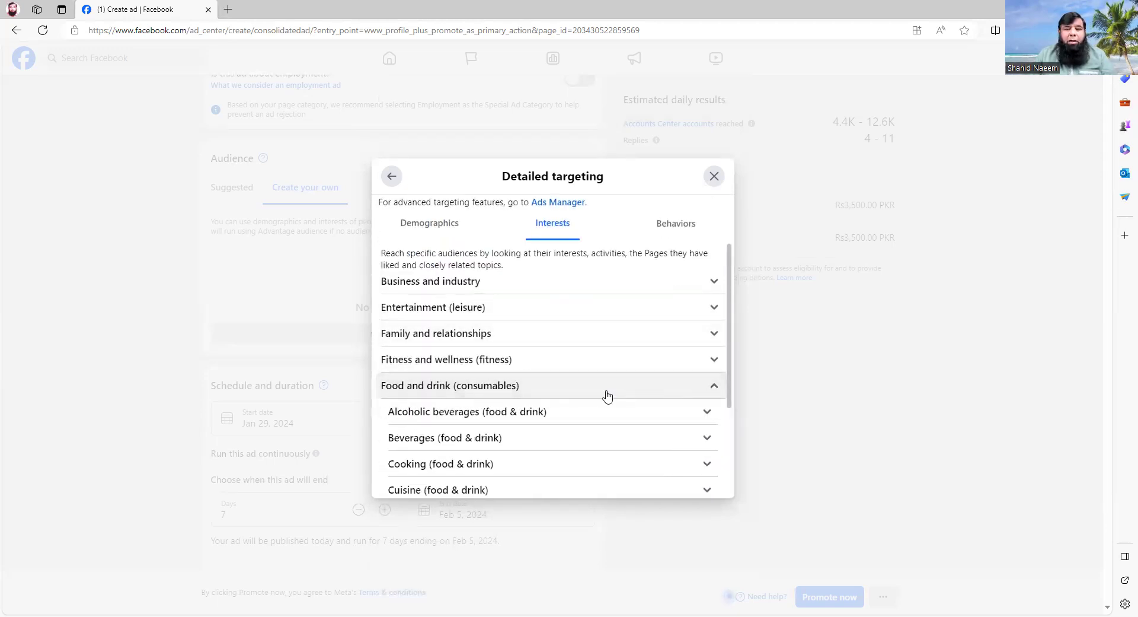
scroll(606, 397, down, 3)
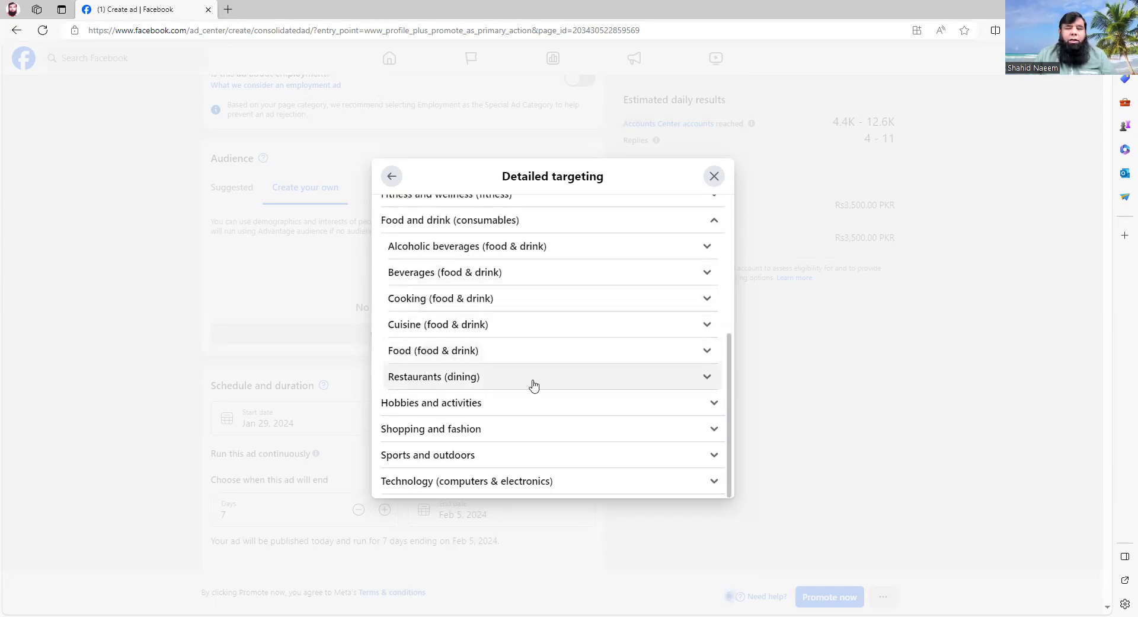
click(708, 377)
scroll(548, 408, down, 2)
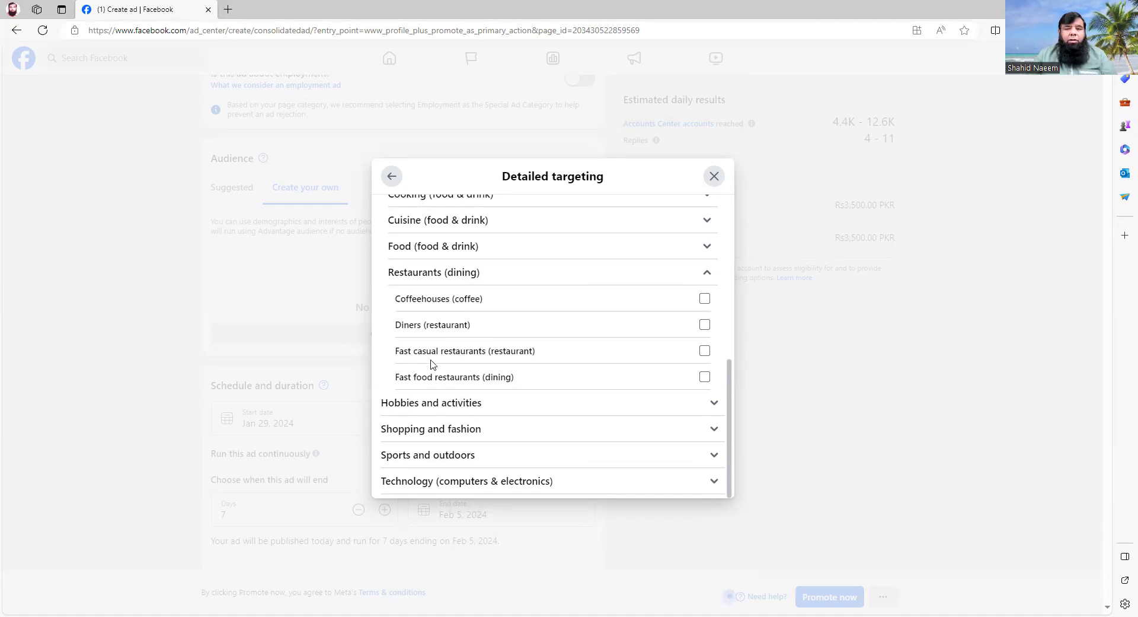
click(704, 377)
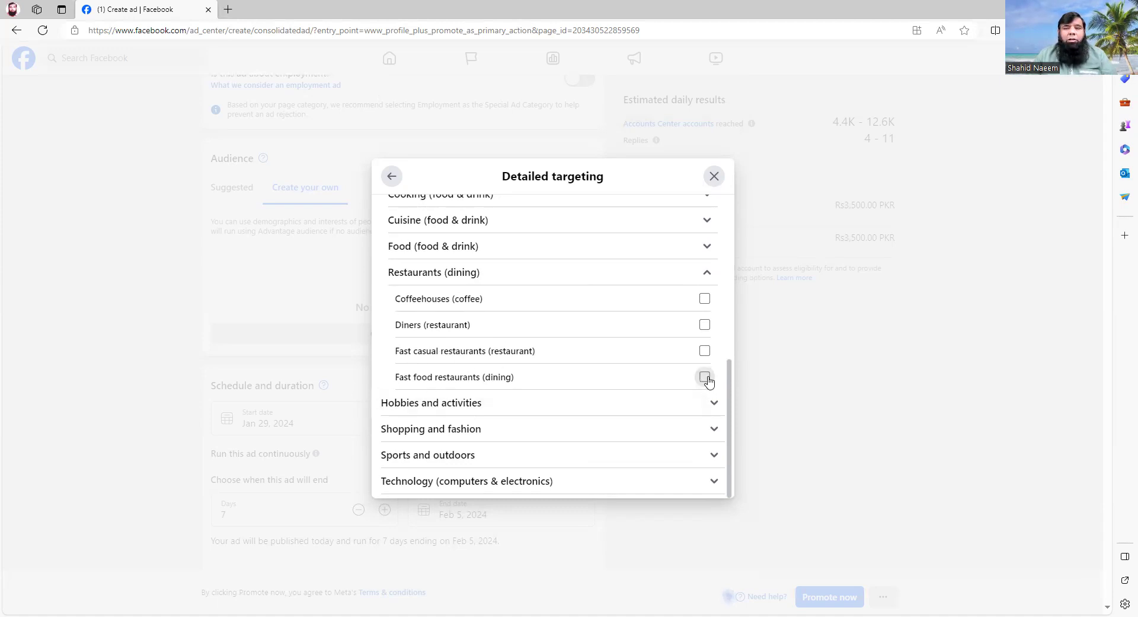
click(704, 298)
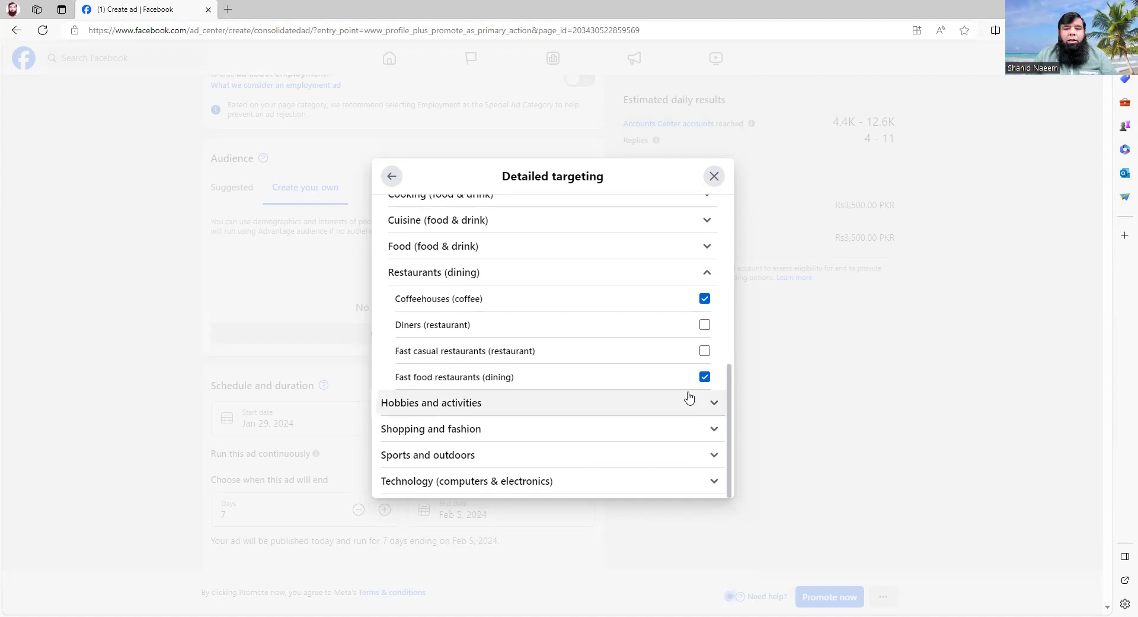
click(391, 176)
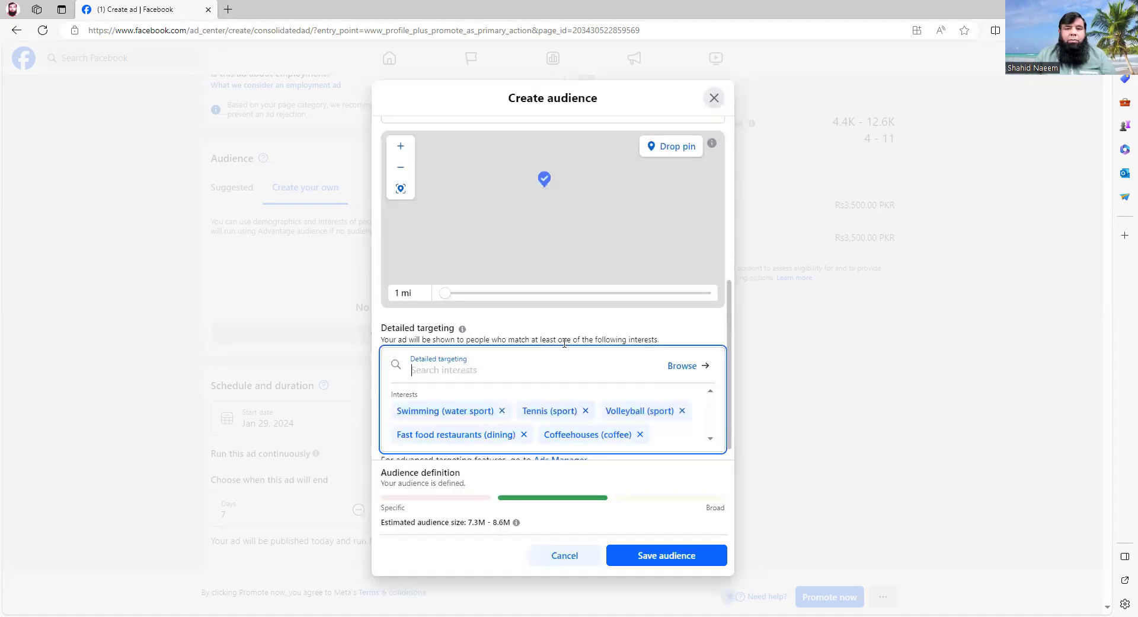
scroll(633, 410, down, 1)
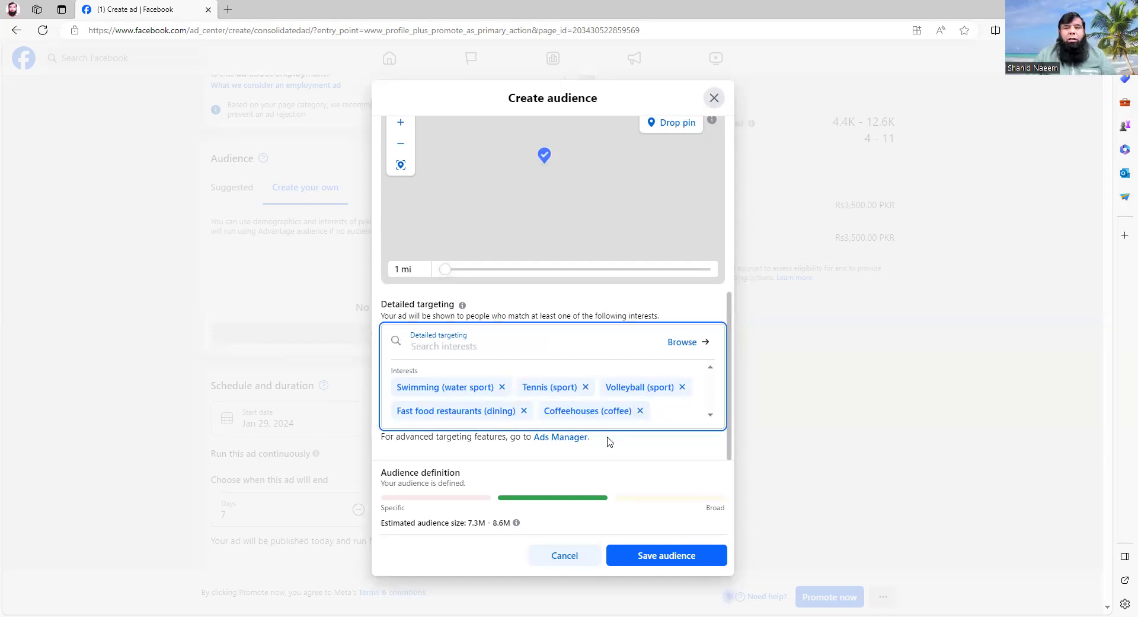
click(680, 563)
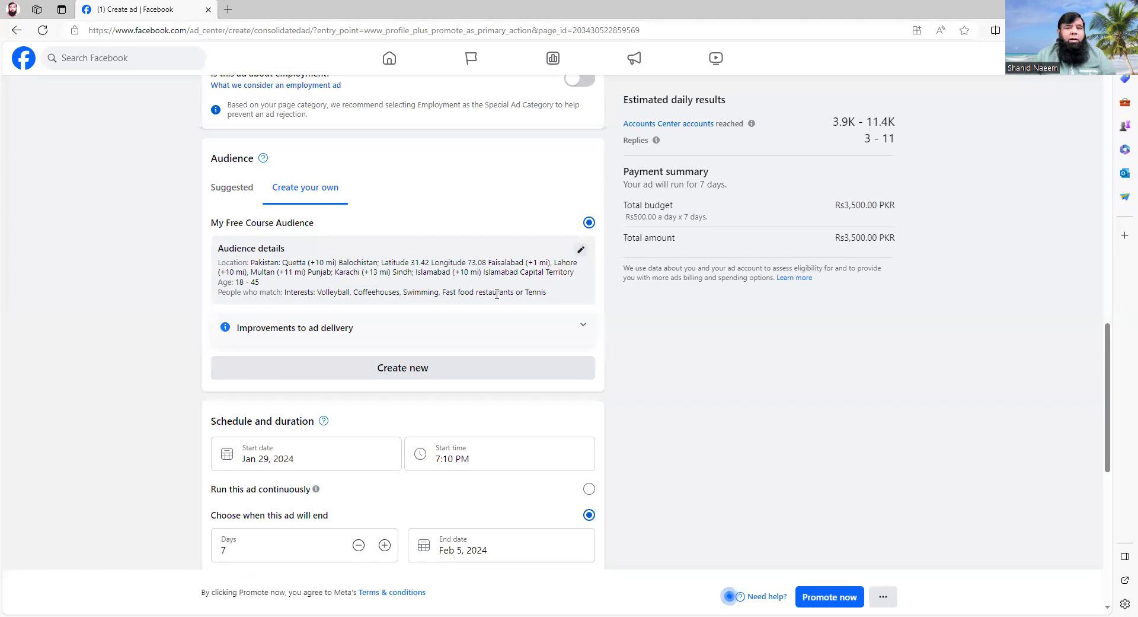
Step: Edit the saved My Free Course Audience to set its maximum age to 46 and save the change
click(581, 250)
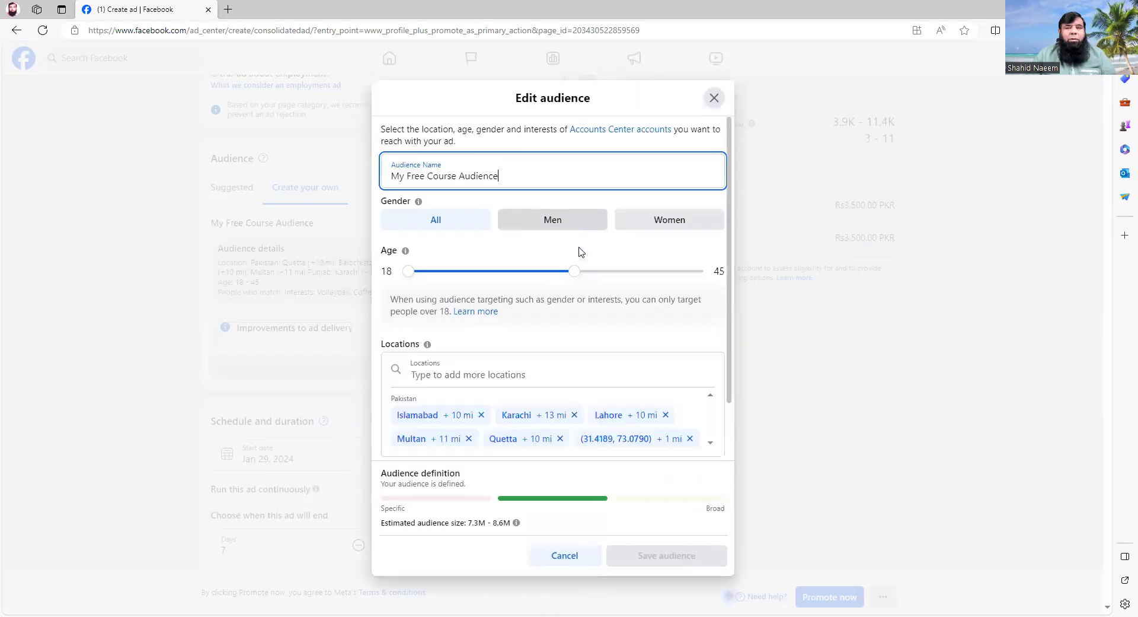
scroll(728, 271, down, 1)
drag(728, 272, 729, 195)
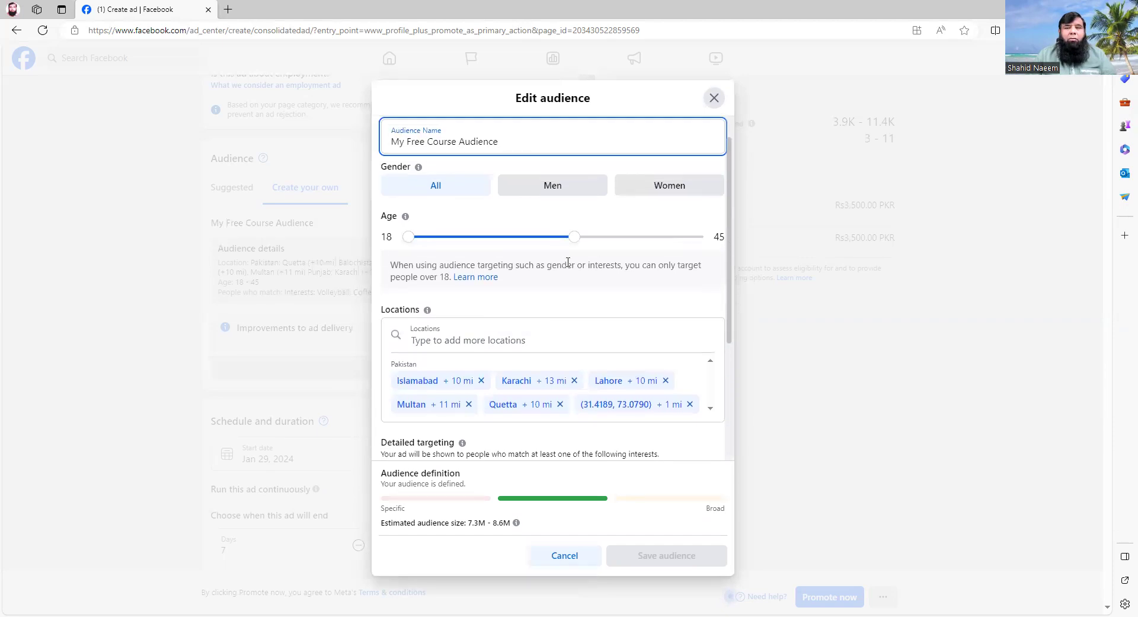
mouse_move(574, 236)
mouse_down()
mouse_move(593, 237)
mouse_move(580, 237)
mouse_up()
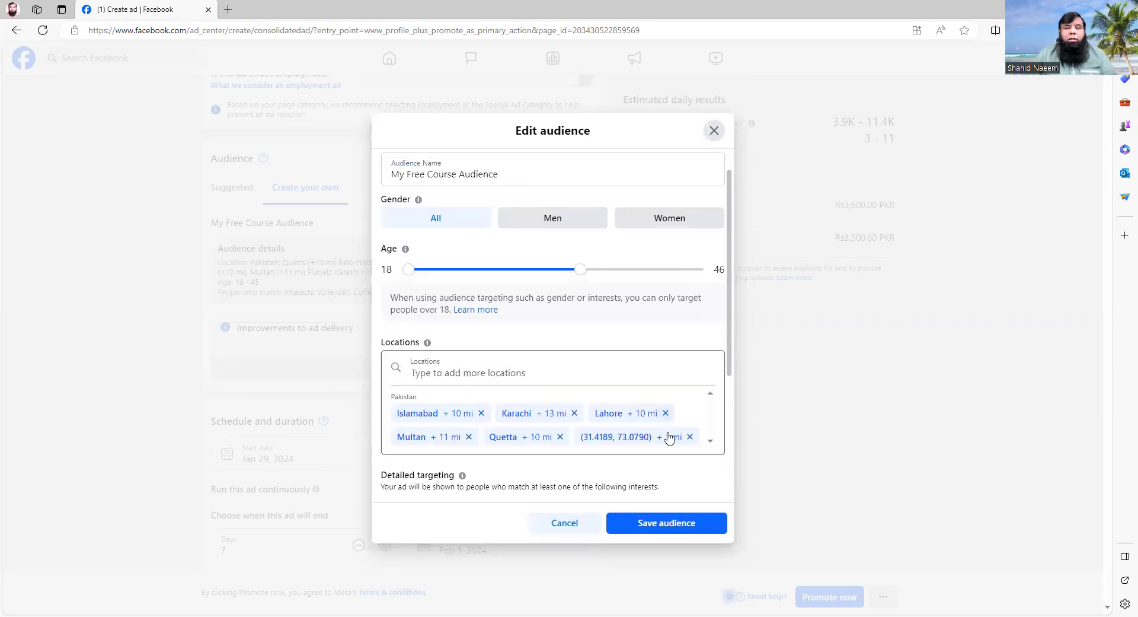
click(652, 555)
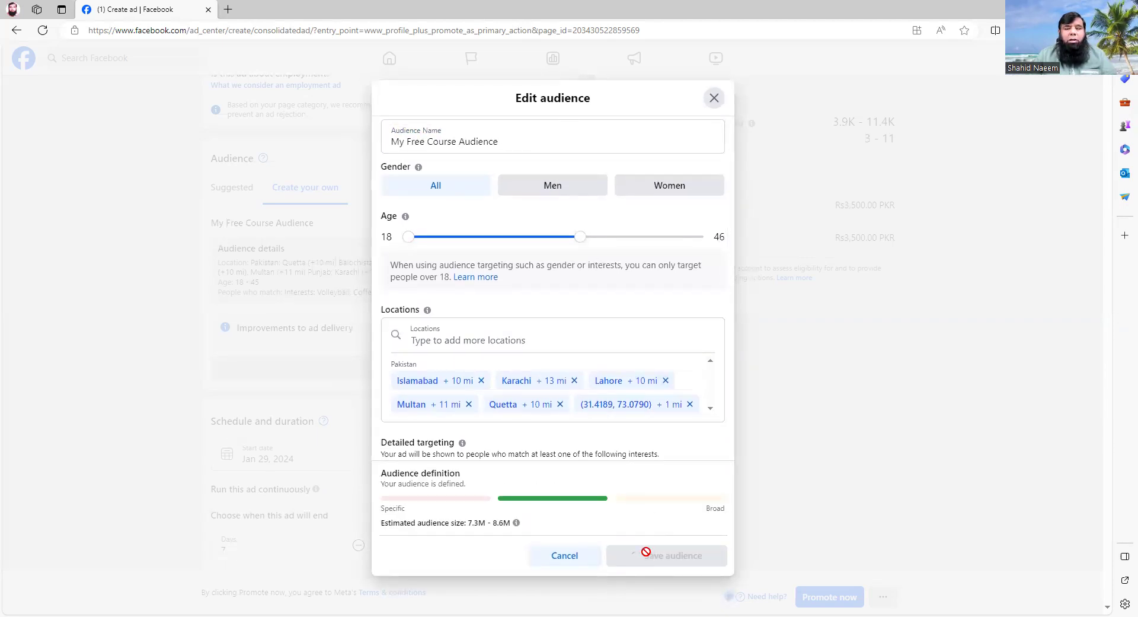